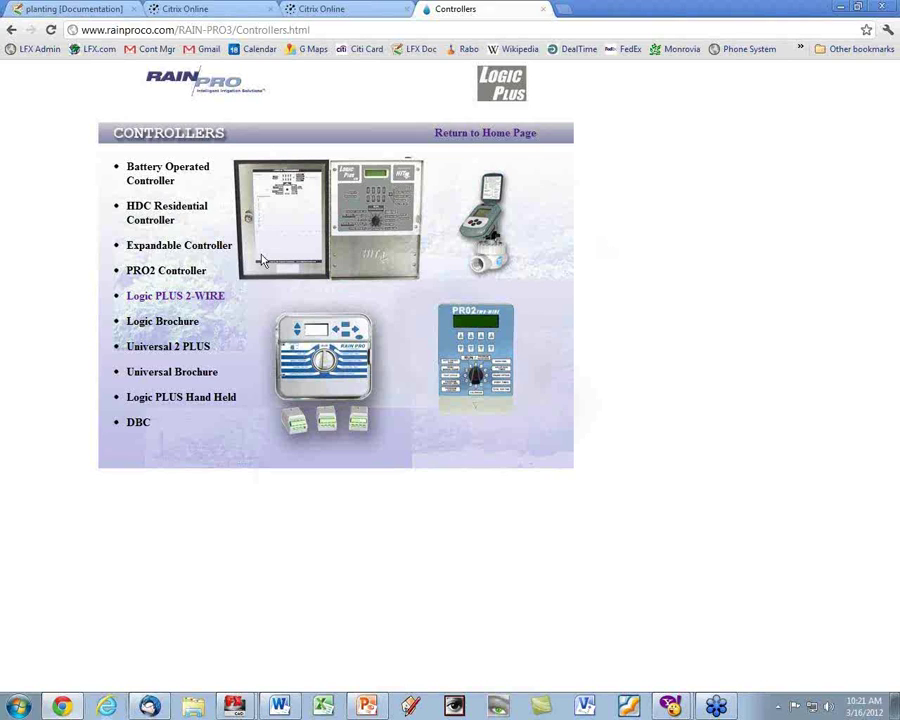
View the Universal 2 PLUS and Logic PLUS 2-WIRE controller spec sheets, returning to the Controllers page after each.
{"action": "left_click", "coordinate": [195, 350]}
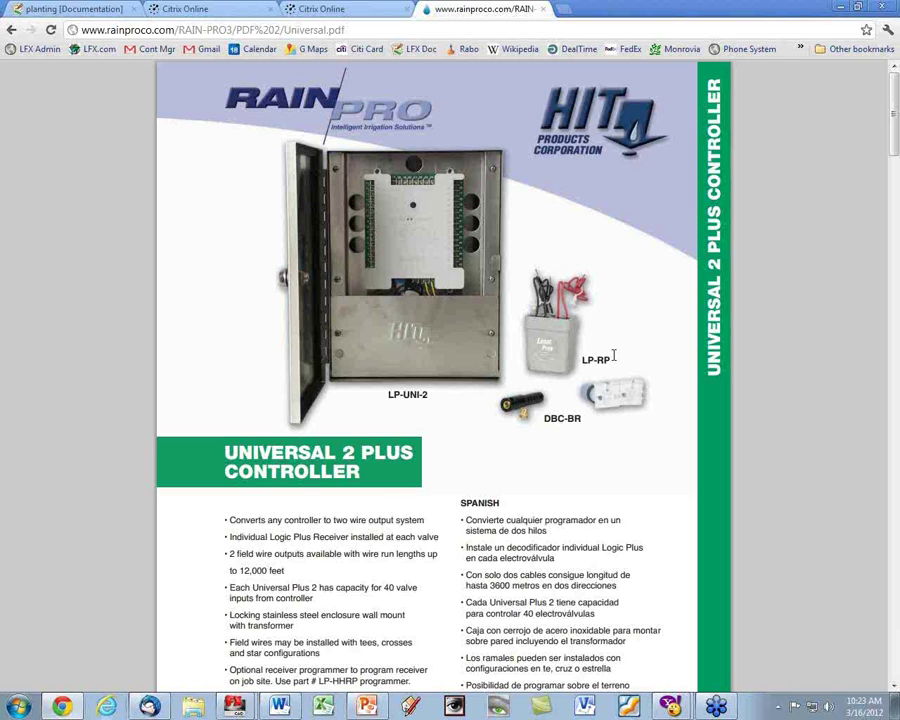
{"action": "left_click", "coordinate": [11, 29]}
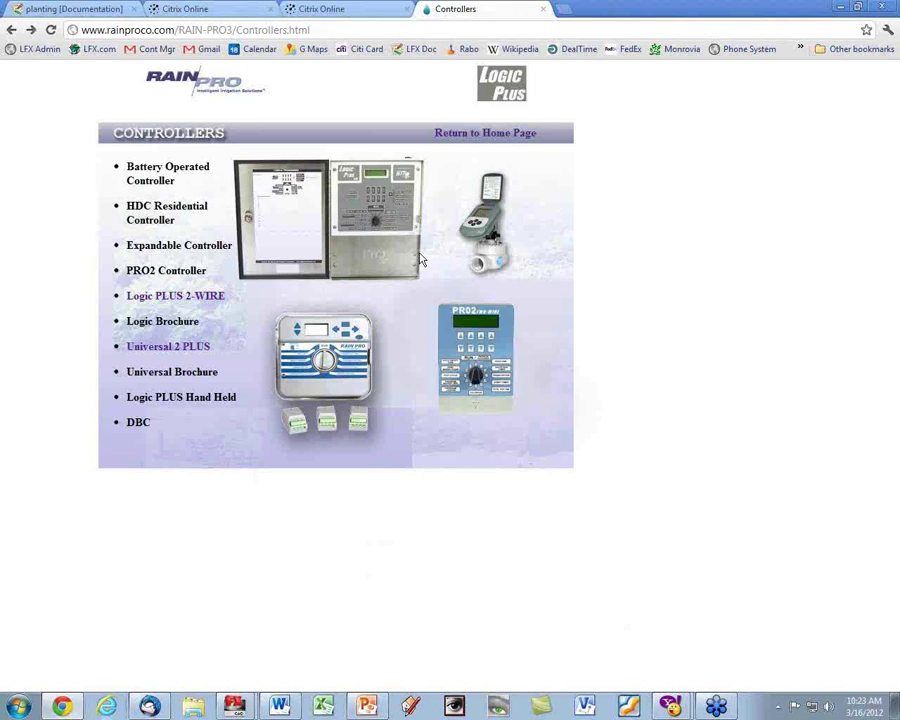
{"action": "left_click", "coordinate": [189, 302]}
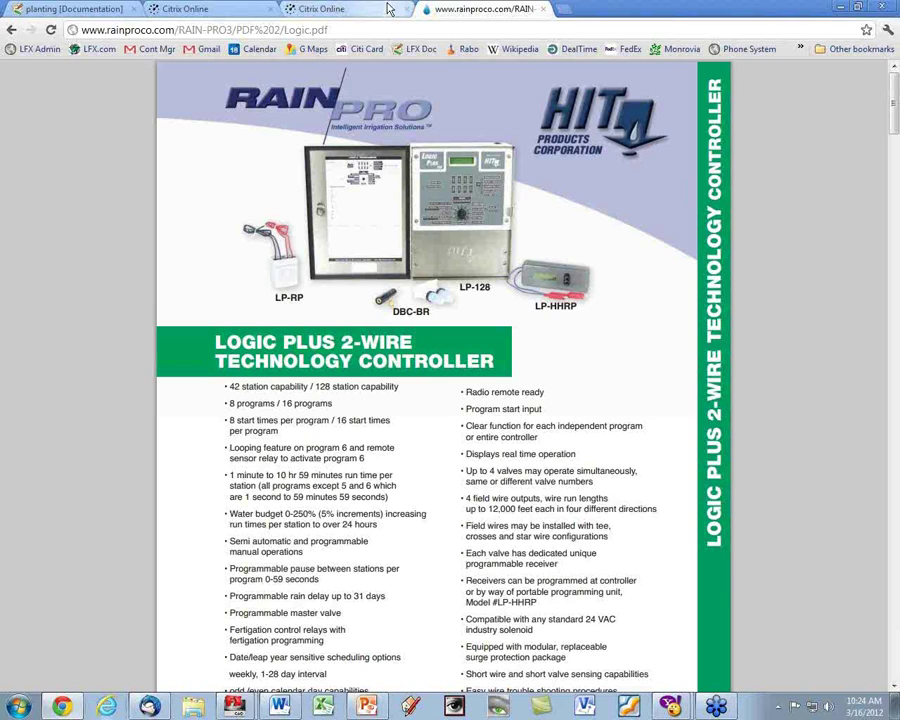
{"action": "left_click", "coordinate": [12, 33]}
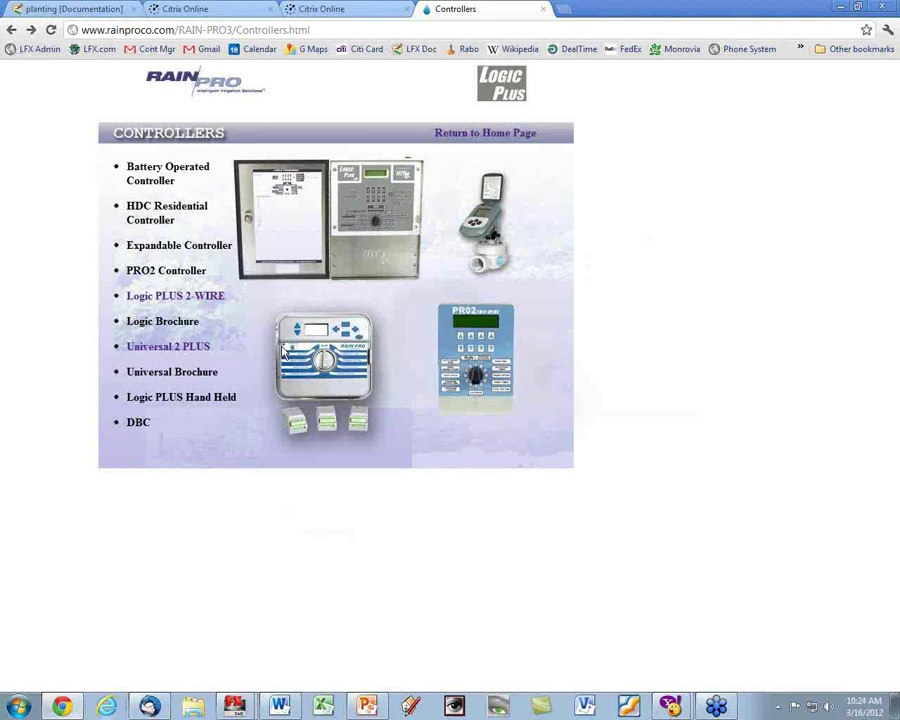
View the PRO2 Controller and Expandable Controller spec sheets, and return to the Rain Pro home page.
{"action": "left_click", "coordinate": [175, 278]}
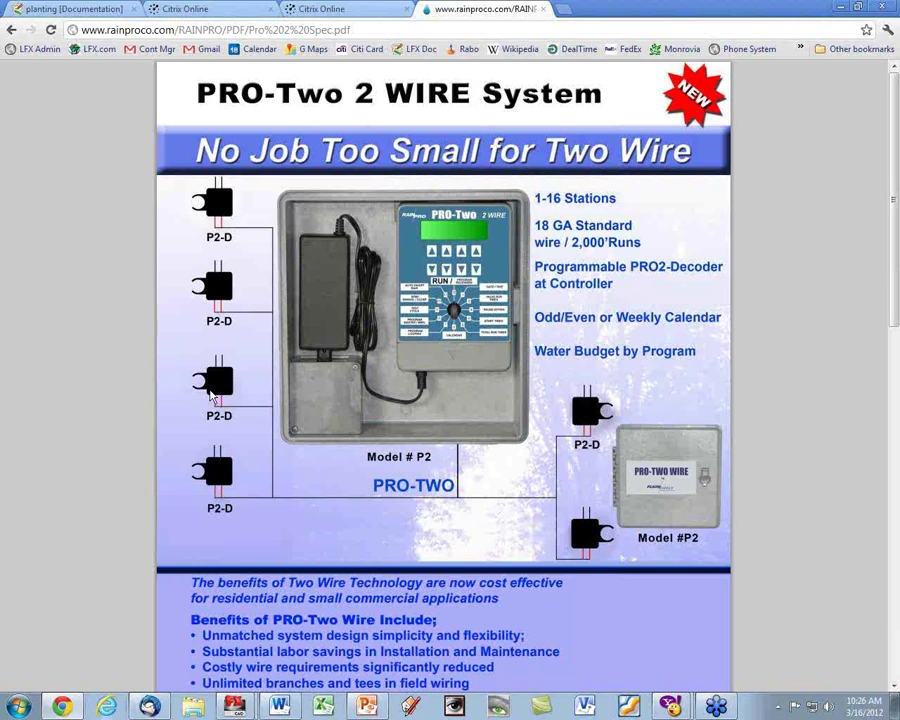
{"action": "left_click", "coordinate": [9, 30]}
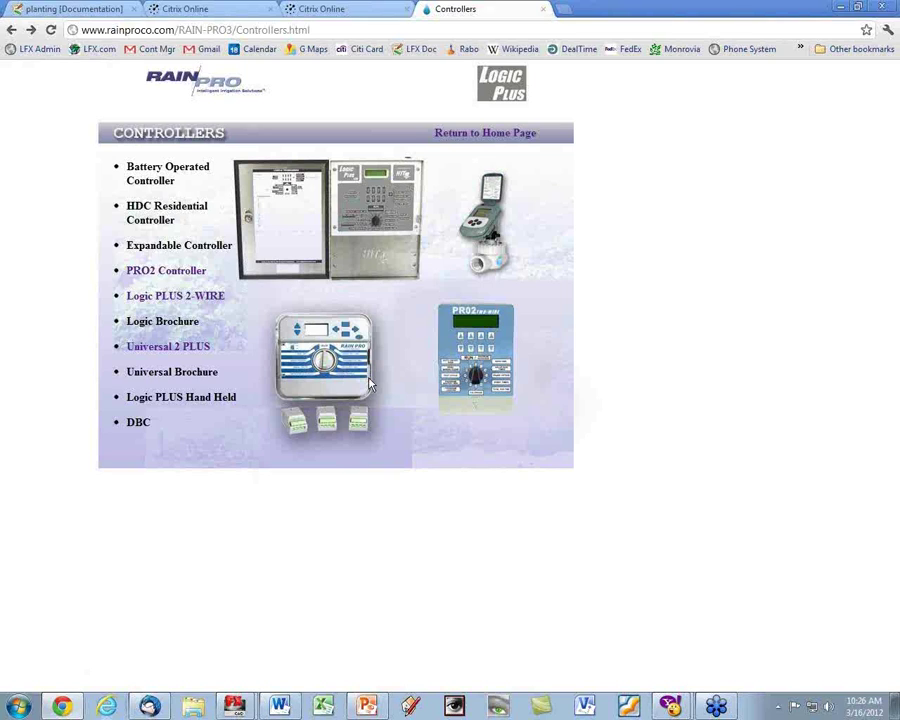
{"action": "left_click", "coordinate": [152, 254]}
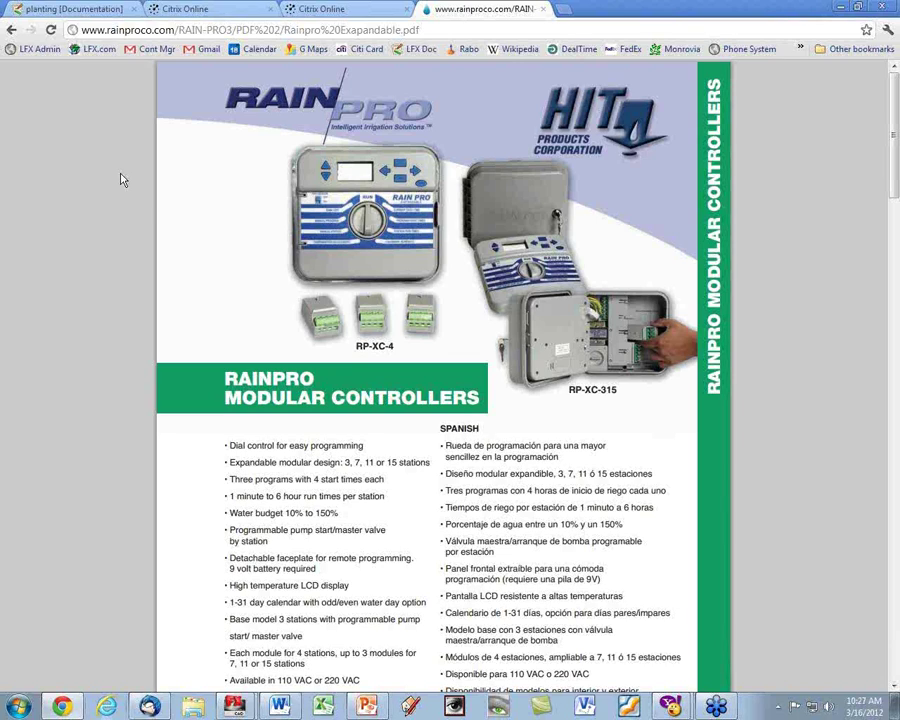
{"action": "left_click", "coordinate": [9, 31]}
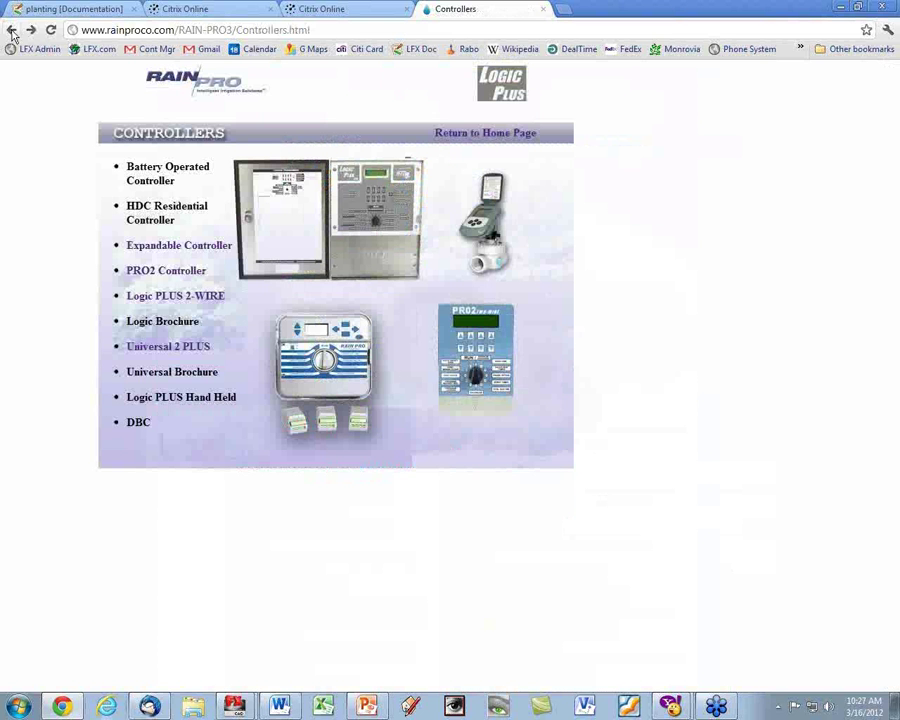
{"action": "left_click", "coordinate": [12, 31]}
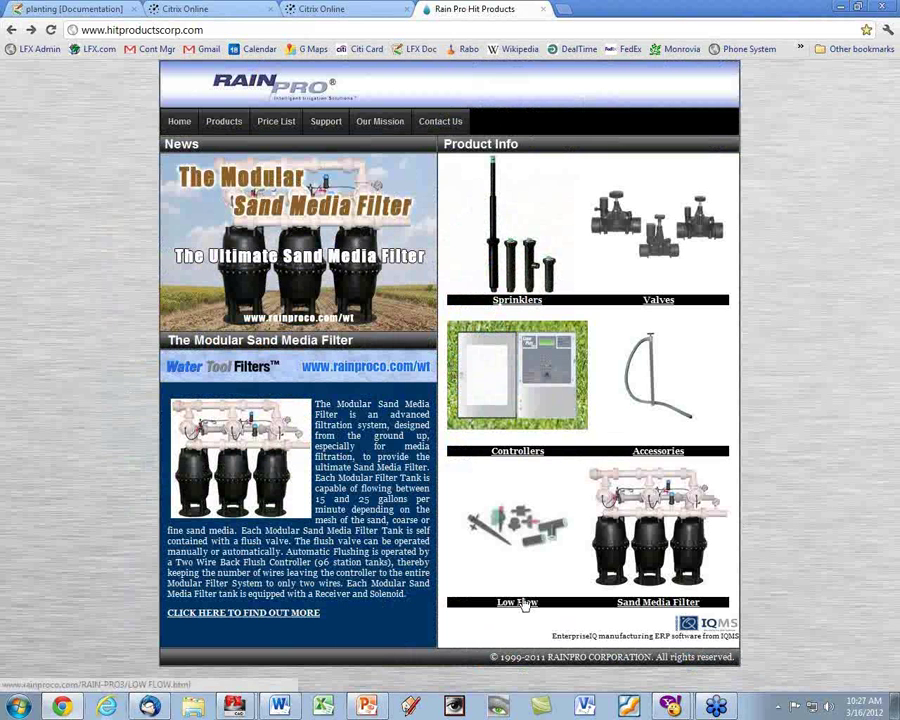
Look at the Low Flow and Valves product pages, returning to the home page after each.
{"action": "left_click", "coordinate": [520, 603]}
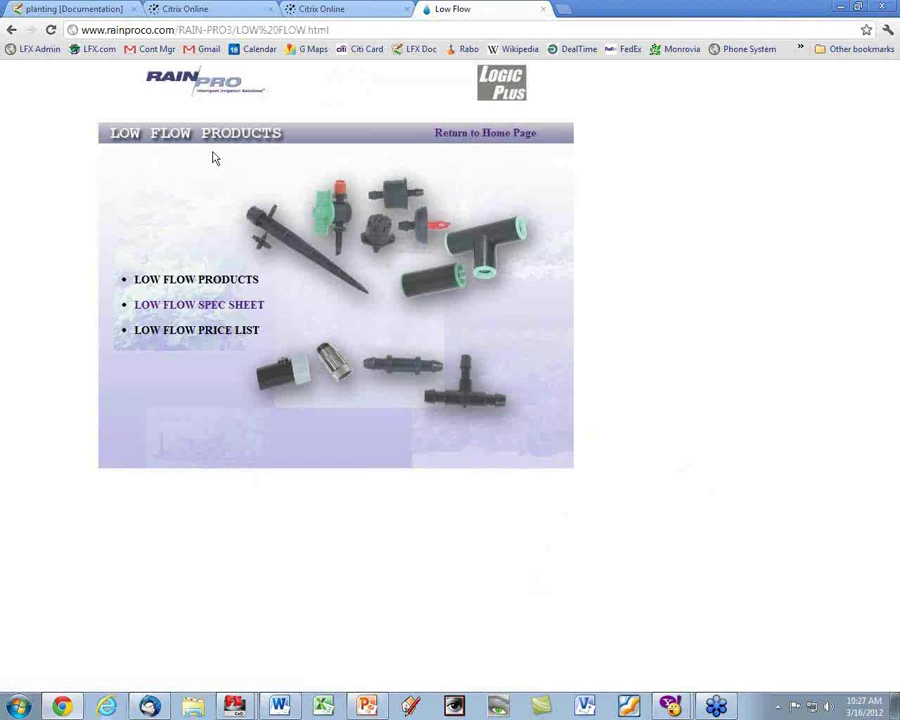
{"action": "left_click", "coordinate": [12, 31]}
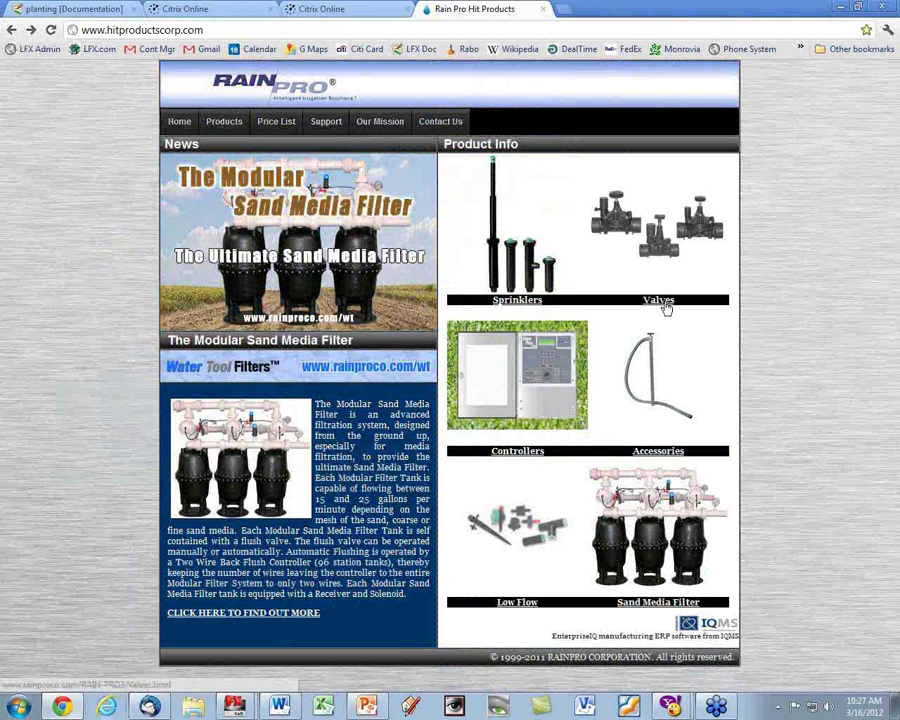
{"action": "left_click", "coordinate": [666, 308]}
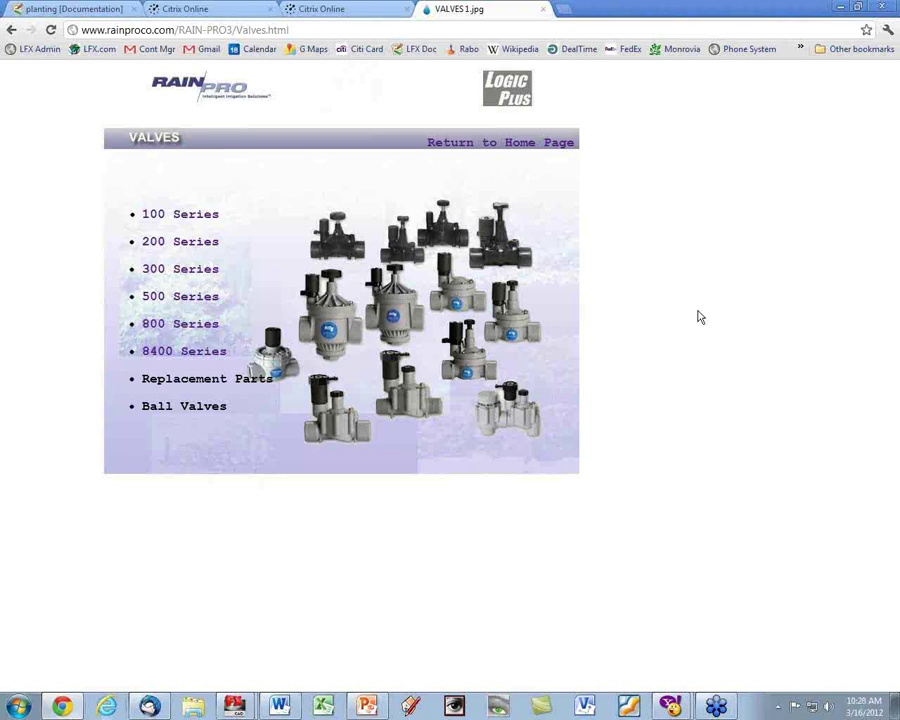
{"action": "left_click", "coordinate": [11, 29]}
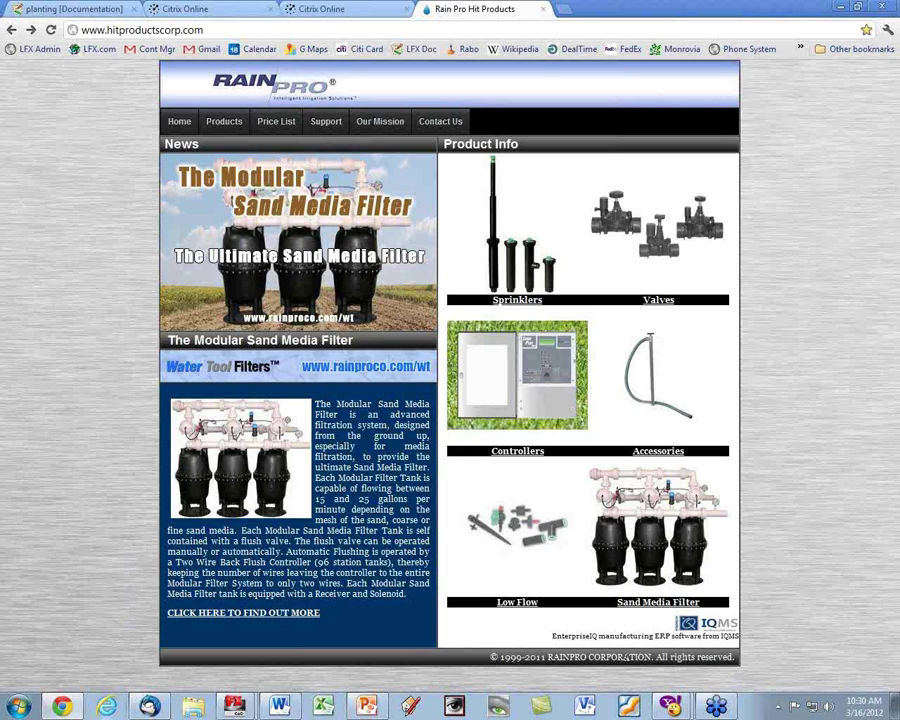
Review the Sand Media Filter product site and return to the Rain Pro home page.
{"action": "left_click", "coordinate": [645, 612]}
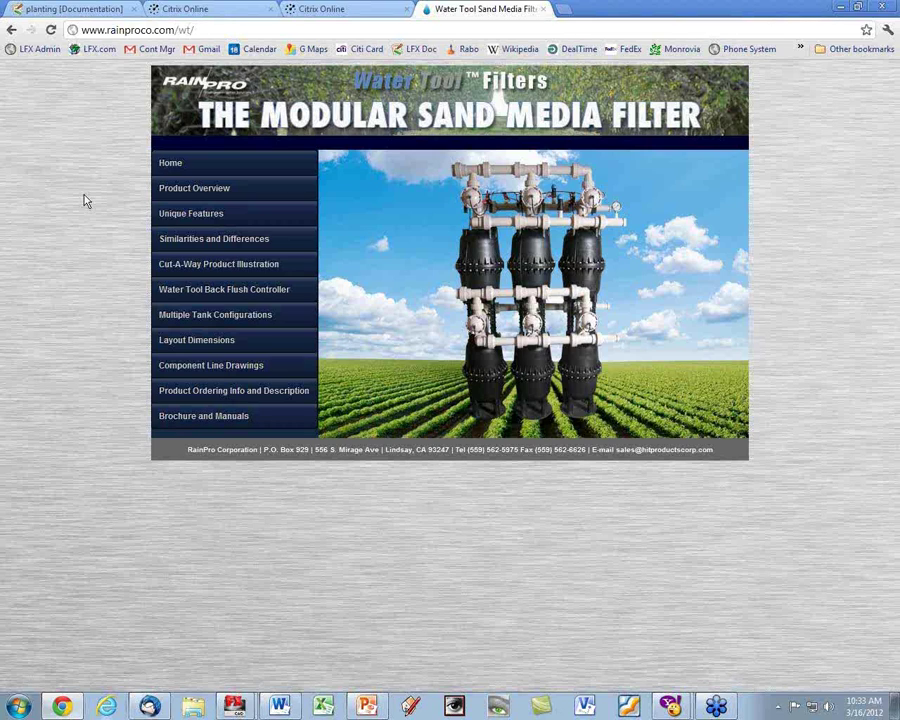
{"action": "left_click", "coordinate": [11, 30]}
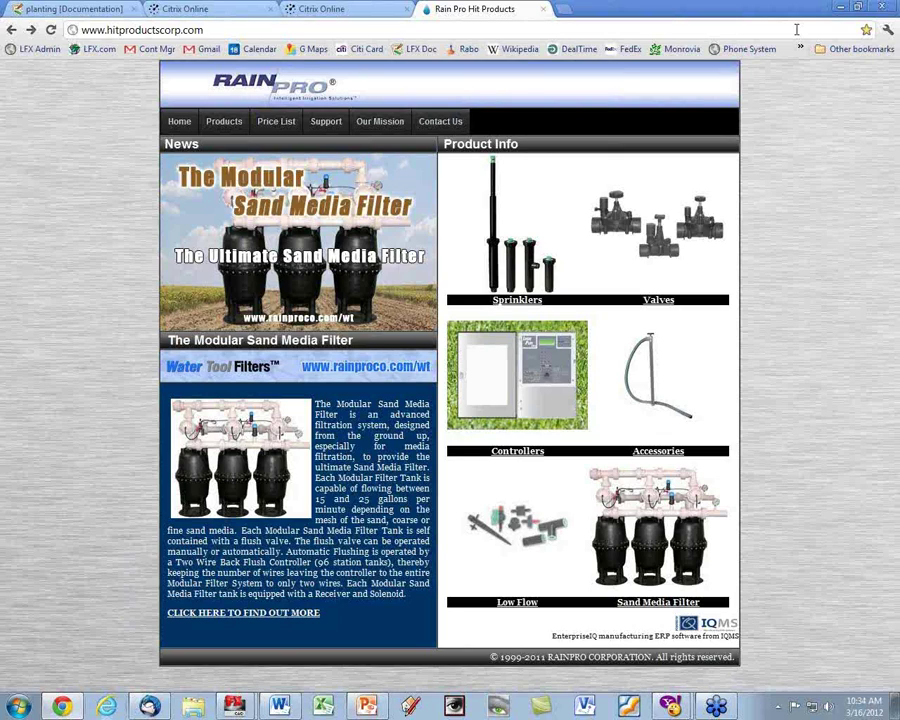
{"action": "left_click", "coordinate": [657, 608]}
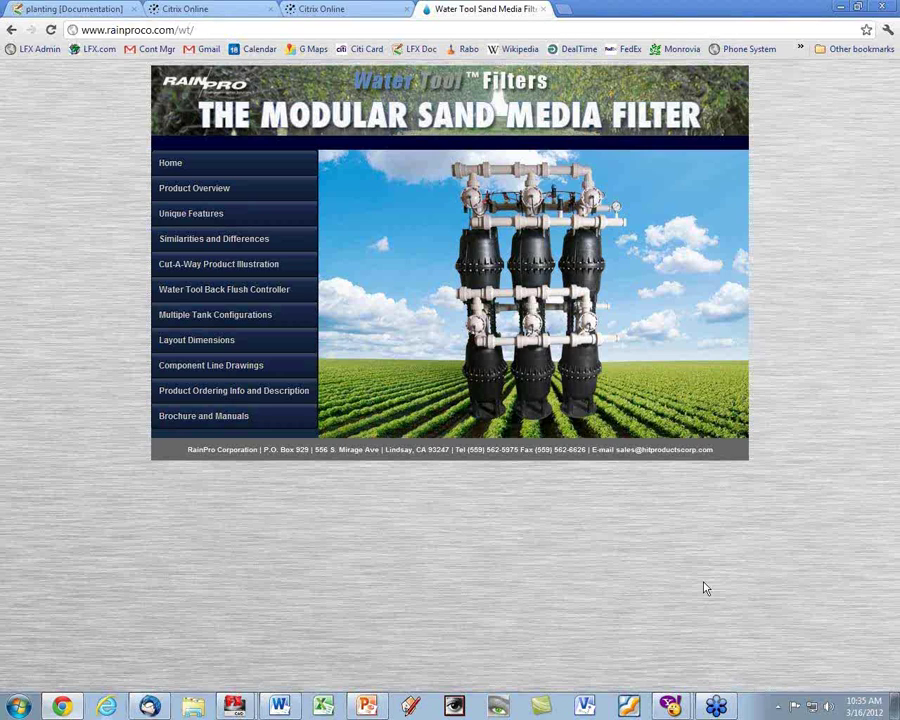
{"action": "left_click", "coordinate": [11, 30]}
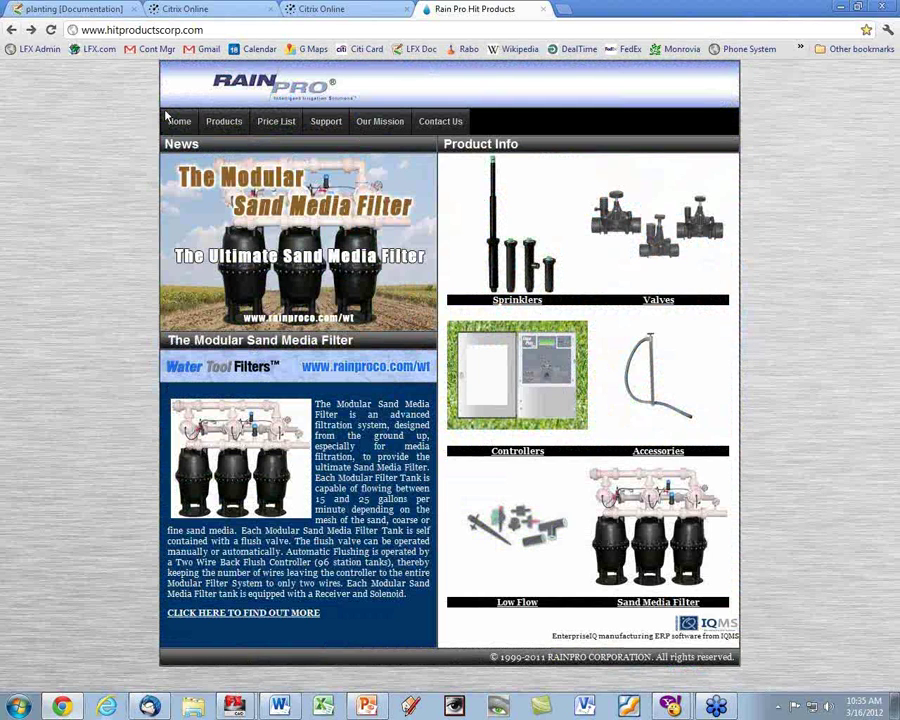
Open the Controllers page and read through the Logic PLUS 2-WIRE feature list, returning to the controller list.
{"action": "left_click", "coordinate": [514, 457]}
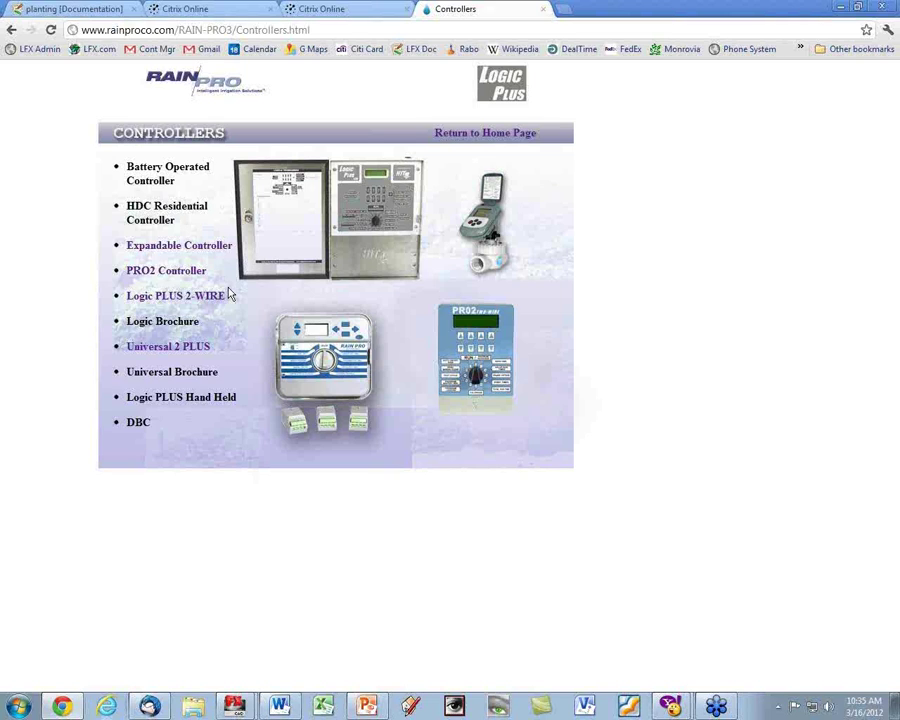
{"action": "left_click", "coordinate": [178, 300]}
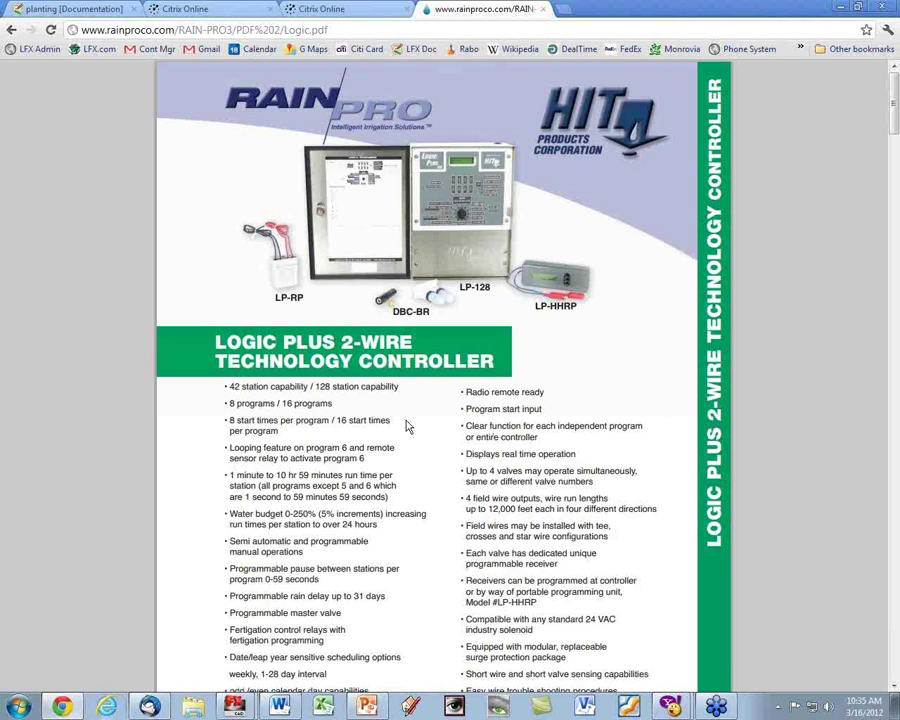
{"action": "scroll", "coordinate": [415, 420], "scroll_direction": "down", "scroll_amount": 1}
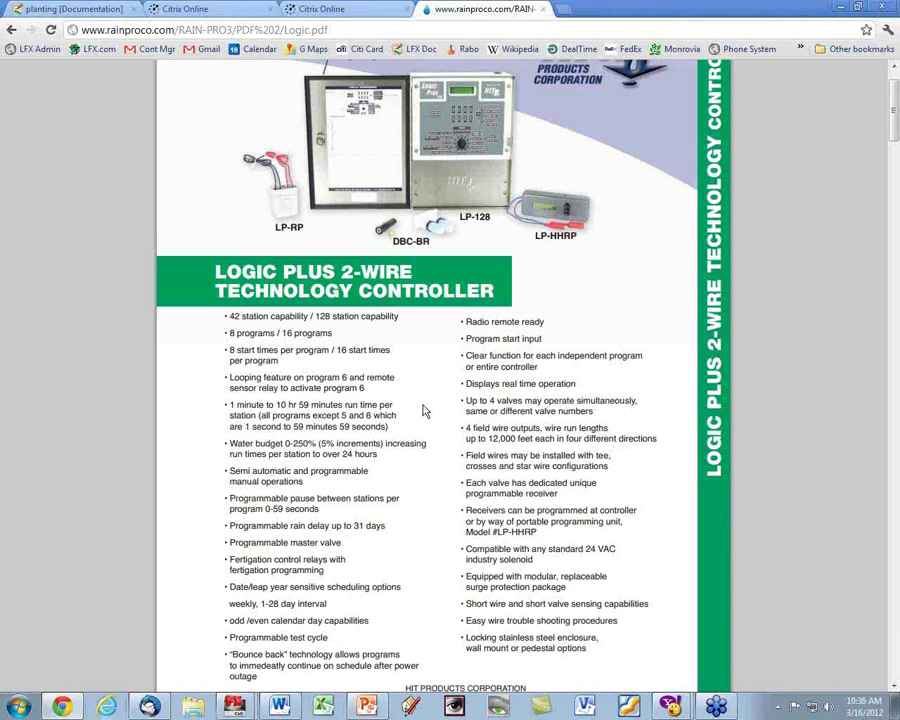
{"action": "scroll", "coordinate": [423, 409], "scroll_direction": "up", "scroll_amount": 2}
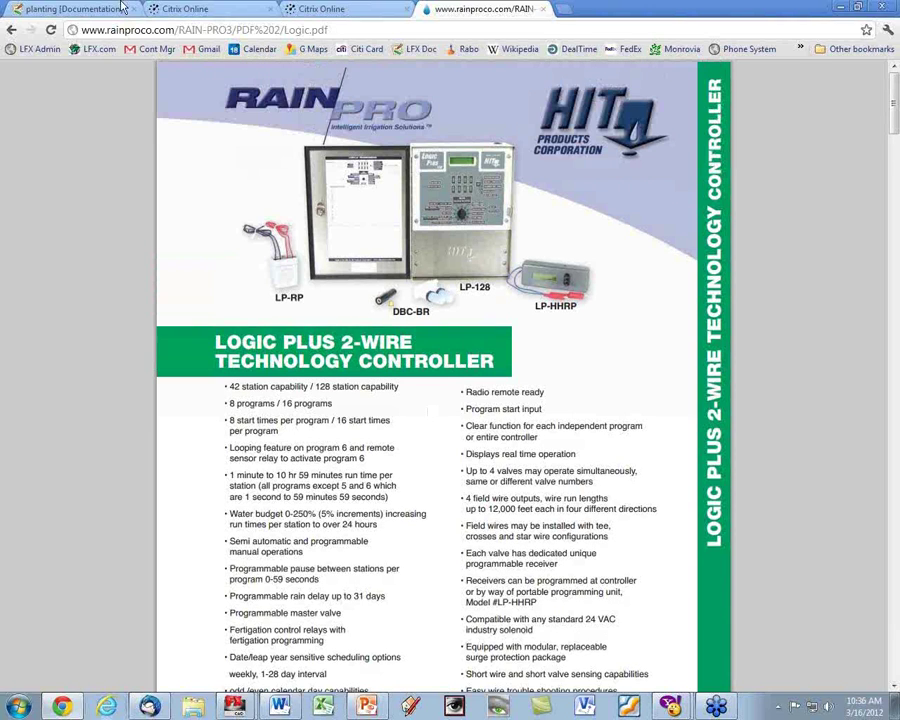
{"action": "left_click", "coordinate": [11, 32]}
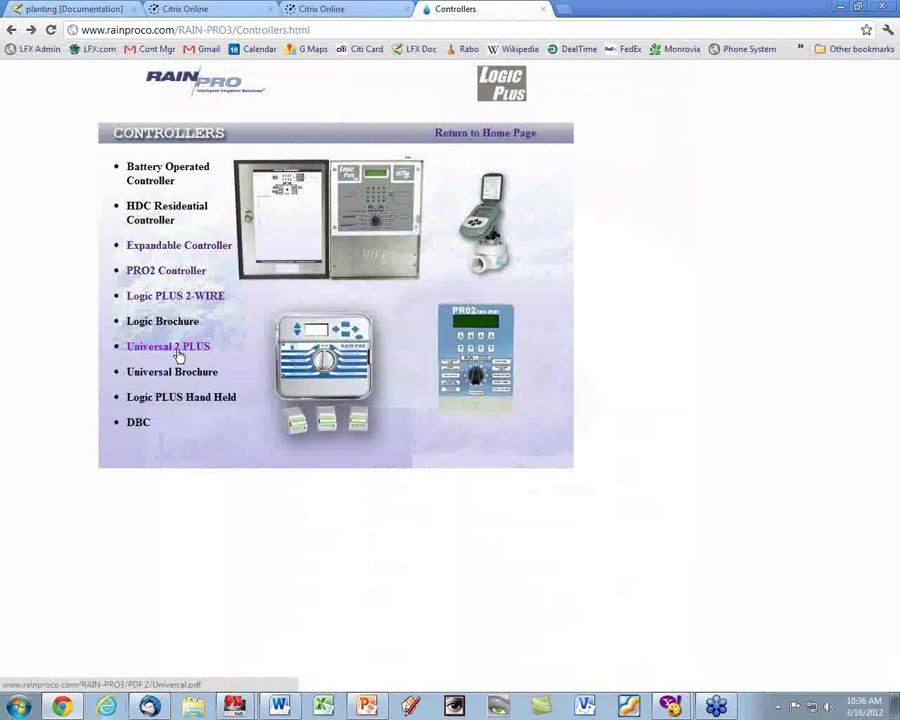
Revisit the Universal 2 PLUS and PRO2 Controller spec sheets, and go back to the Rain Pro home page.
{"action": "left_click", "coordinate": [178, 352]}
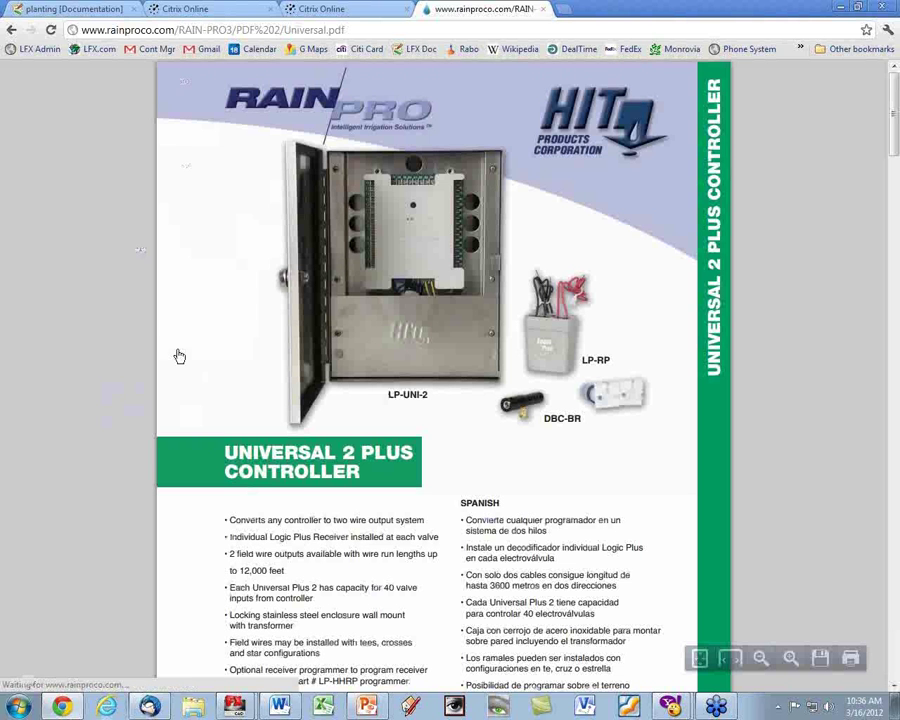
{"action": "key", "text": "alt+Left"}
{"action": "left_click", "coordinate": [160, 273]}
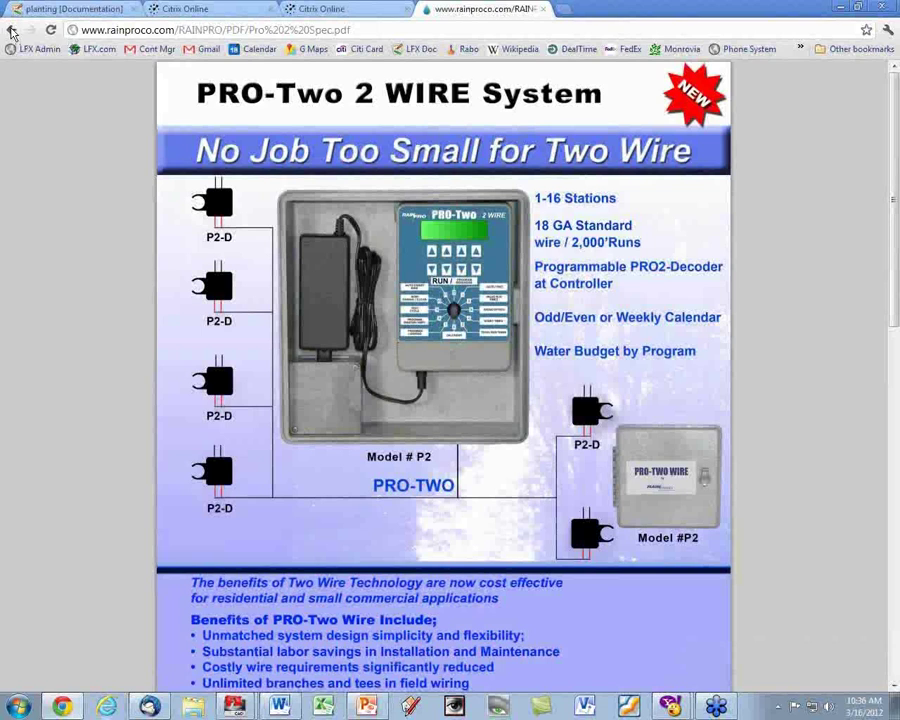
{"action": "left_click", "coordinate": [12, 31]}
{"action": "right_click", "coordinate": [12, 33]}
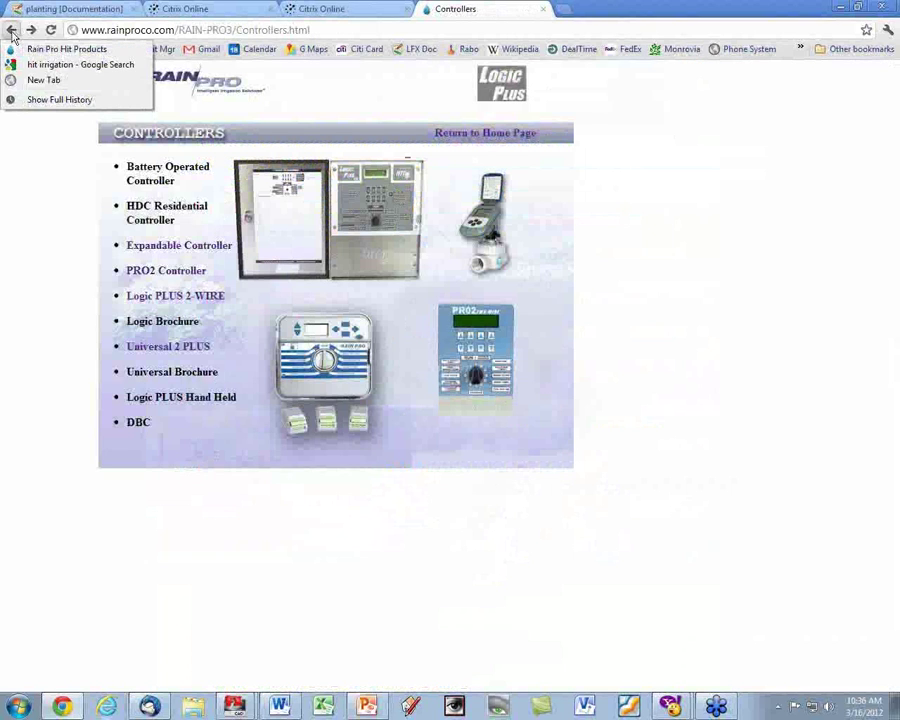
{"action": "left_click", "coordinate": [12, 33]}
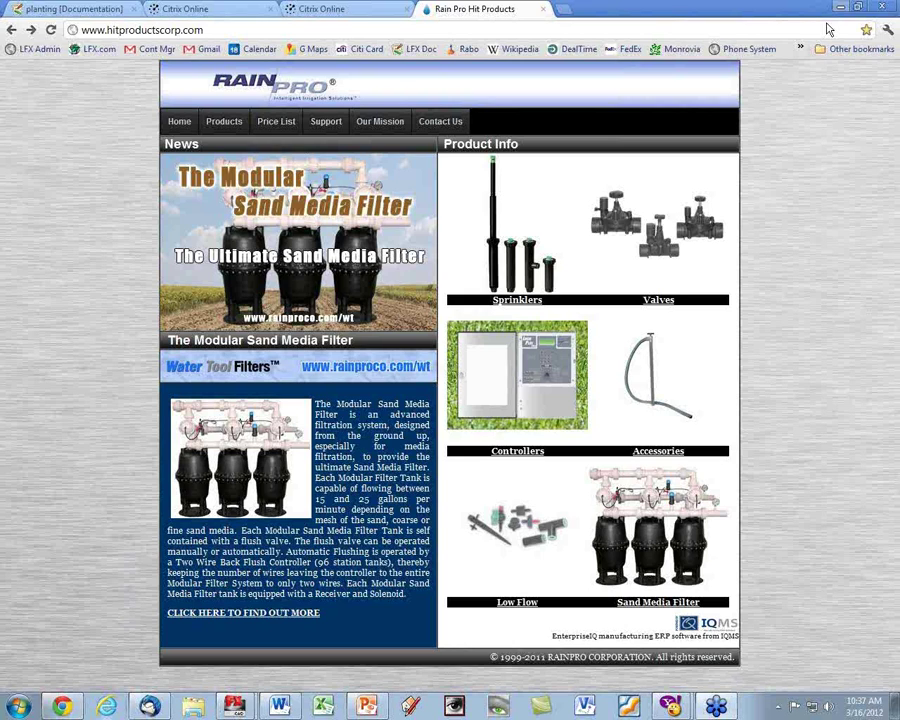
Minimize the browser, switch to F/X CAD and open the Irrigation Manager for the HIT Example project.
{"action": "left_click", "coordinate": [840, 8]}
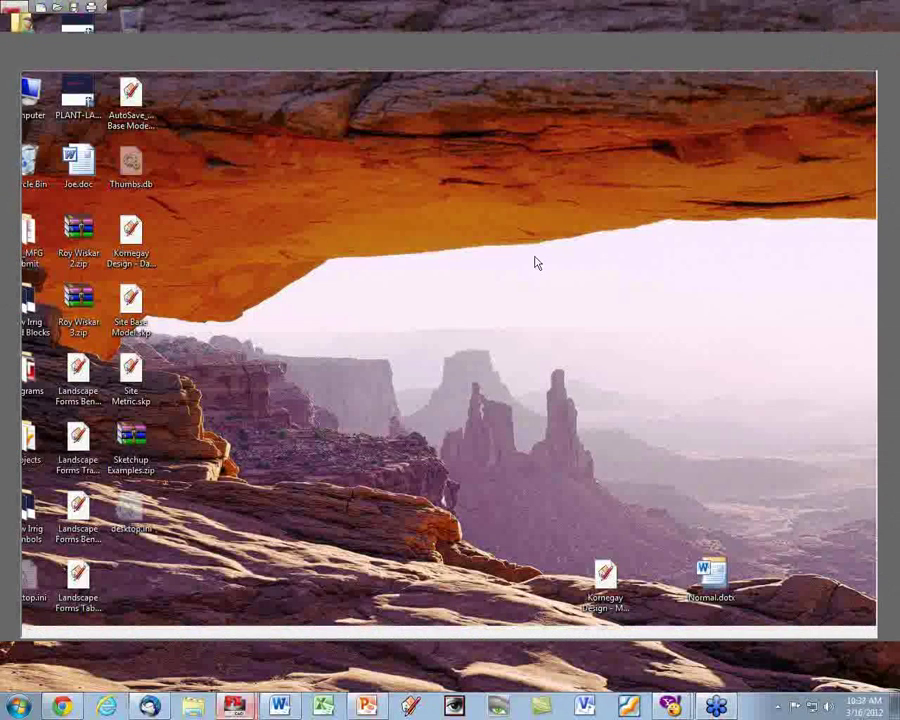
{"action": "left_click", "coordinate": [358, 25]}
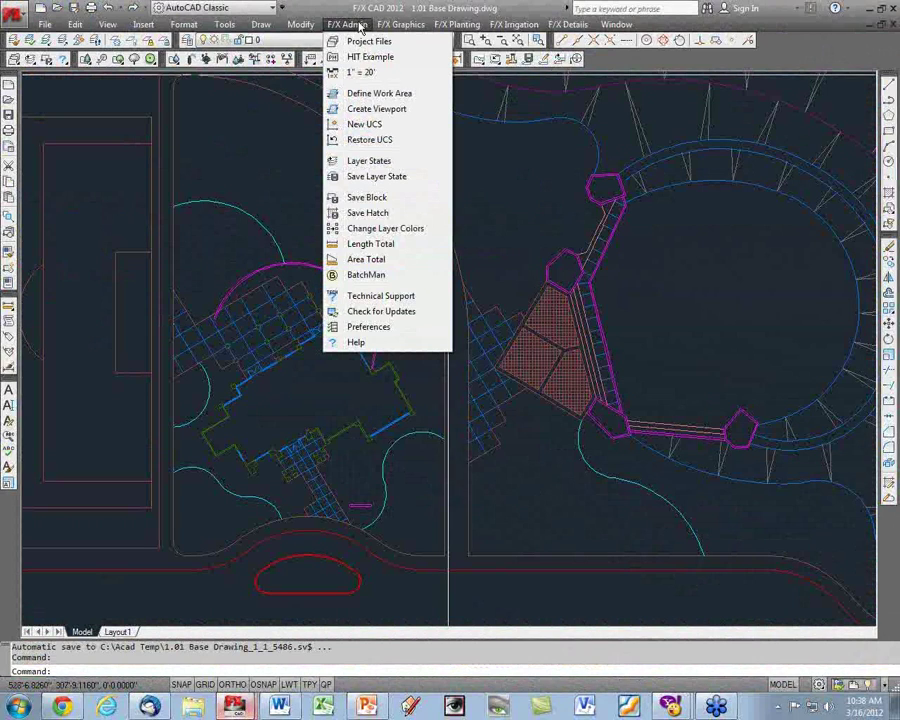
{"action": "left_click", "coordinate": [489, 277]}
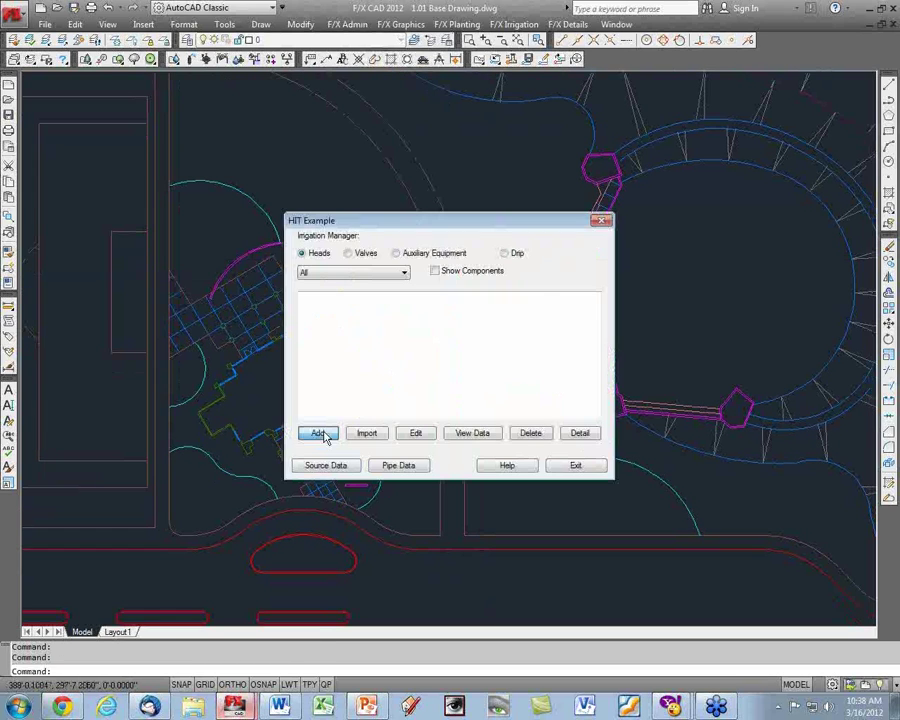
Add the HIT 906F-PRD-R turf spray head from the 900 Series w/PRD to the project at 30 PSI and 100% radius.
{"action": "left_click", "coordinate": [316, 430]}
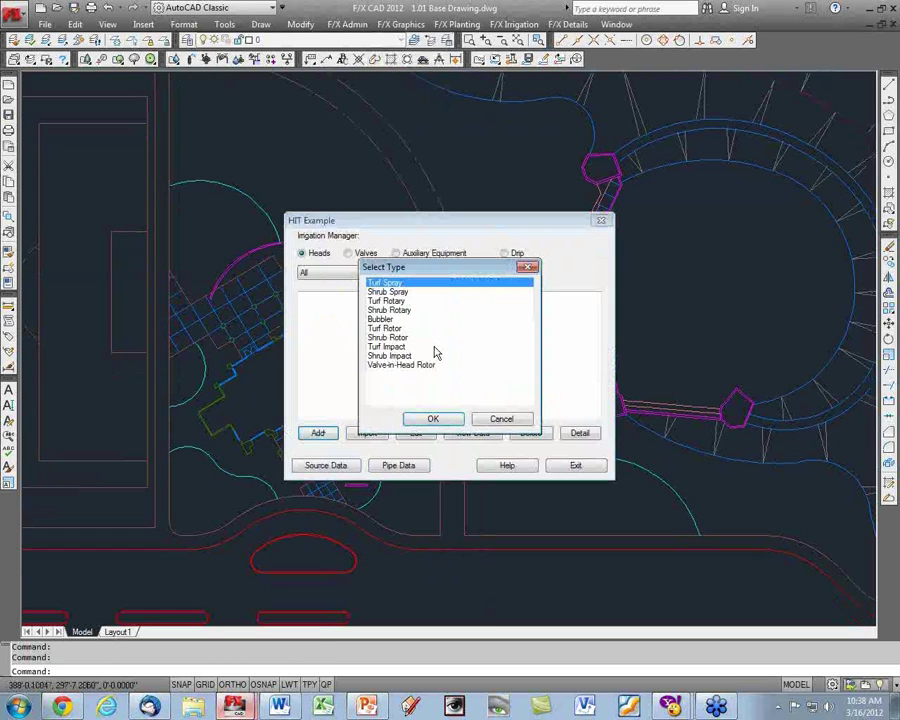
{"action": "left_click", "coordinate": [452, 420]}
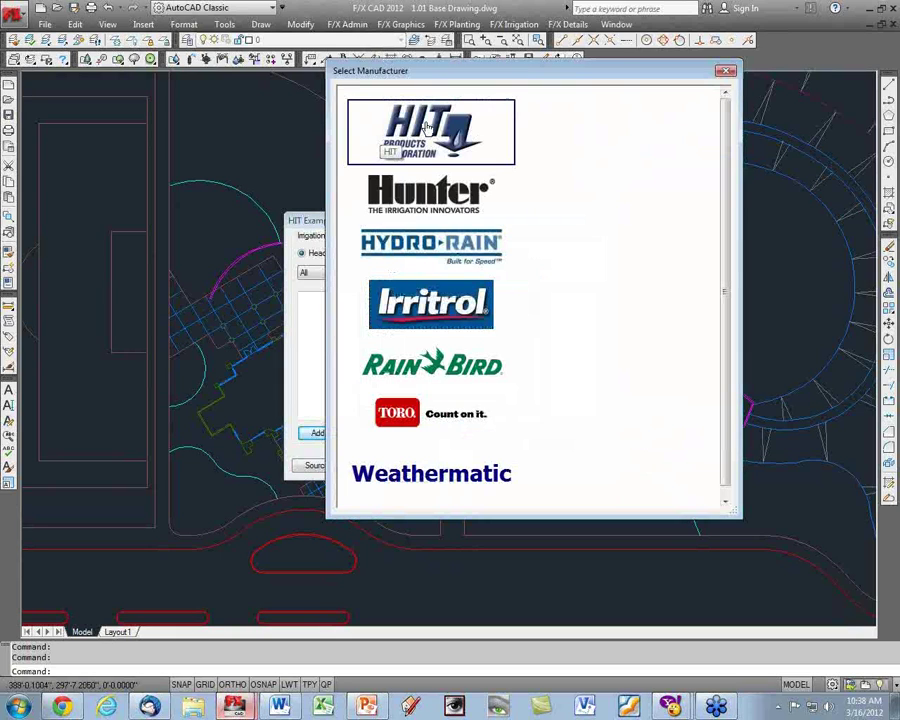
{"action": "left_click", "coordinate": [427, 127]}
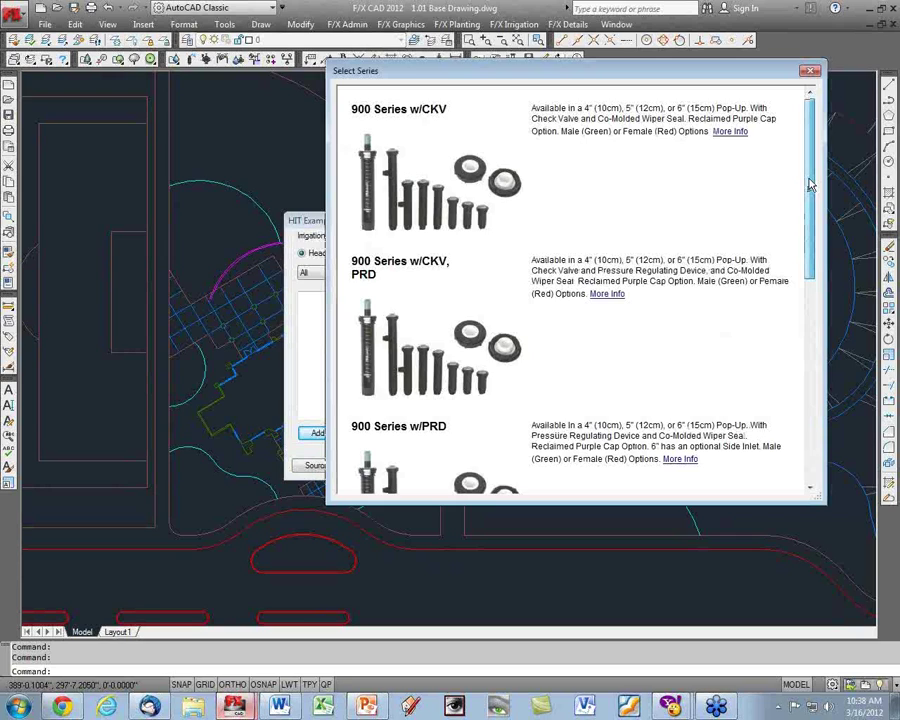
{"action": "left_click_drag", "start_coordinate": [811, 184], "coordinate": [812, 255]}
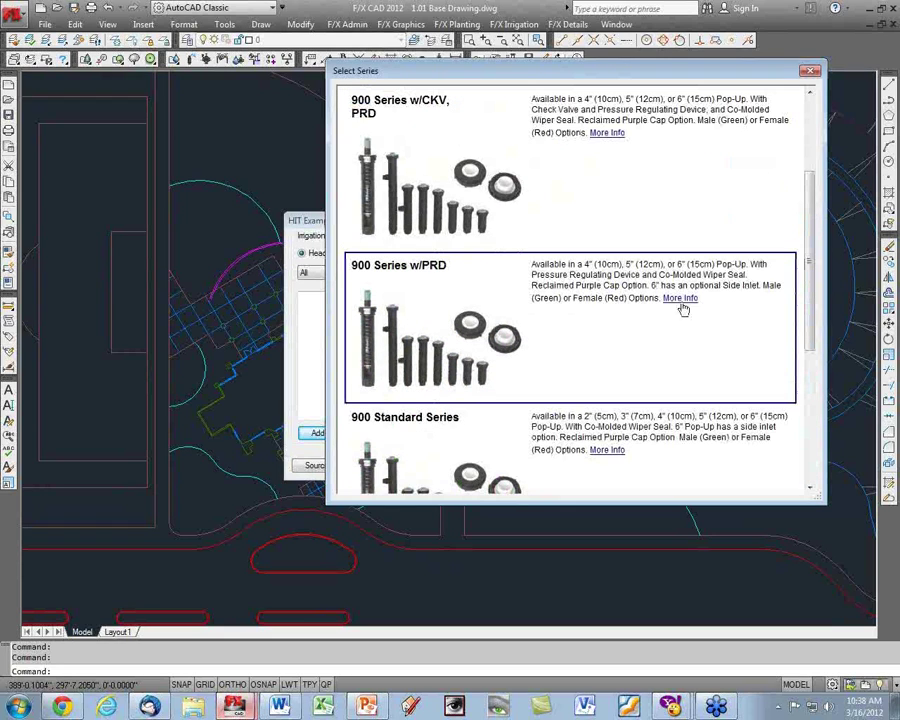
{"action": "left_click", "coordinate": [570, 287]}
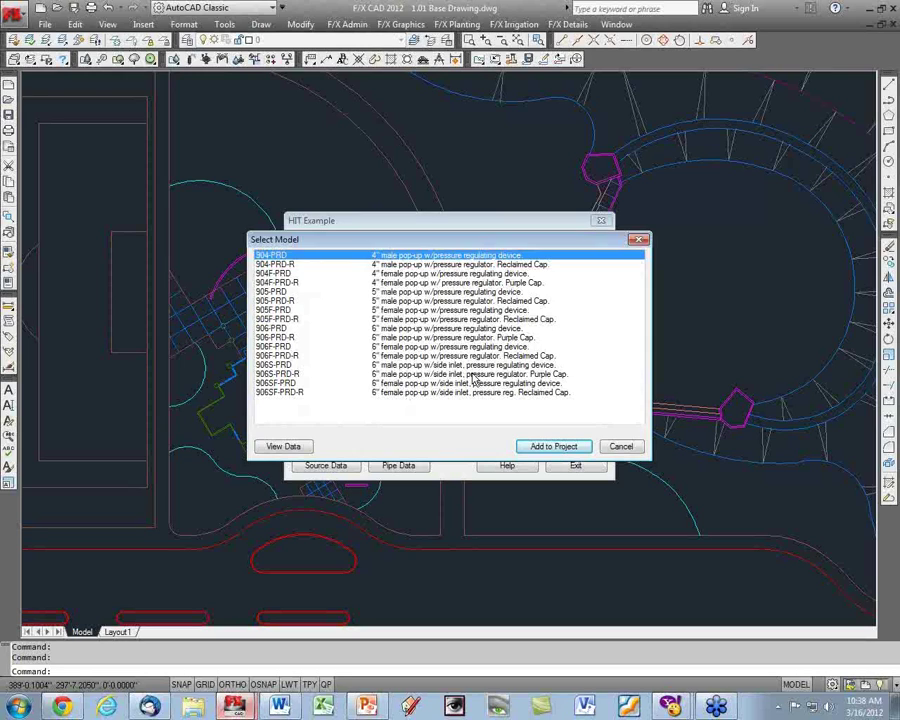
{"action": "left_click", "coordinate": [390, 357]}
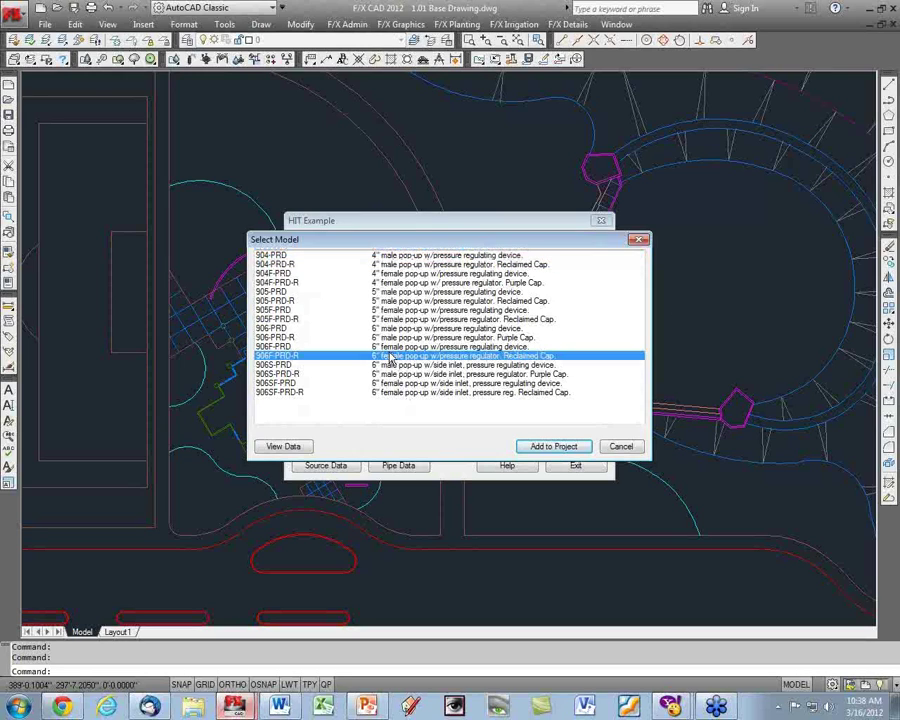
{"action": "left_click", "coordinate": [553, 447]}
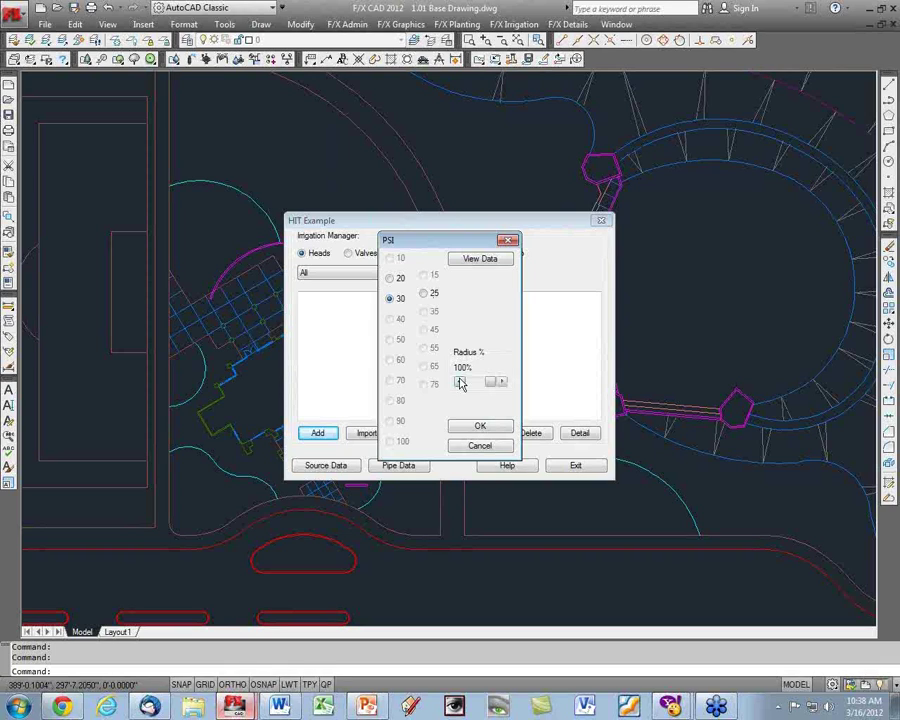
{"action": "left_click", "coordinate": [487, 430]}
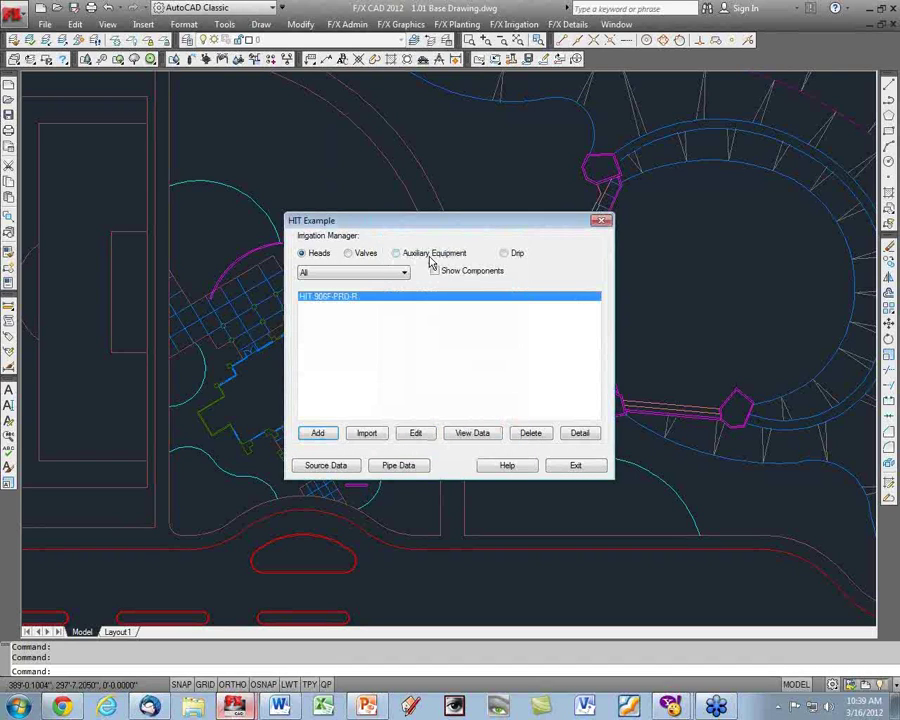
Show the components of the 906F-PRD-R head, look through its nozzle list and close the Irrigation Manager.
{"action": "left_click", "coordinate": [436, 272]}
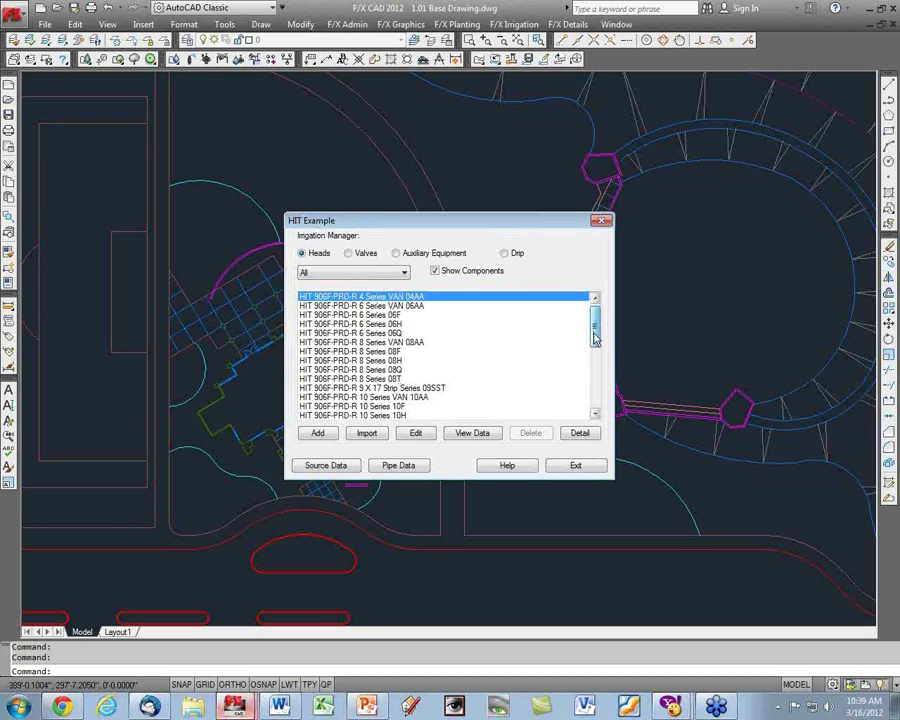
{"action": "left_click_drag", "start_coordinate": [594, 339], "coordinate": [596, 380]}
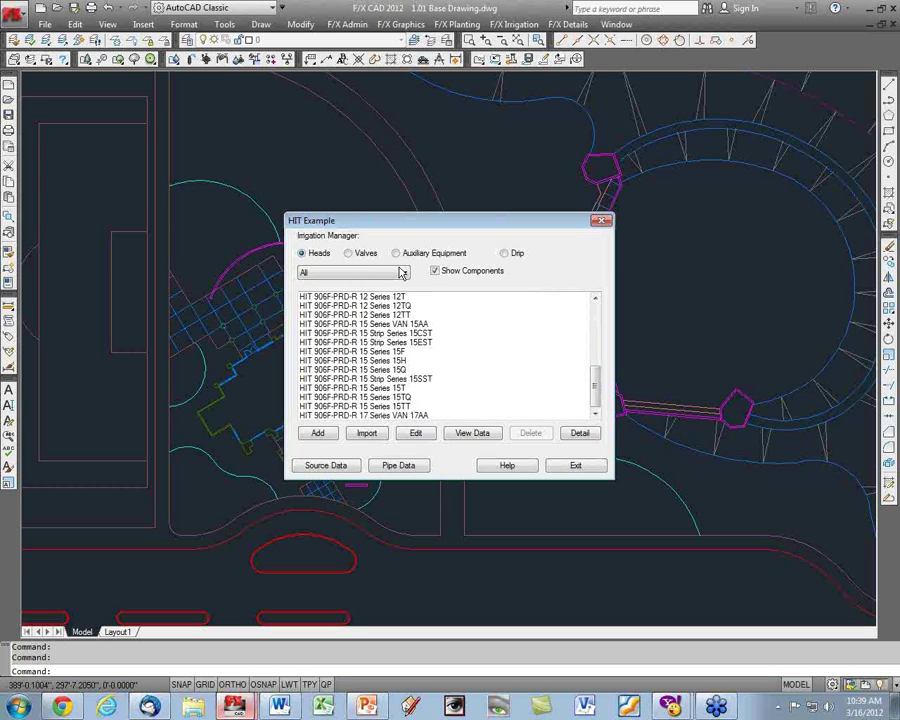
{"action": "left_click_drag", "start_coordinate": [596, 382], "coordinate": [594, 318]}
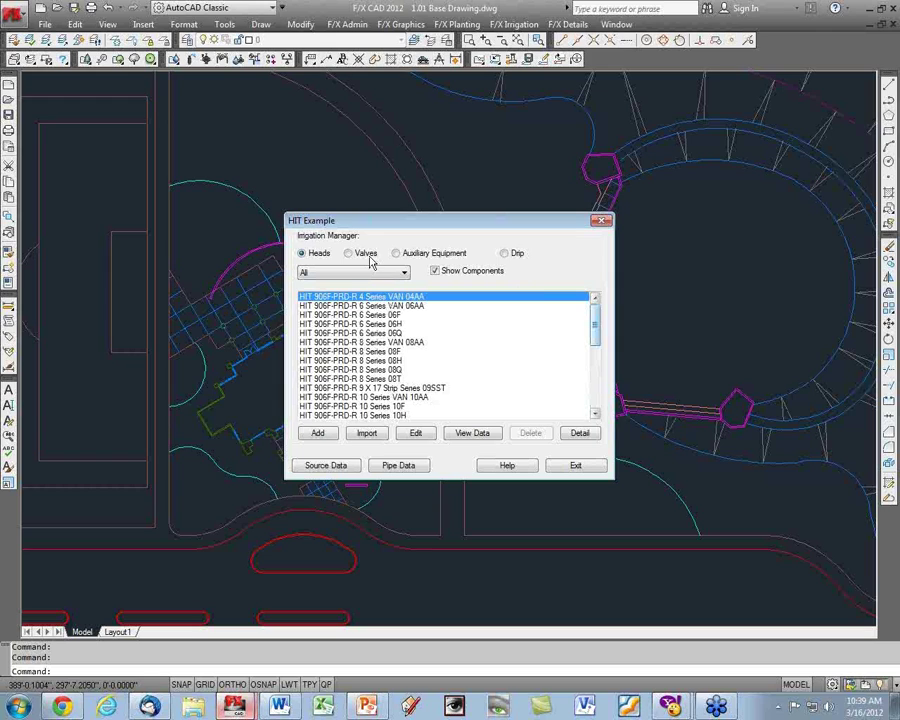
{"action": "left_click", "coordinate": [589, 467]}
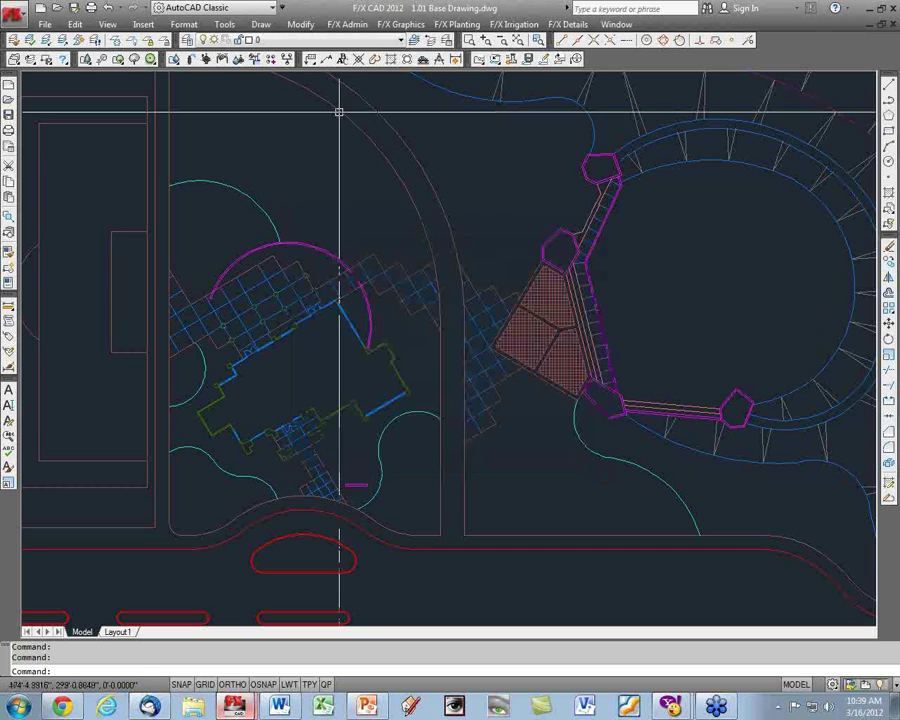
Place a full-circle spray head with a 15-foot radius in the open area south of the gridded paving.
{"action": "left_click", "coordinate": [190, 60]}
{"action": "left_click_drag", "start_coordinate": [225, 219], "coordinate": [227, 236]}
{"action": "left_click", "coordinate": [245, 220]}
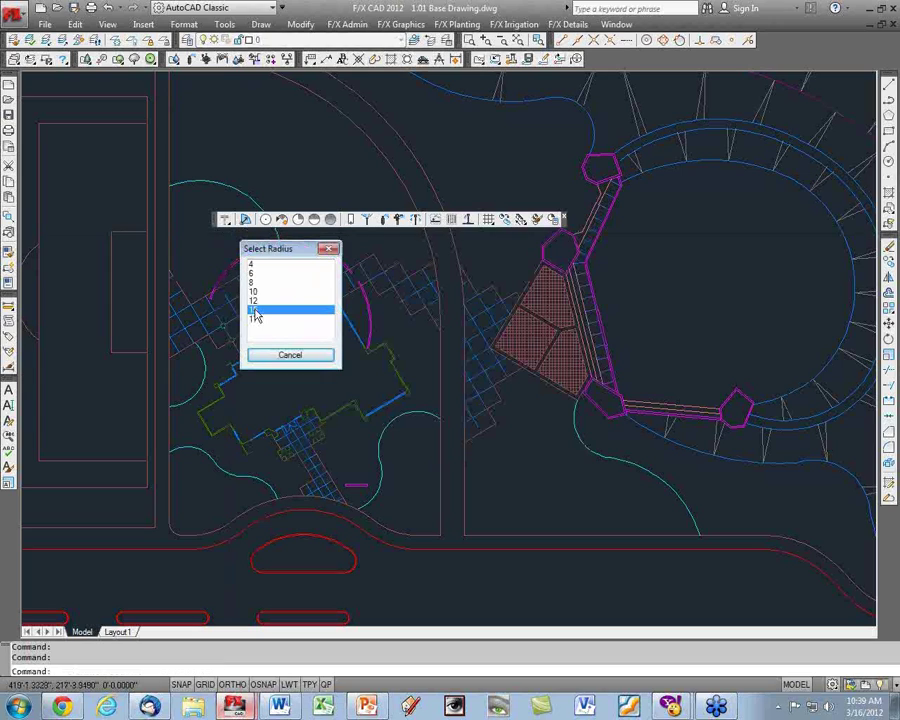
{"action": "left_click", "coordinate": [255, 313]}
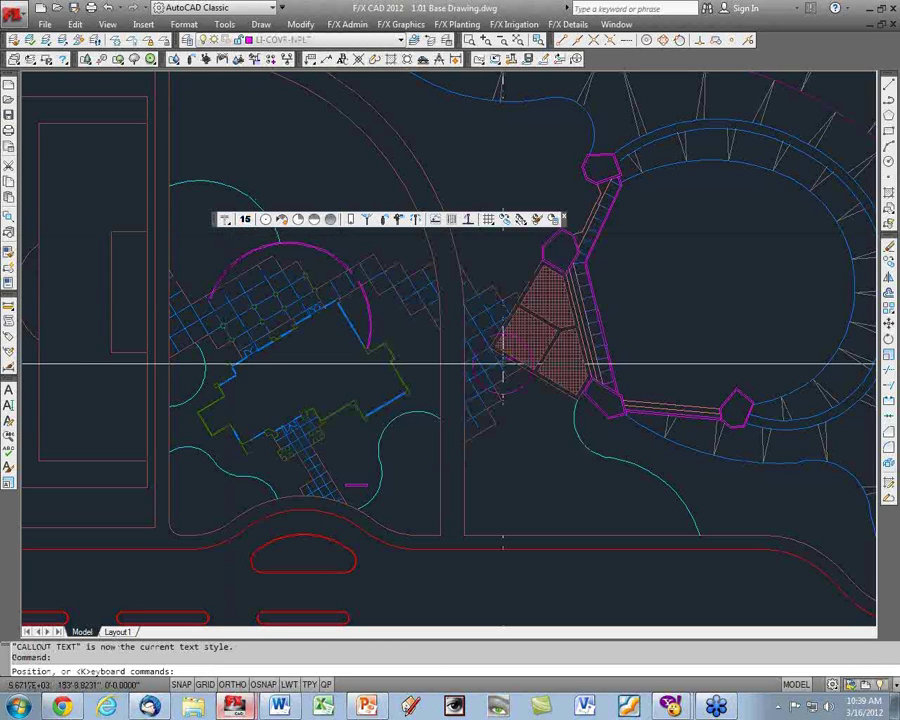
{"action": "scroll", "coordinate": [502, 365], "scroll_direction": "up", "scroll_amount": 5}
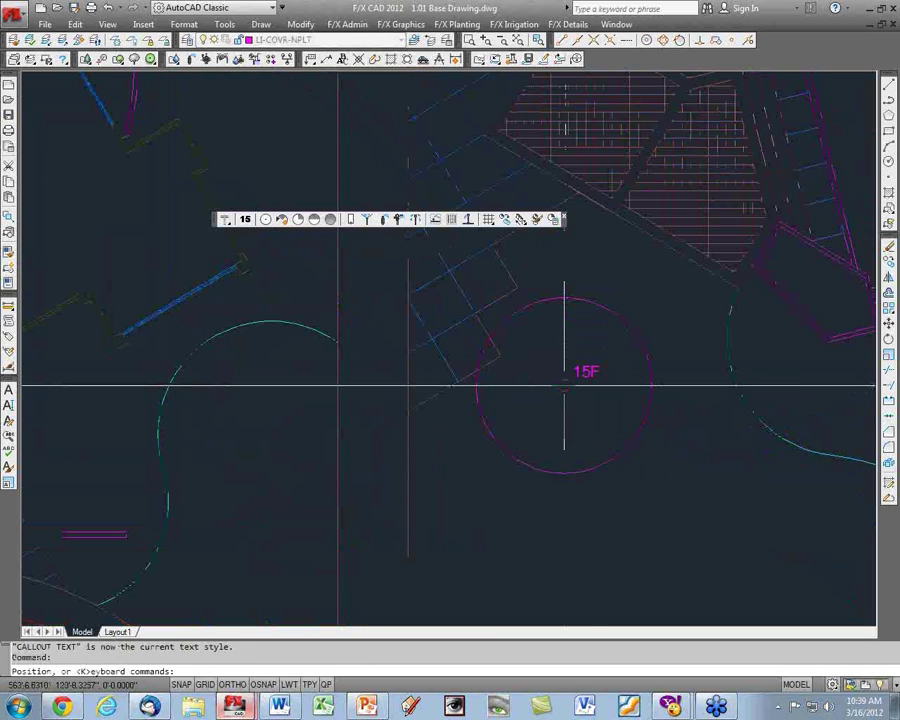
{"action": "left_click", "coordinate": [590, 357]}
Reduce the head radius to 10 feet and place a full-circle head southwest of the first head.
{"action": "key", "text": "minus"}
{"action": "key", "text": "minus"}
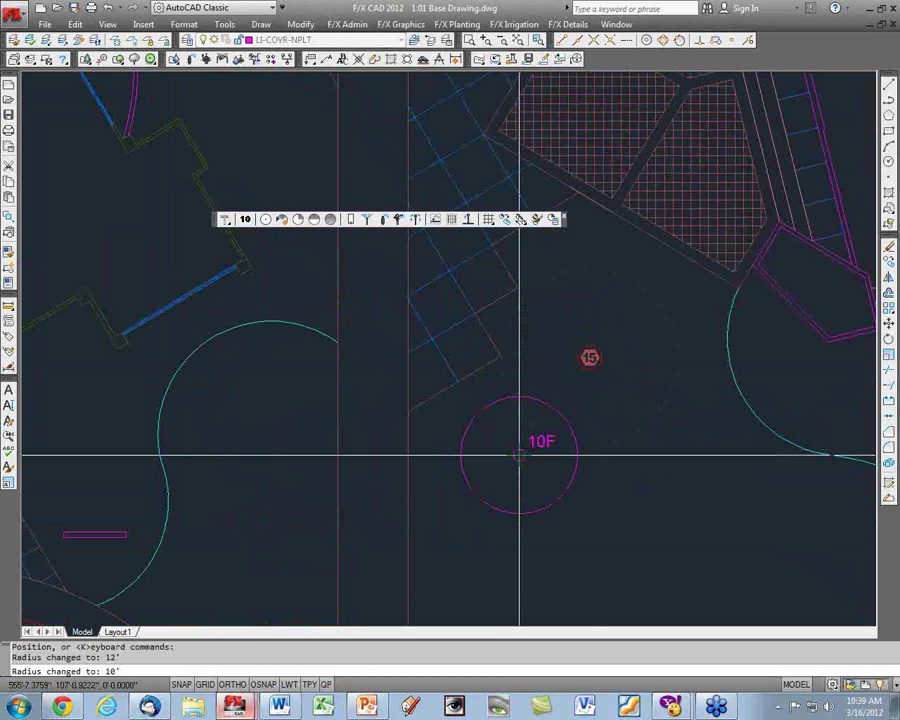
{"action": "key", "text": "minus"}
{"action": "key", "text": "plus"}
{"action": "key", "text": "plus"}
{"action": "key", "text": "plus"}
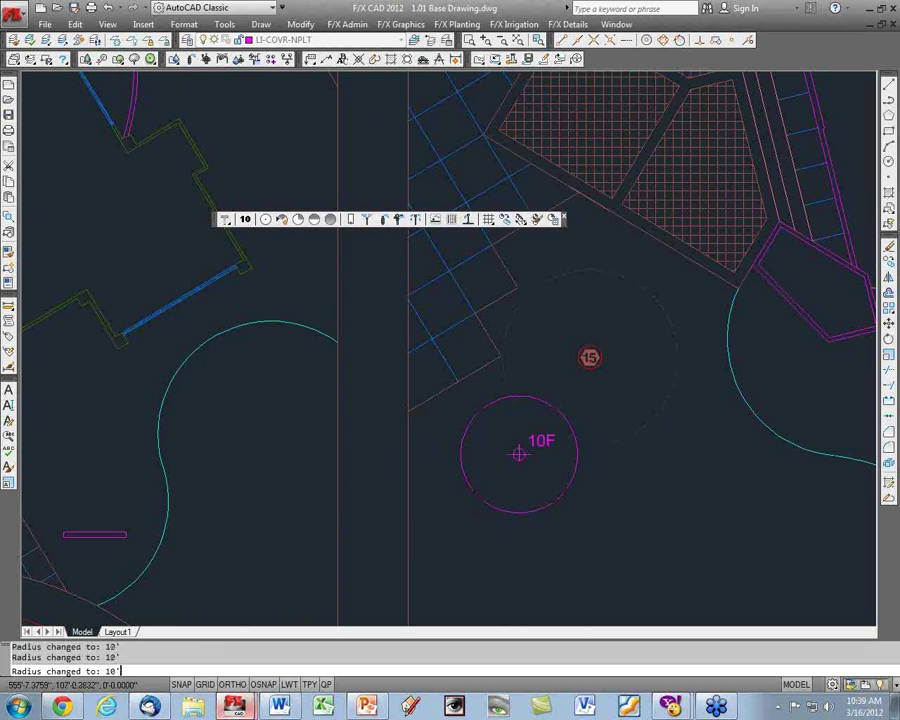
{"action": "left_click", "coordinate": [519, 455]}
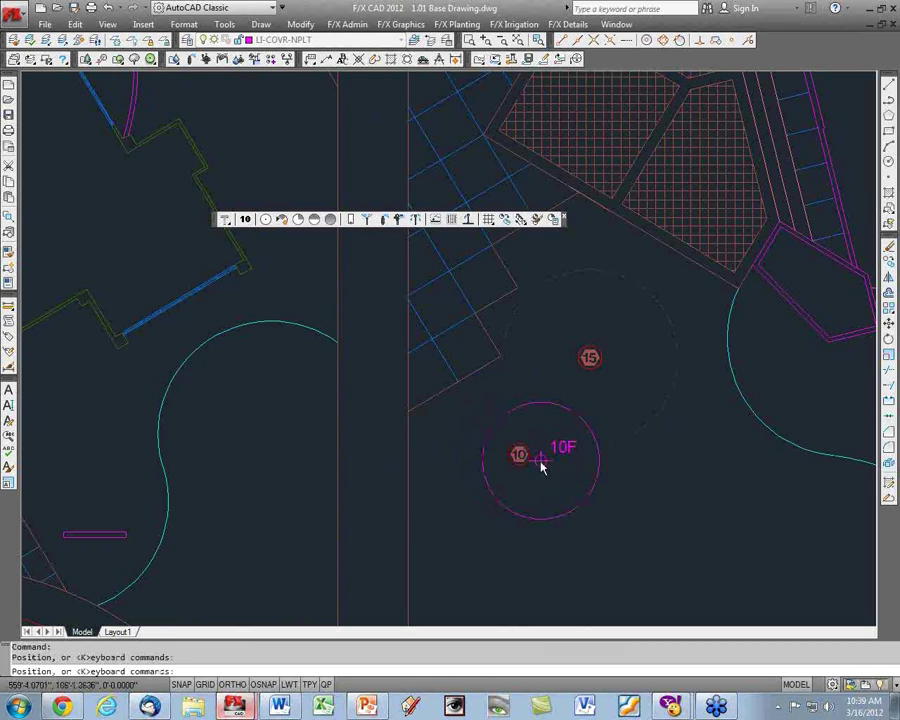
Place another 15-foot full-circle head east of the 10-foot one, plus a 10-foot head further east, and end placement.
{"action": "key", "text": "plus"}
{"action": "key", "text": "plus"}
{"action": "left_click", "coordinate": [593, 474]}
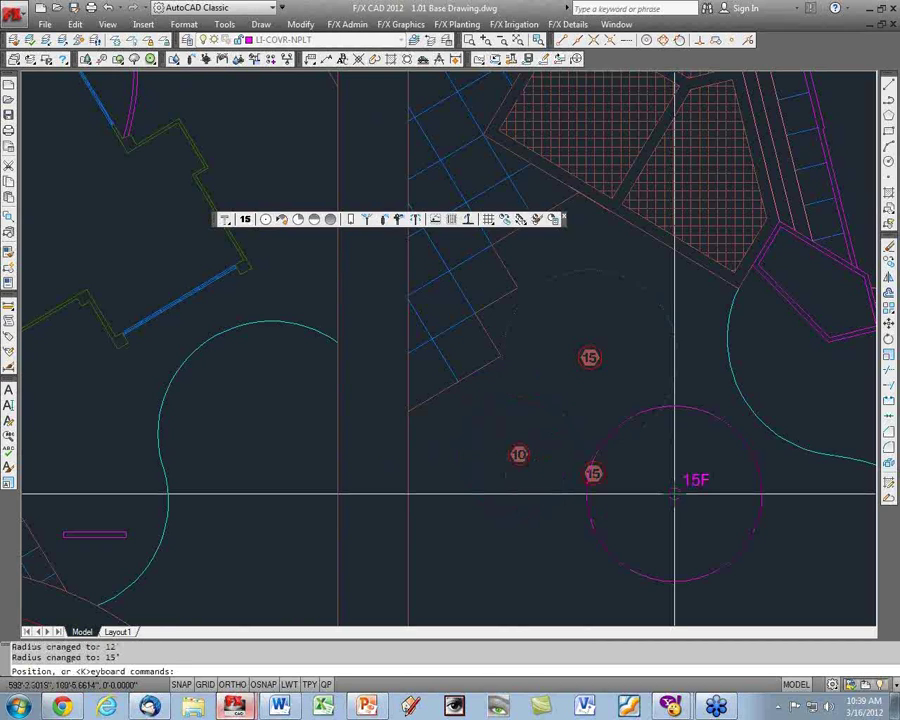
{"action": "key", "text": "minus"}
{"action": "key", "text": "minus"}
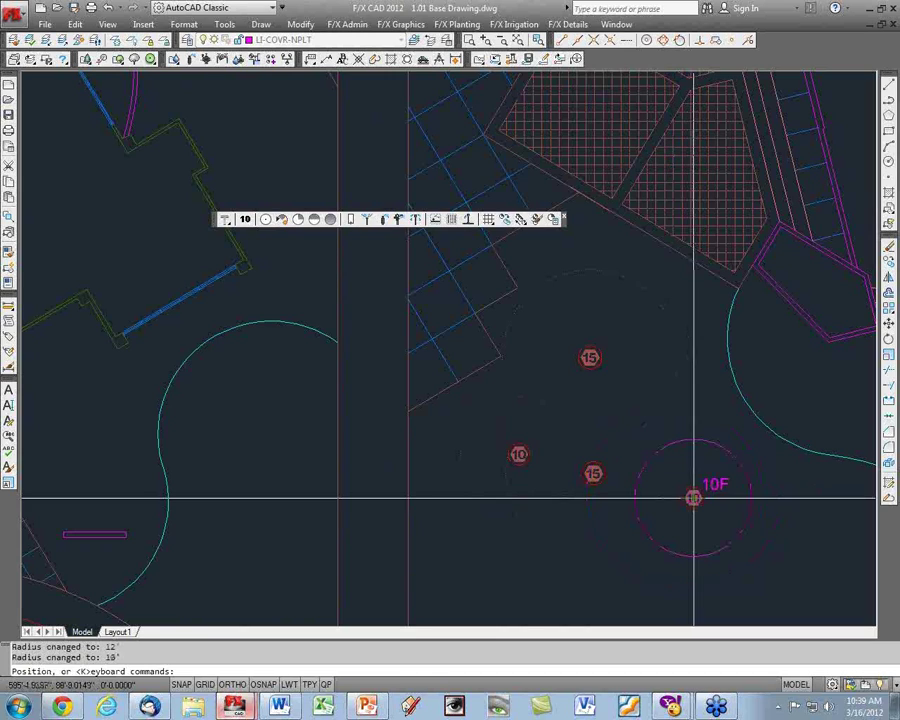
{"action": "left_click", "coordinate": [693, 497]}
{"action": "key", "text": "Escape"}
Reopen the Irrigation Manager and add the HIT 502 Spider bubbler from the 502 Flood Bubbler series at 30 PSI.
{"action": "key", "text": "Return"}
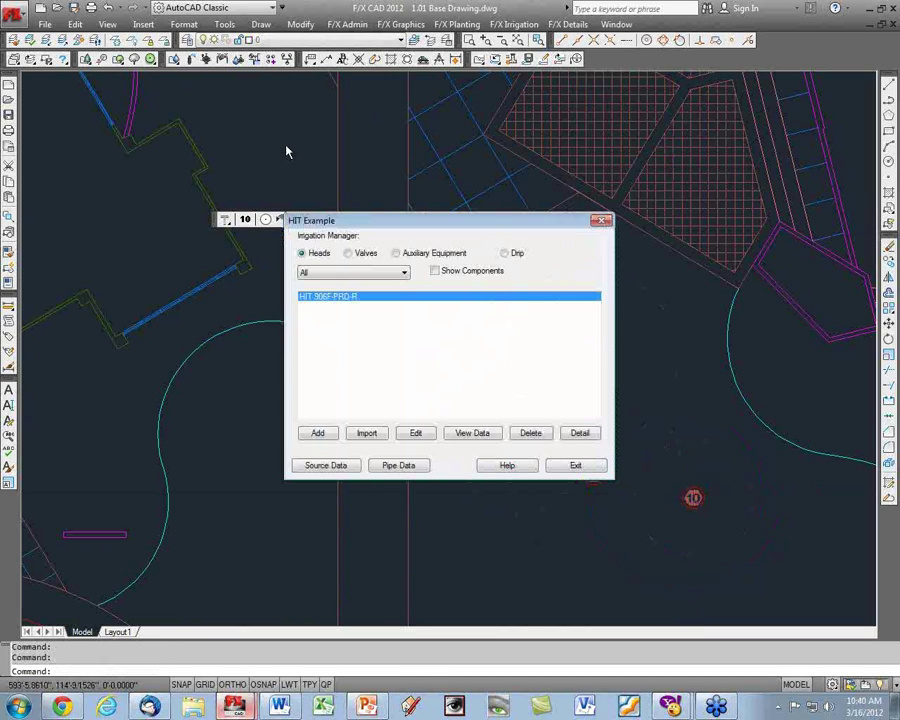
{"action": "left_click", "coordinate": [317, 432]}
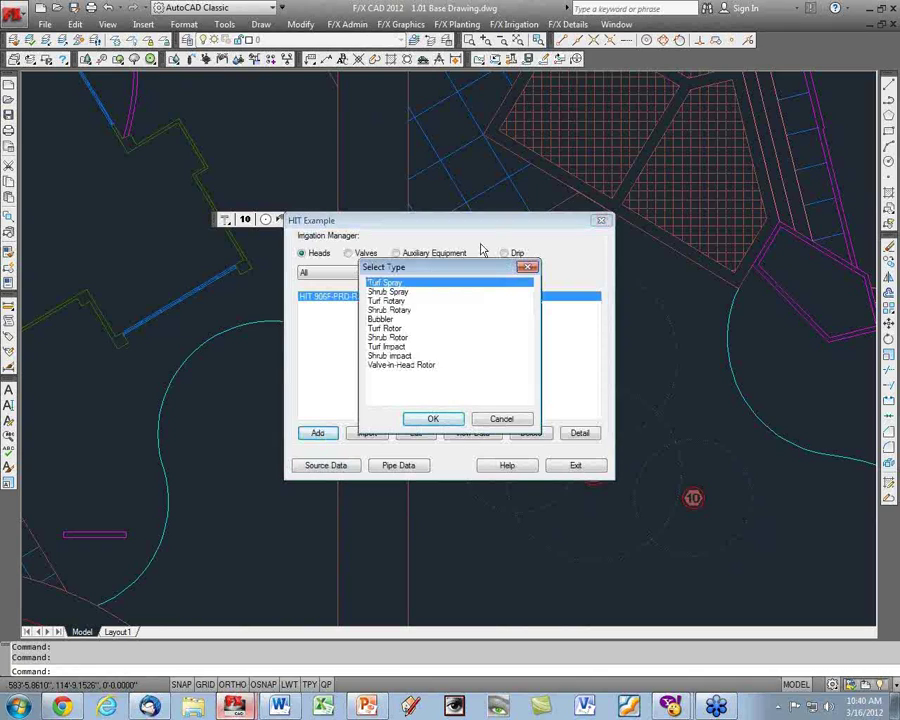
{"action": "left_click", "coordinate": [385, 318]}
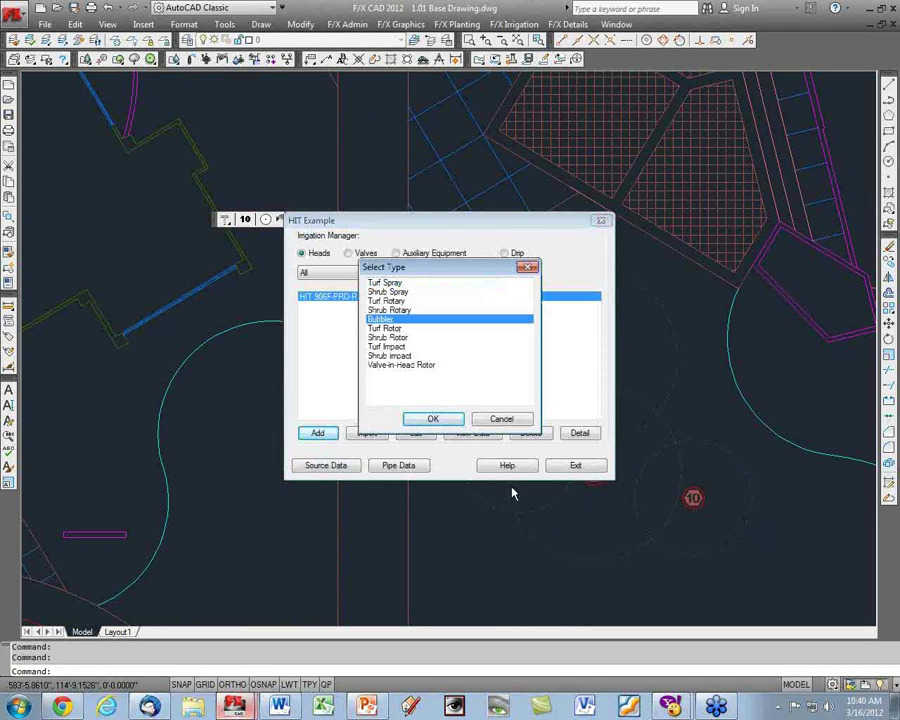
{"action": "left_click", "coordinate": [435, 419]}
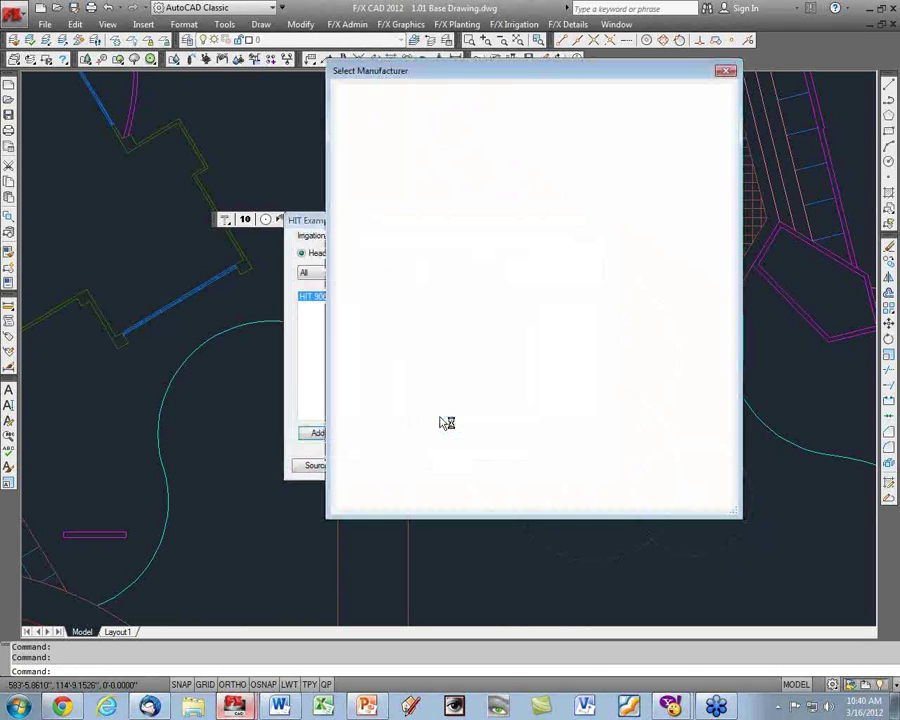
{"action": "left_click", "coordinate": [420, 300]}
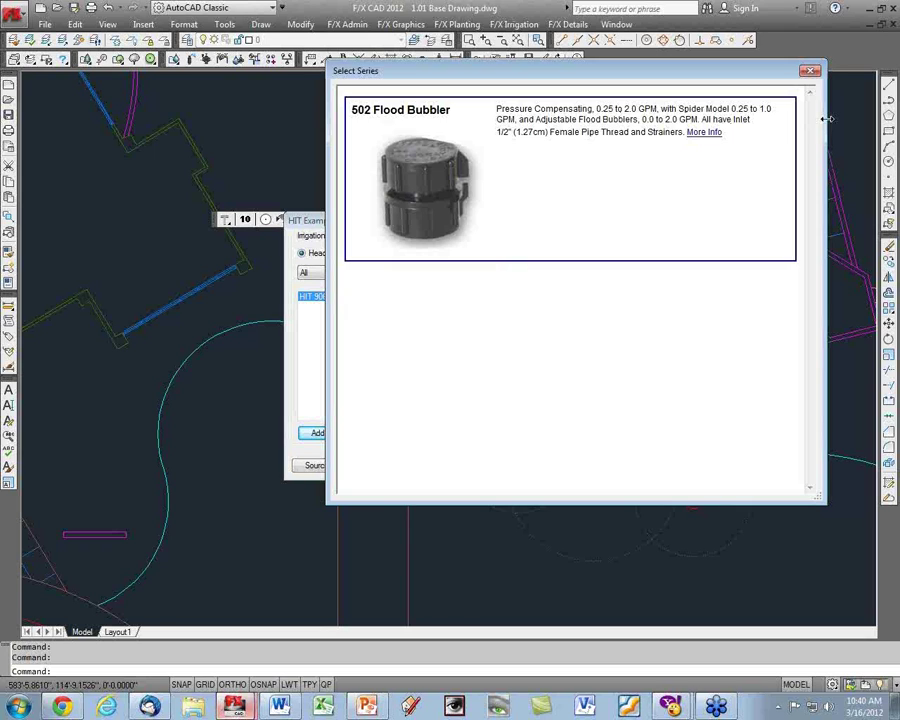
{"action": "left_click", "coordinate": [578, 122]}
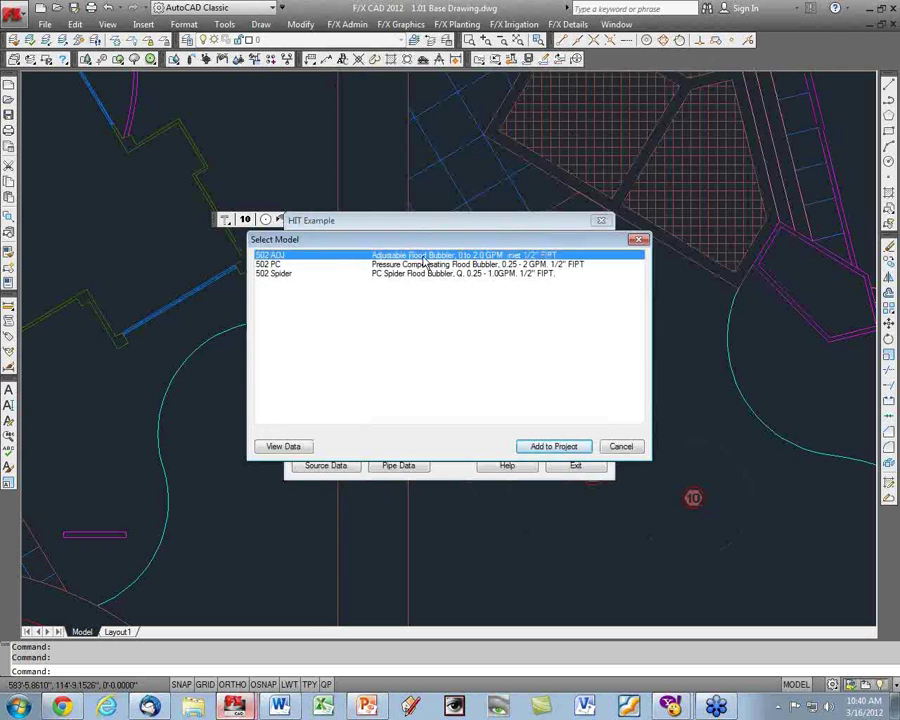
{"action": "left_click", "coordinate": [428, 265]}
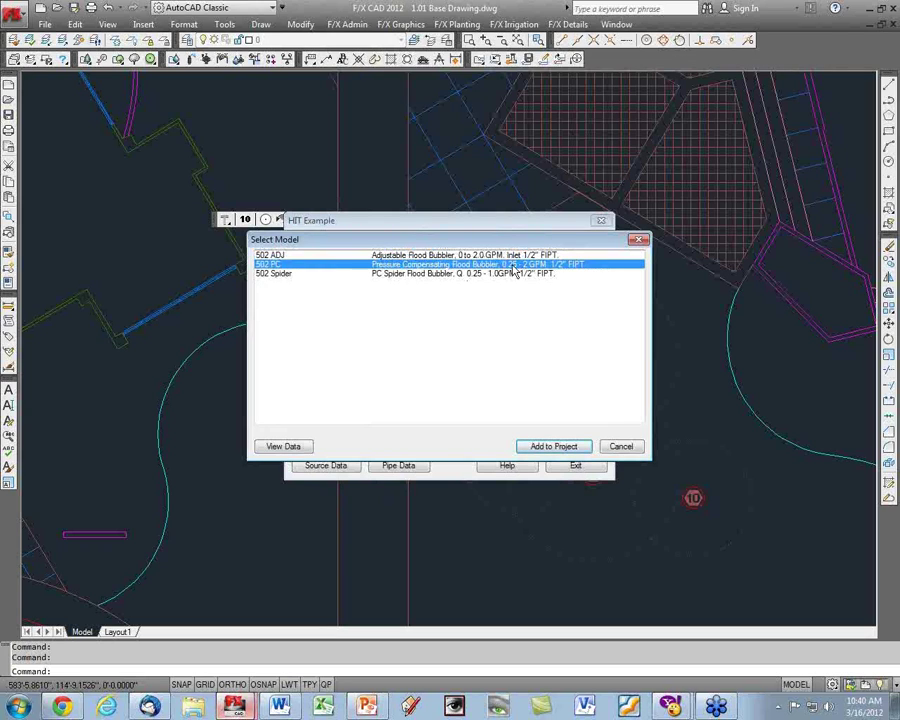
{"action": "left_click", "coordinate": [432, 274]}
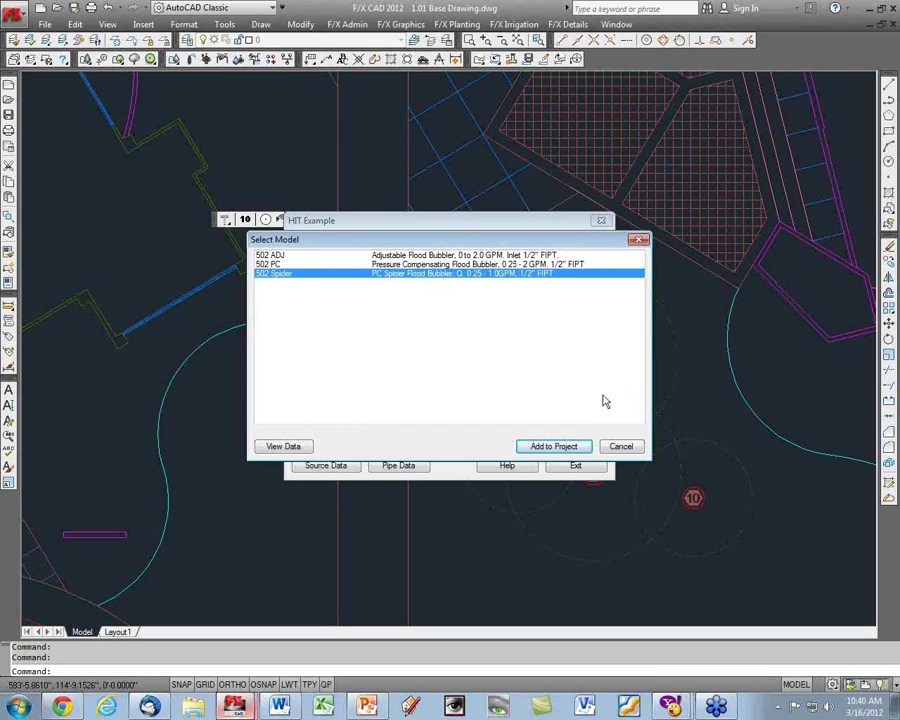
{"action": "left_click", "coordinate": [537, 452]}
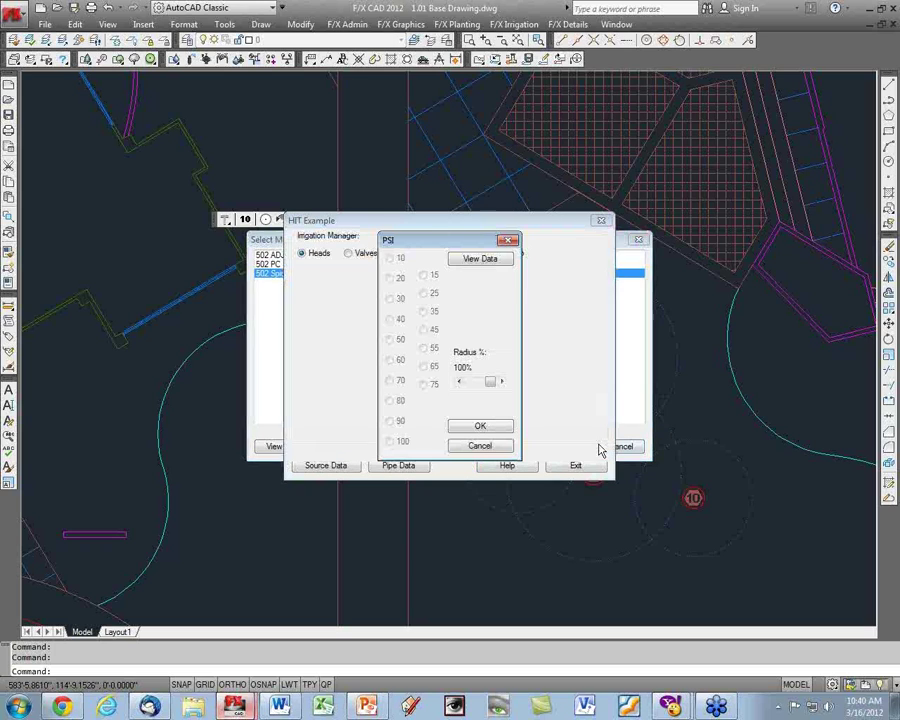
{"action": "left_click", "coordinate": [389, 298]}
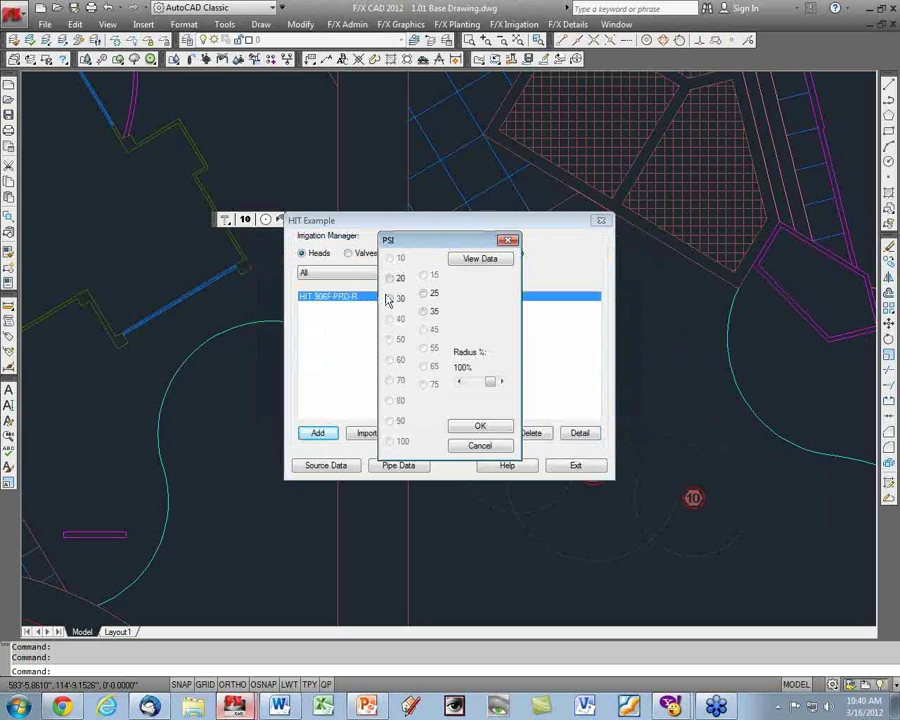
{"action": "left_click", "coordinate": [482, 427]}
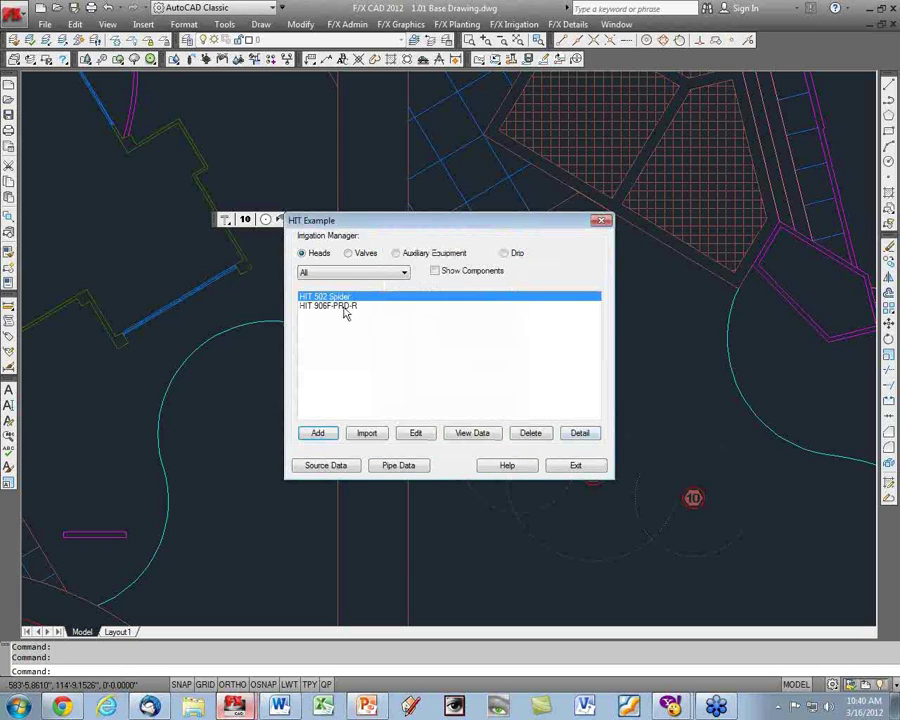
Show the head components and examine the 502 Spider entries 021 ST, 022 H and 028 F.
{"action": "left_click", "coordinate": [435, 272]}
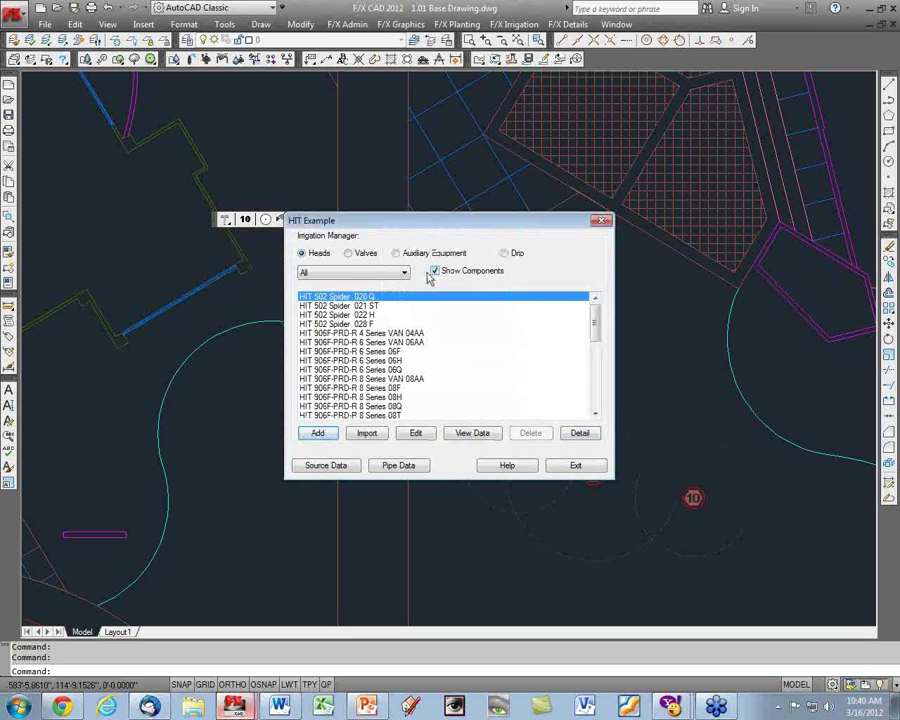
{"action": "left_click", "coordinate": [374, 306]}
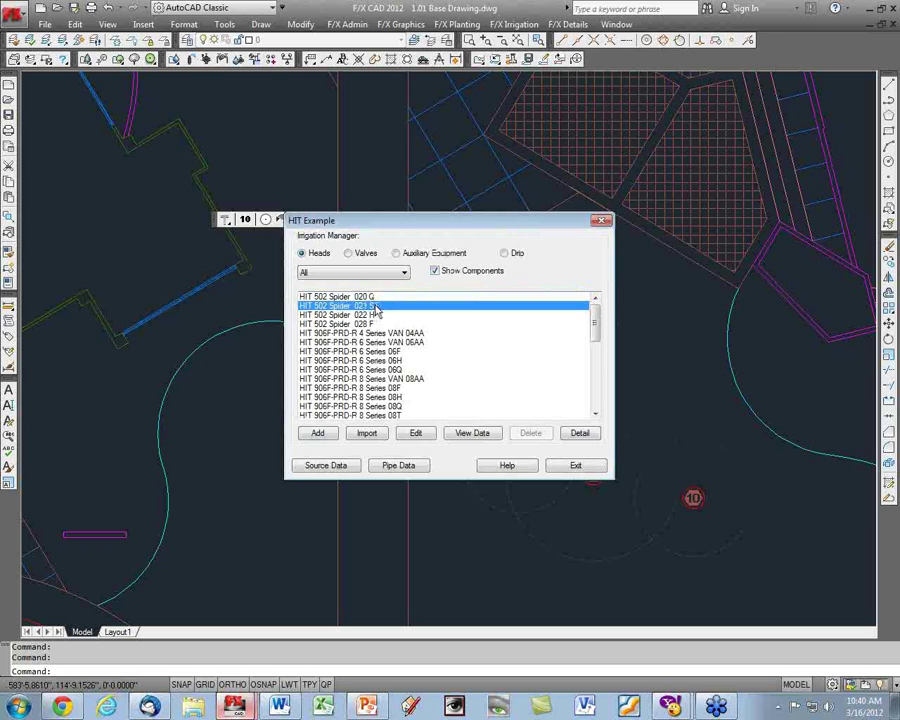
{"action": "left_click", "coordinate": [375, 315]}
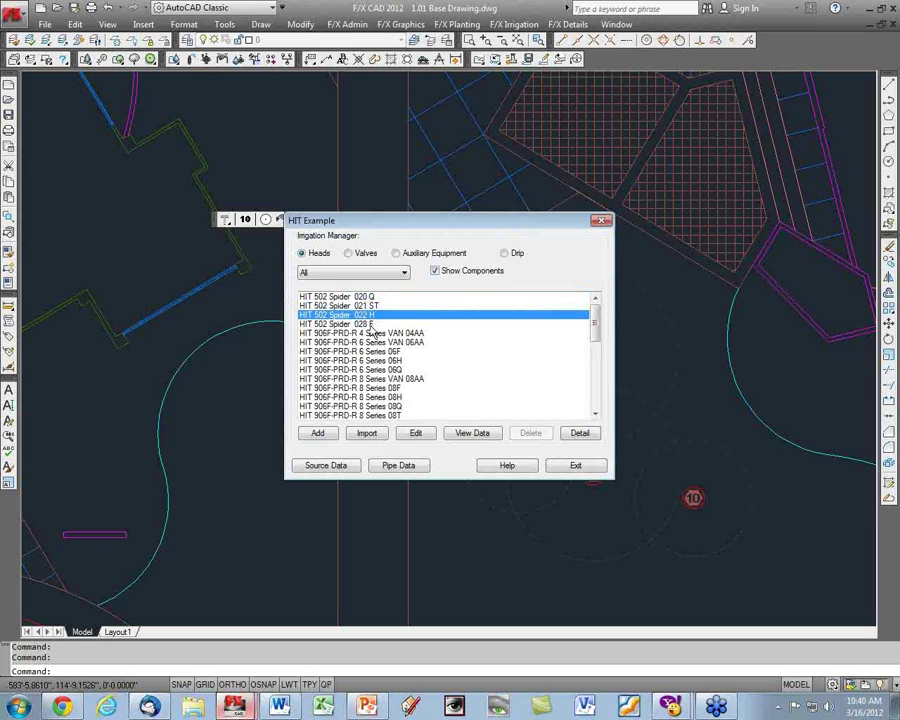
{"action": "left_click", "coordinate": [372, 325]}
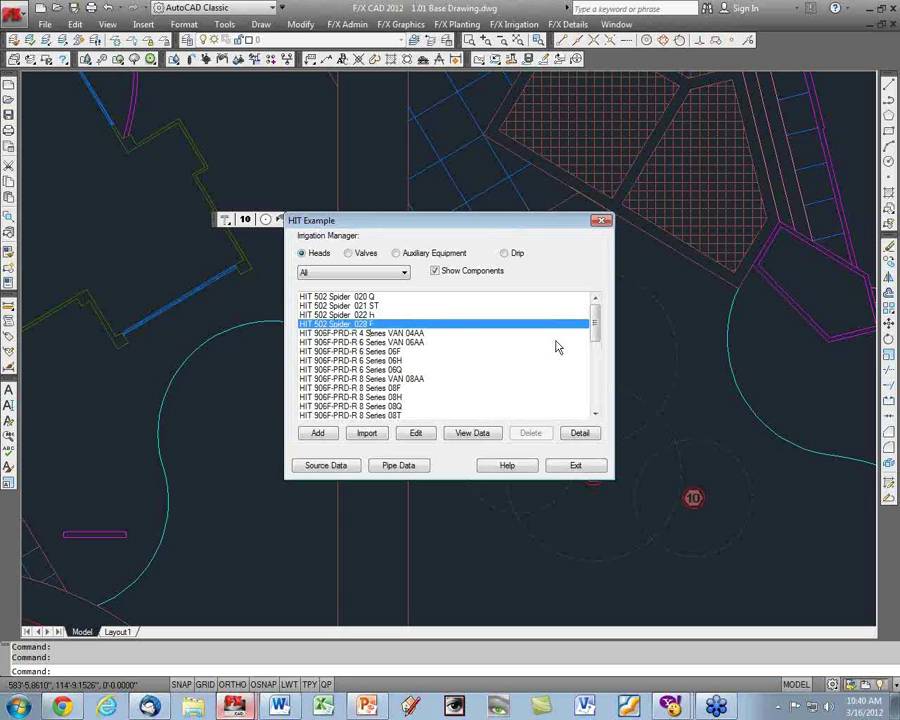
Close the head list and add the HIT 510-050-P remote control valve with flow control and pressure regulation to the project.
{"action": "left_click", "coordinate": [592, 468]}
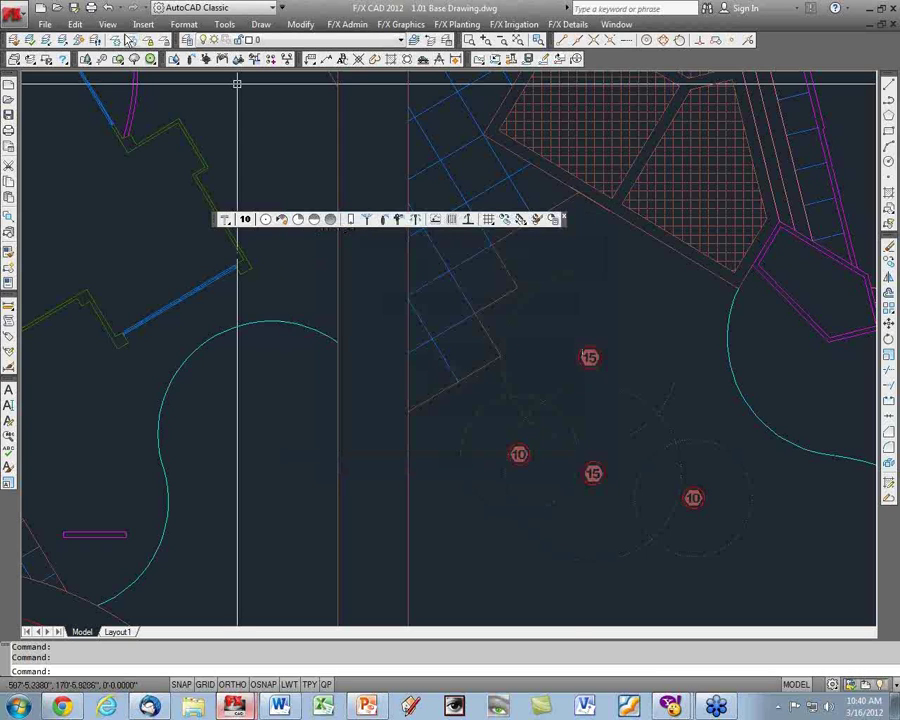
{"action": "key", "text": "Return"}
{"action": "left_click", "coordinate": [322, 434]}
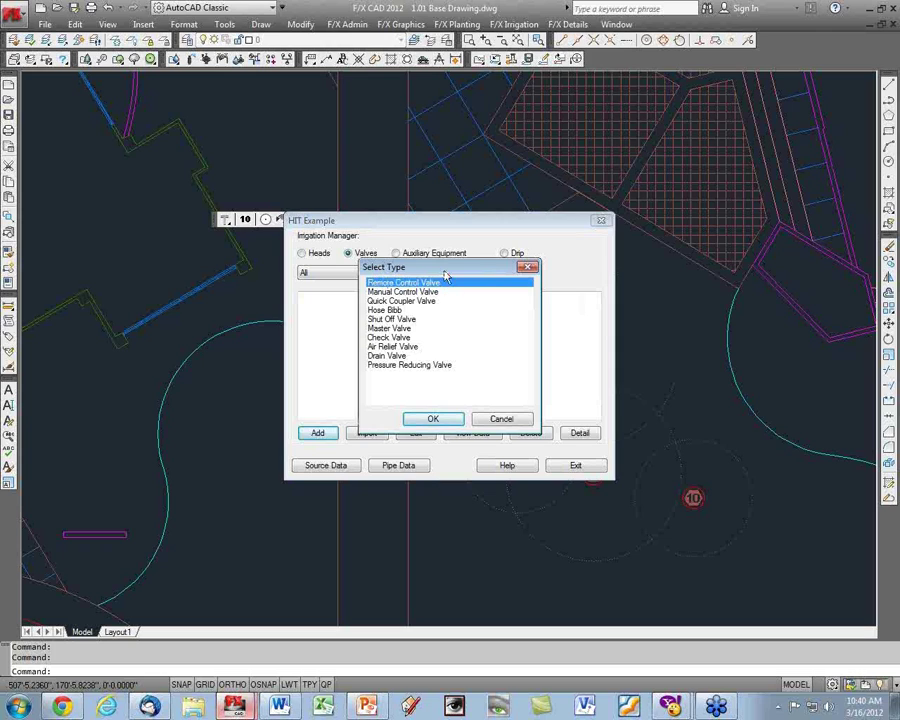
{"action": "left_click", "coordinate": [447, 422]}
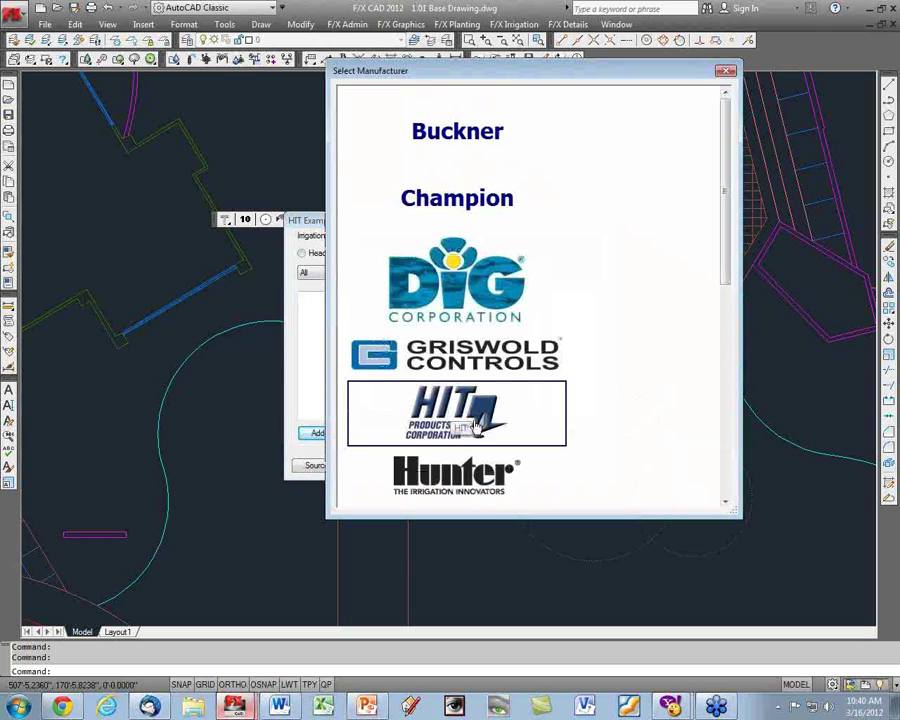
{"action": "left_click", "coordinate": [457, 425]}
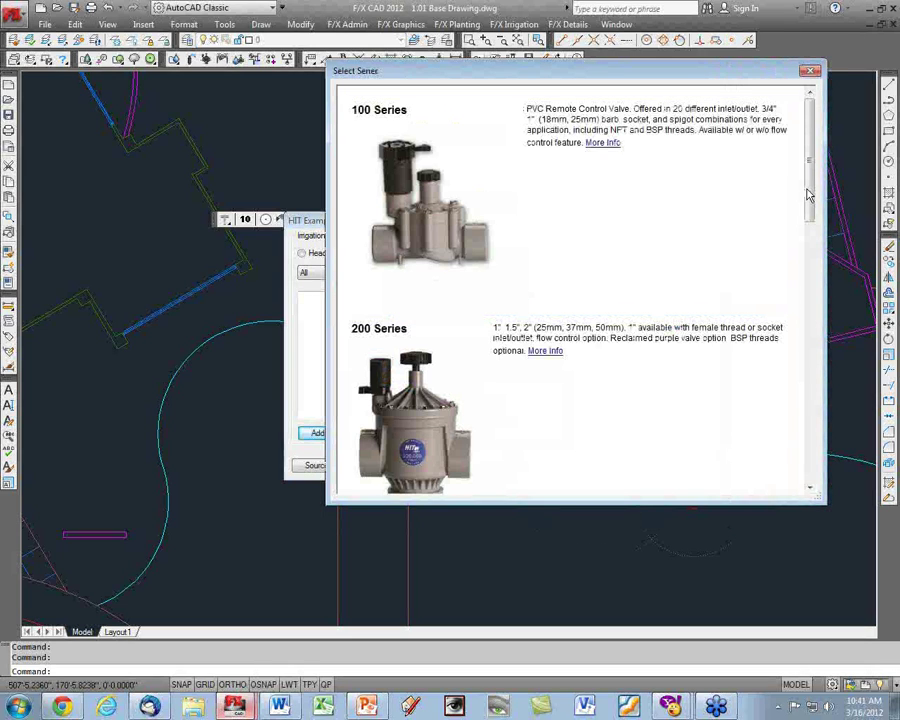
{"action": "left_click_drag", "start_coordinate": [808, 195], "coordinate": [814, 352]}
{"action": "left_click", "coordinate": [563, 262]}
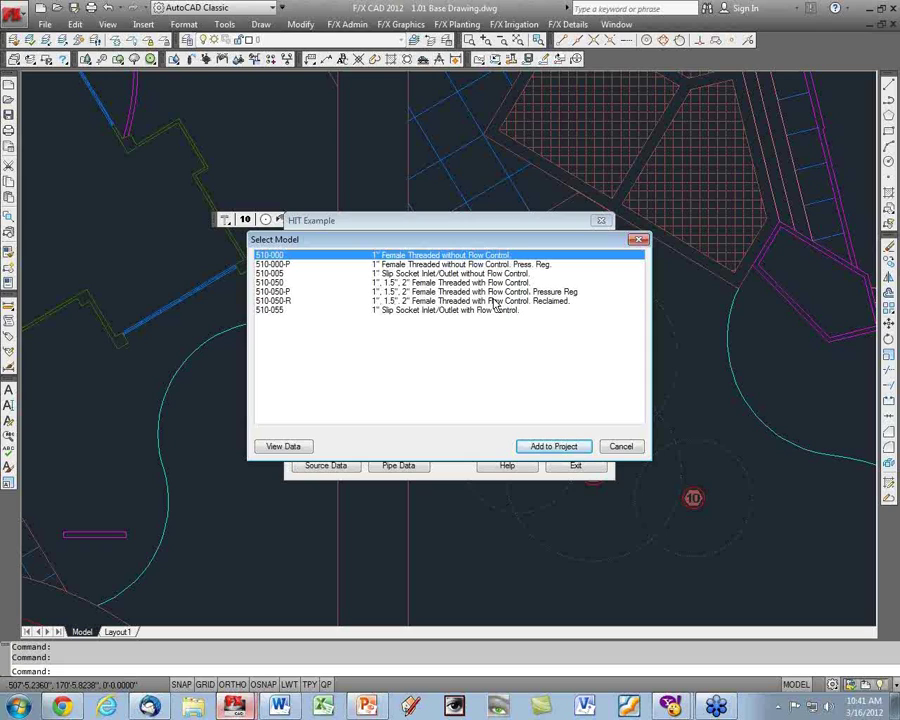
{"action": "left_click", "coordinate": [408, 292]}
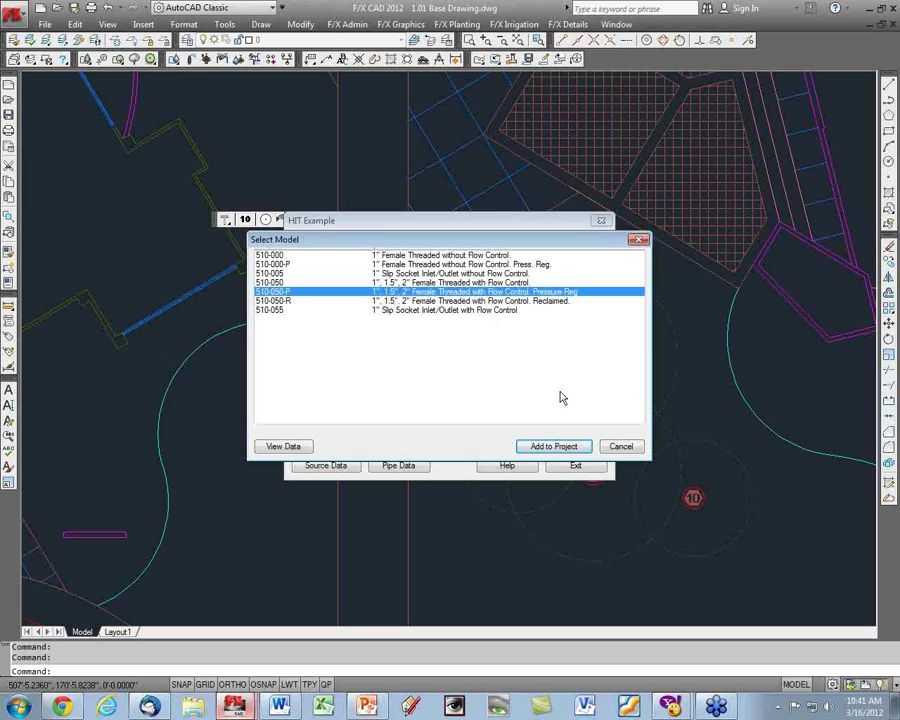
{"action": "left_click", "coordinate": [555, 445]}
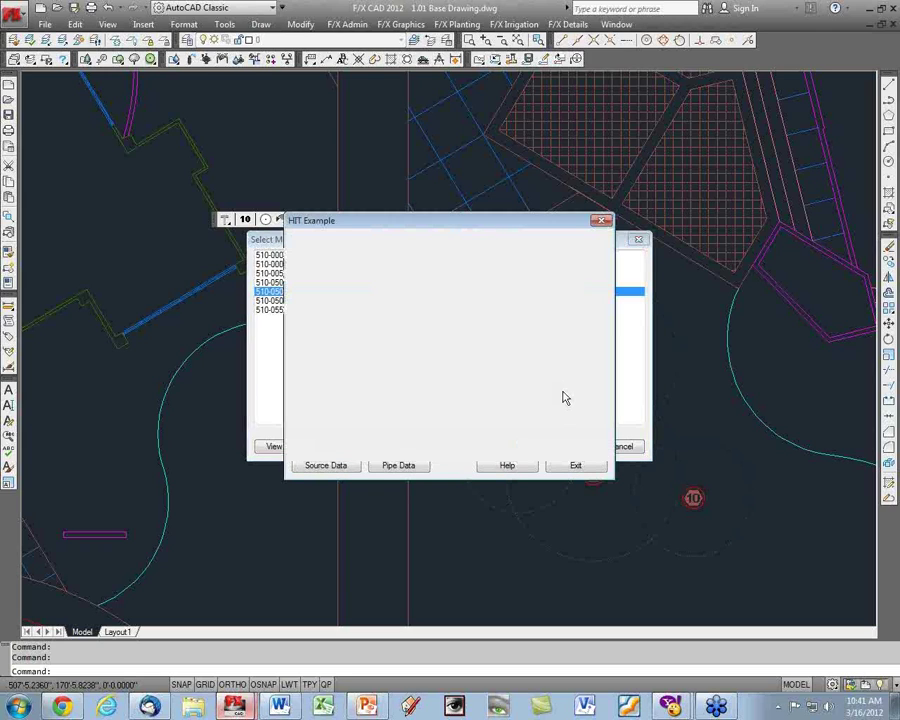
Show the 510-050-P valve's size components, then check the model and sizes offered for valve placement without placing one.
{"action": "left_click", "coordinate": [448, 273]}
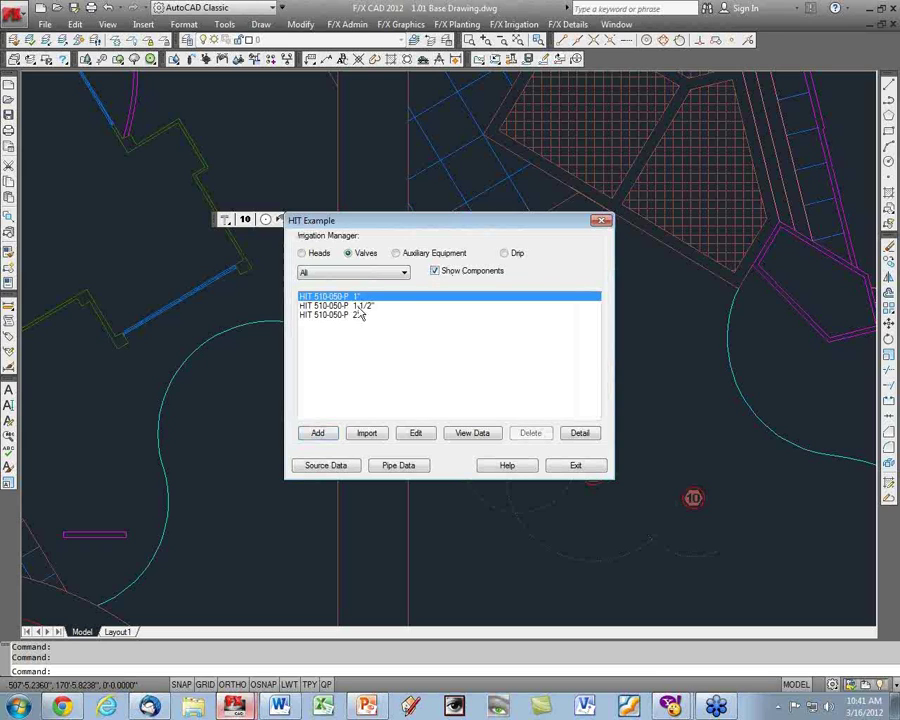
{"action": "left_click", "coordinate": [575, 468]}
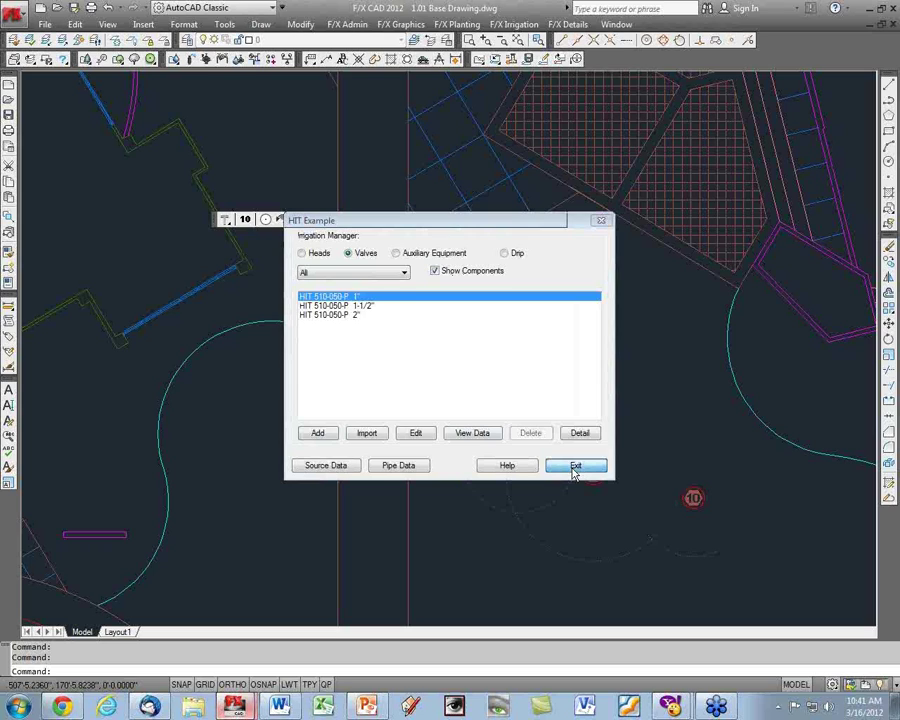
{"action": "left_click", "coordinate": [575, 466]}
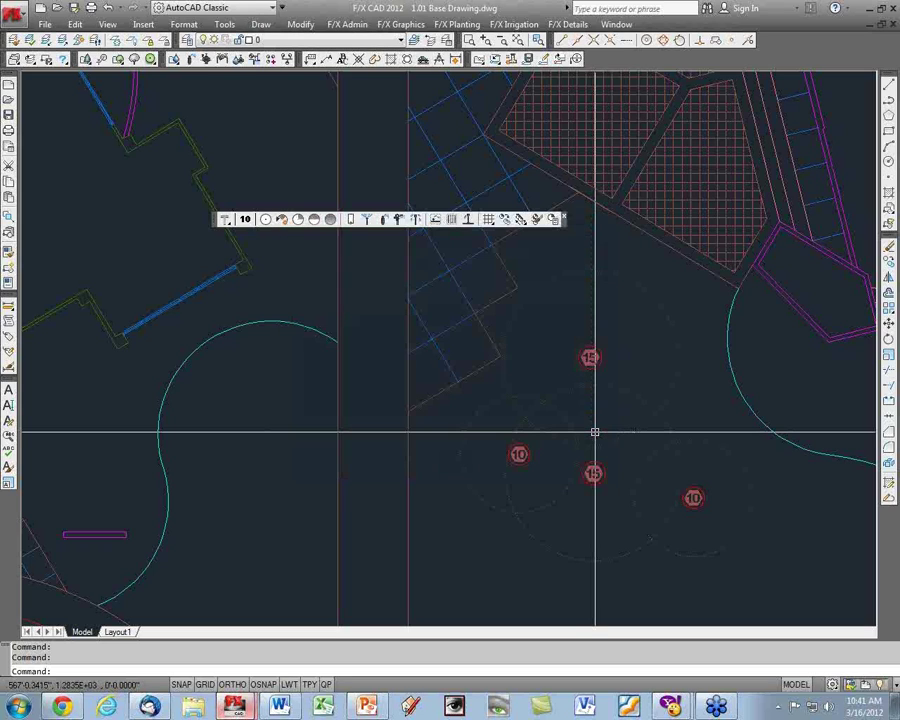
{"action": "left_click", "coordinate": [213, 58]}
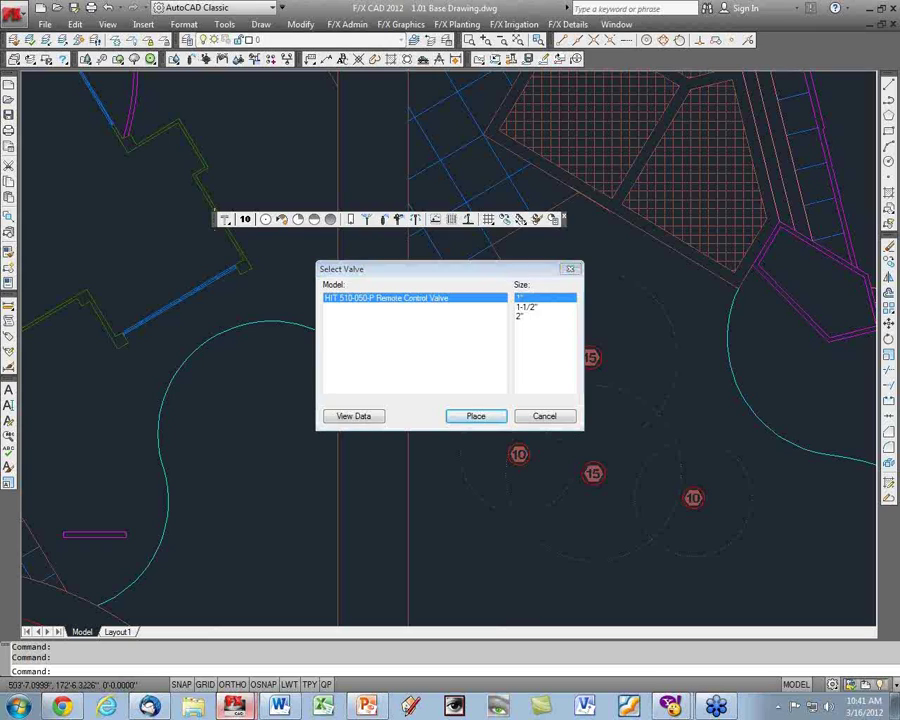
{"action": "left_click", "coordinate": [570, 270]}
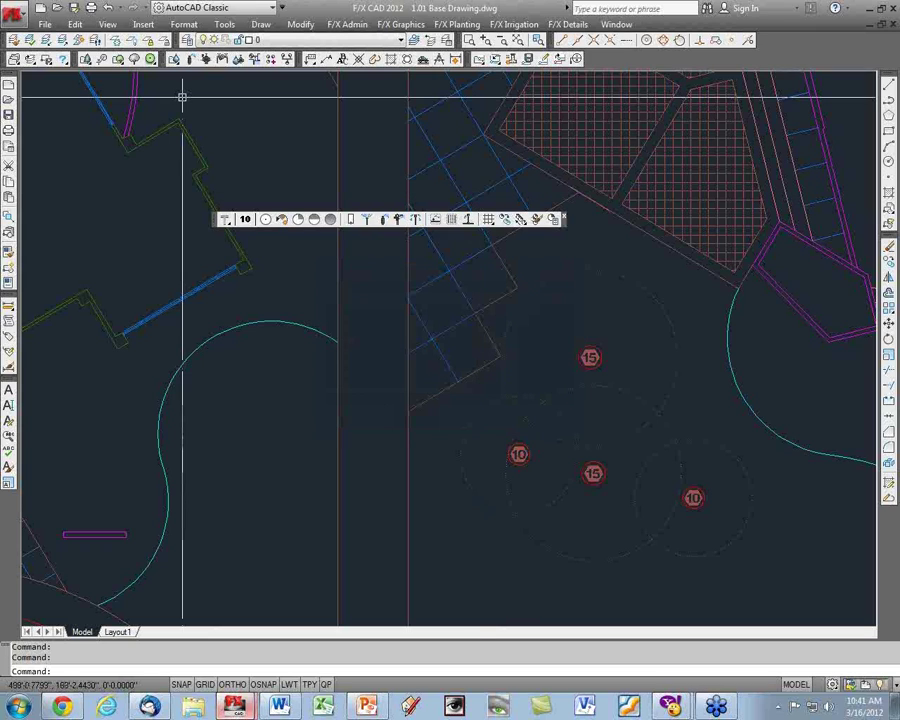
Review the models in HIT's PVC Ball Valves series for shut-off valves, leaving without adding one.
{"action": "left_click", "coordinate": [366, 219]}
{"action": "left_click", "coordinate": [348, 253]}
{"action": "left_click", "coordinate": [317, 432]}
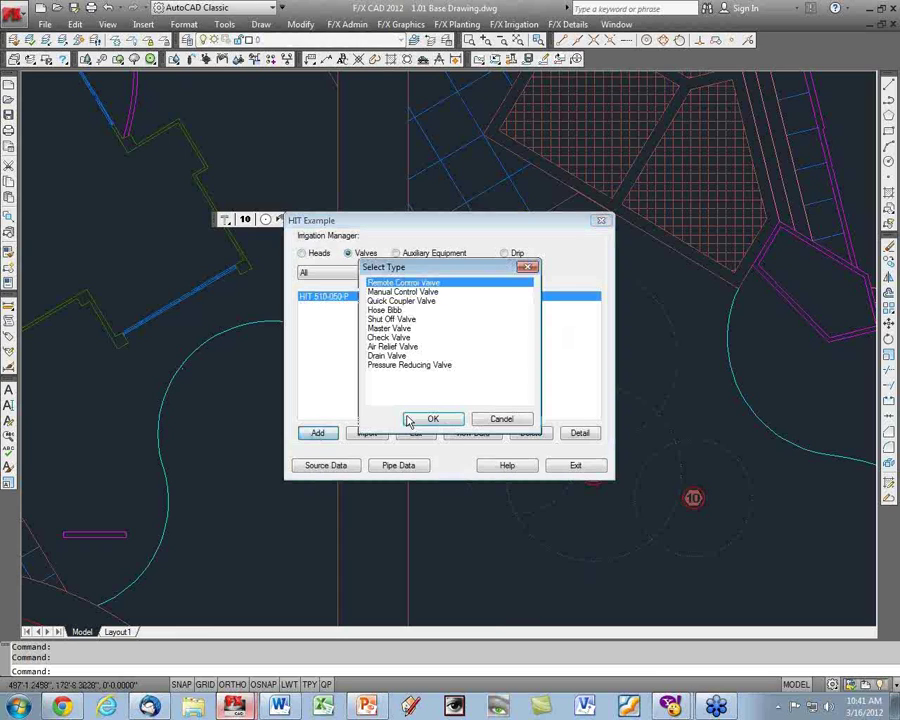
{"action": "left_click", "coordinate": [392, 319]}
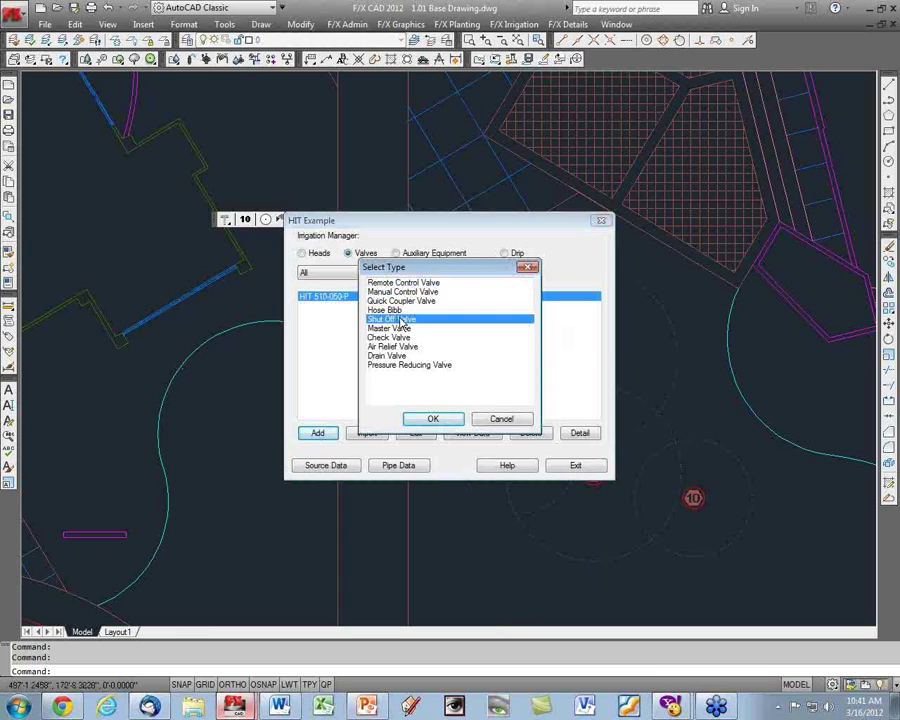
{"action": "left_click", "coordinate": [434, 419]}
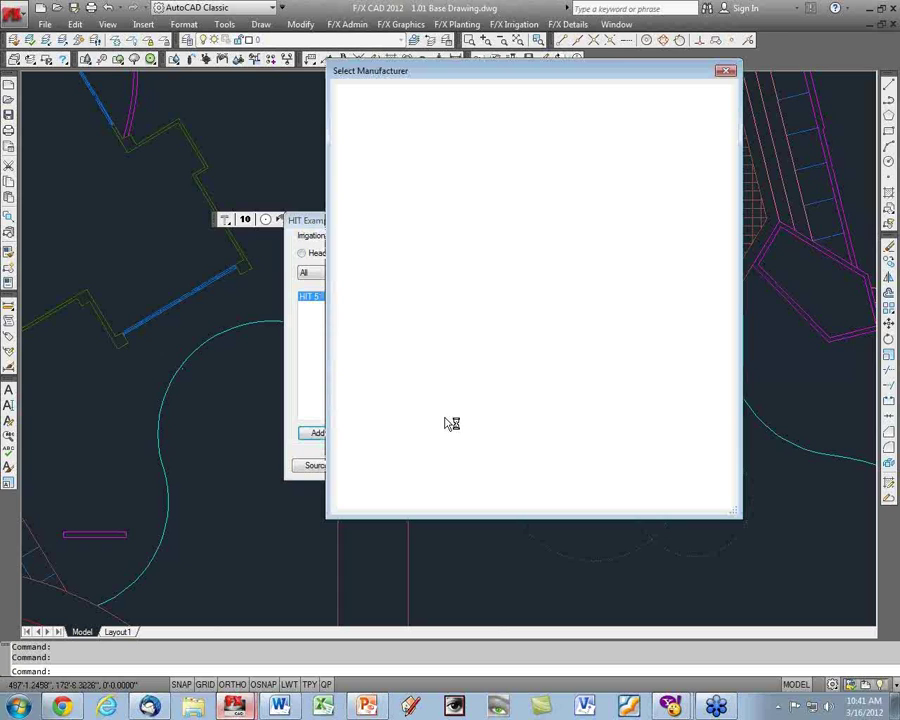
{"action": "left_click", "coordinate": [466, 303]}
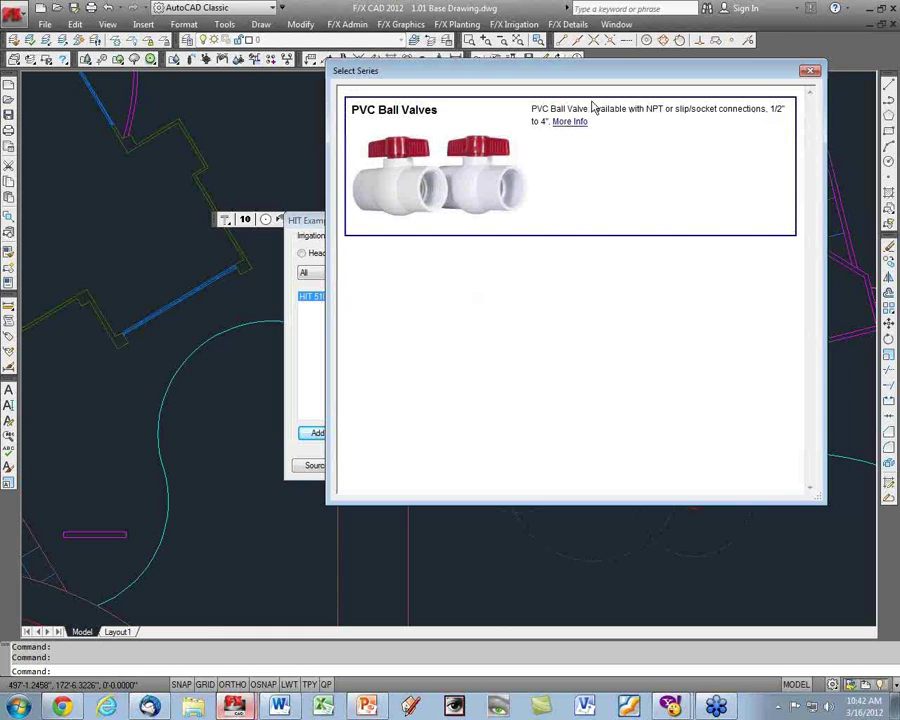
{"action": "left_click", "coordinate": [655, 113]}
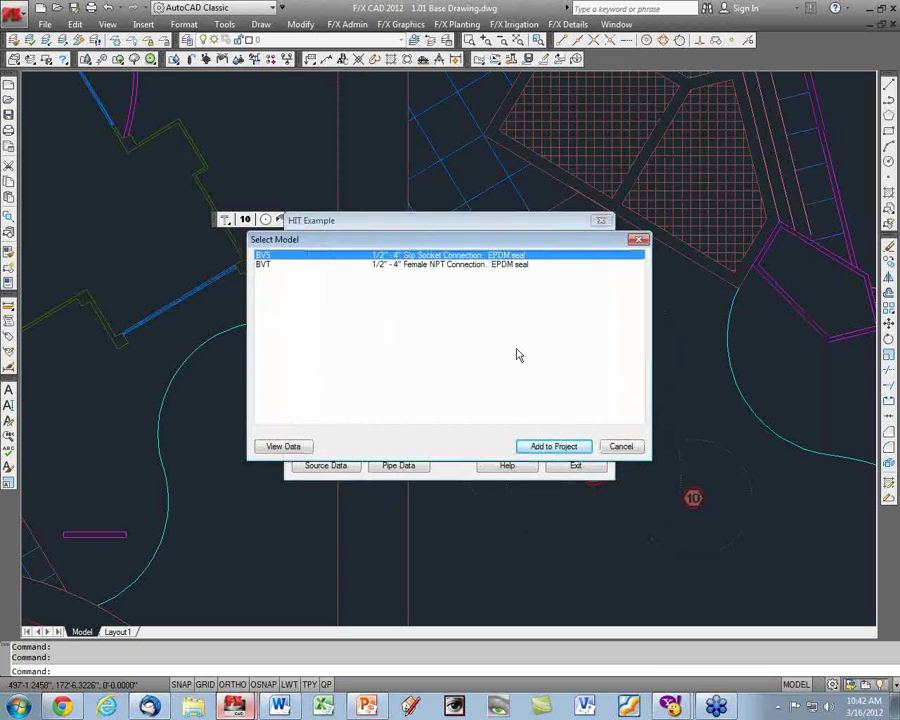
{"action": "left_click", "coordinate": [621, 446]}
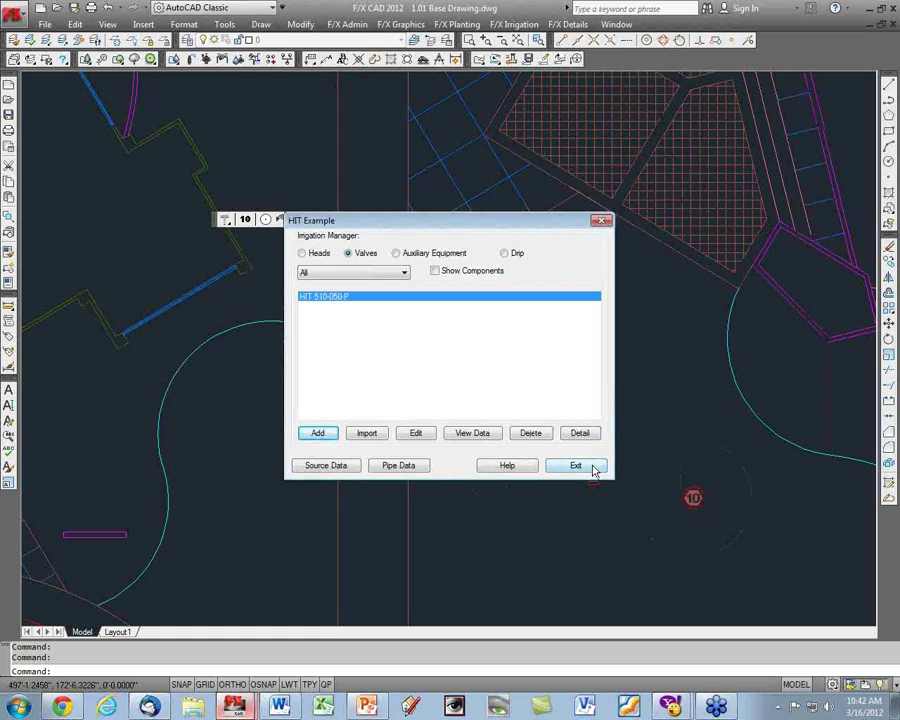
{"action": "left_click", "coordinate": [576, 466]}
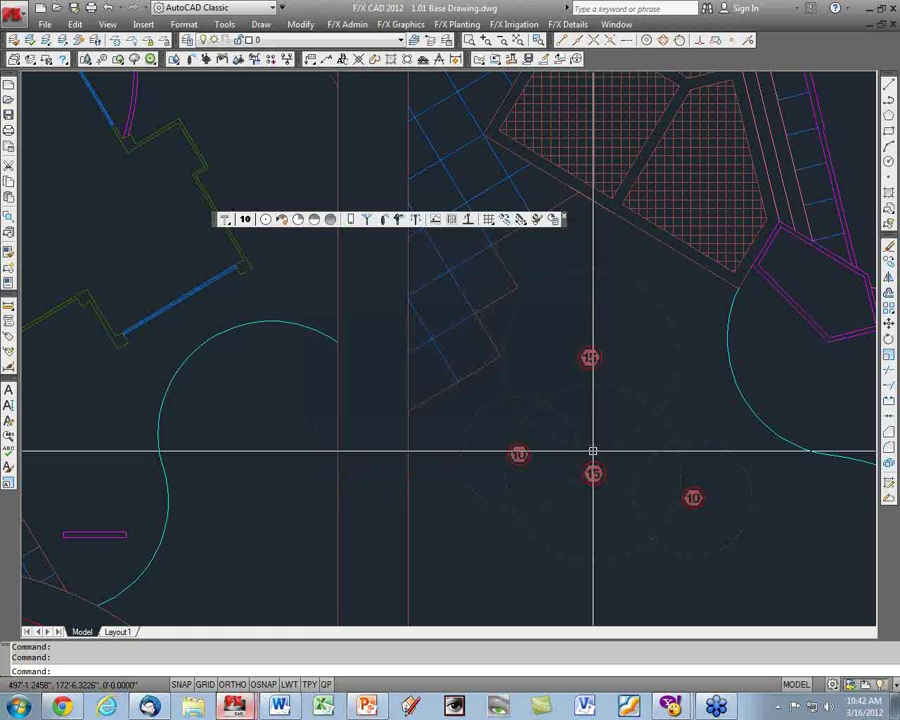
Add the HIT LP-128-PED controller with stainless steel pedestal from the Logic PLUS Two-Wire series to the auxiliary equipment.
{"action": "left_click", "coordinate": [254, 58]}
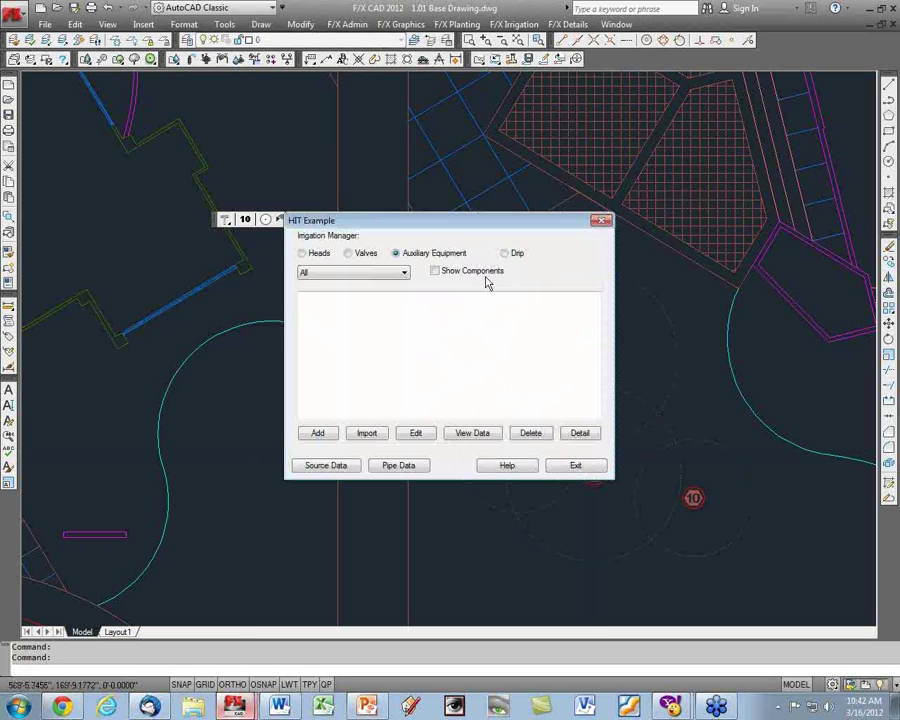
{"action": "left_click", "coordinate": [317, 432]}
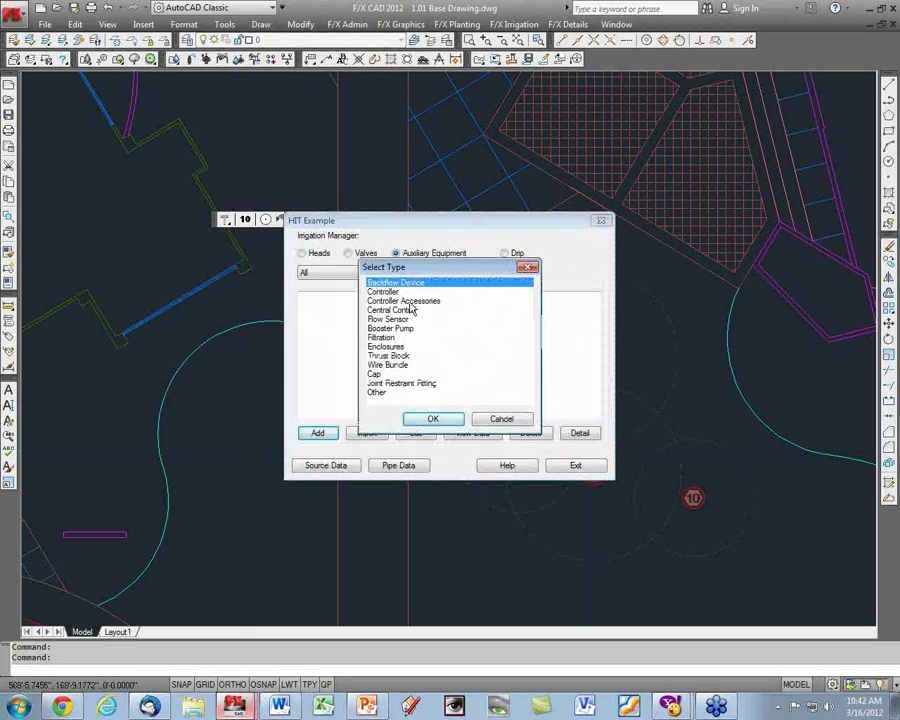
{"action": "key", "text": "Down"}
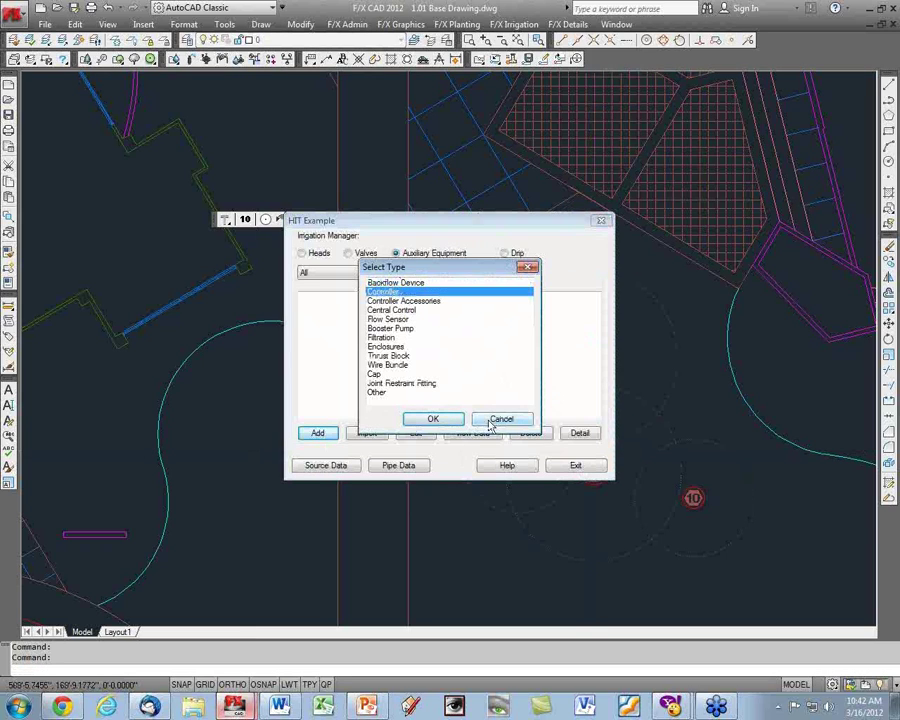
{"action": "left_click", "coordinate": [434, 420]}
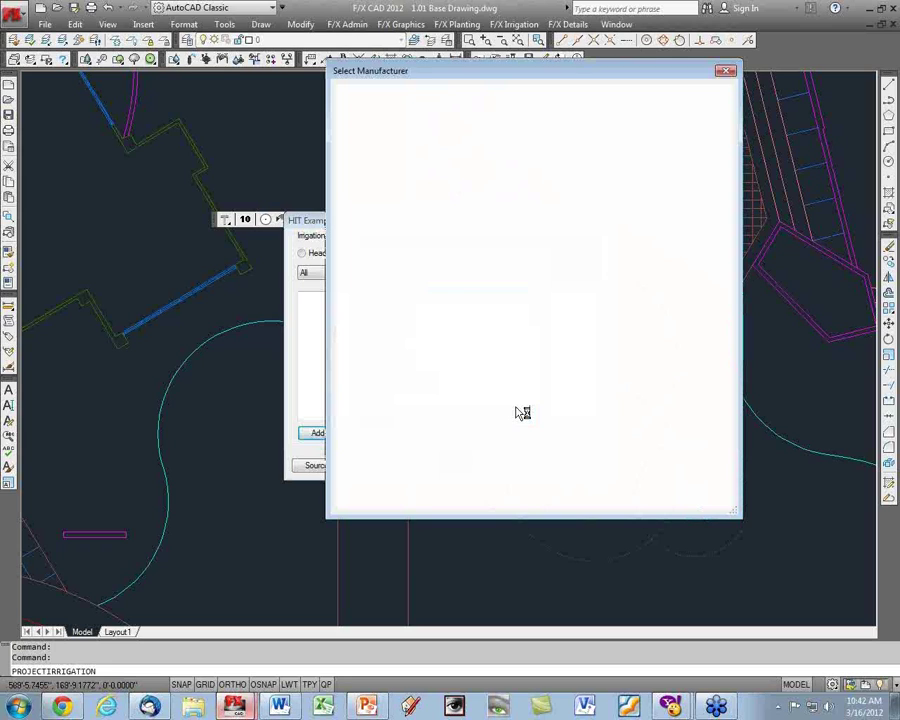
{"action": "left_click", "coordinate": [428, 305]}
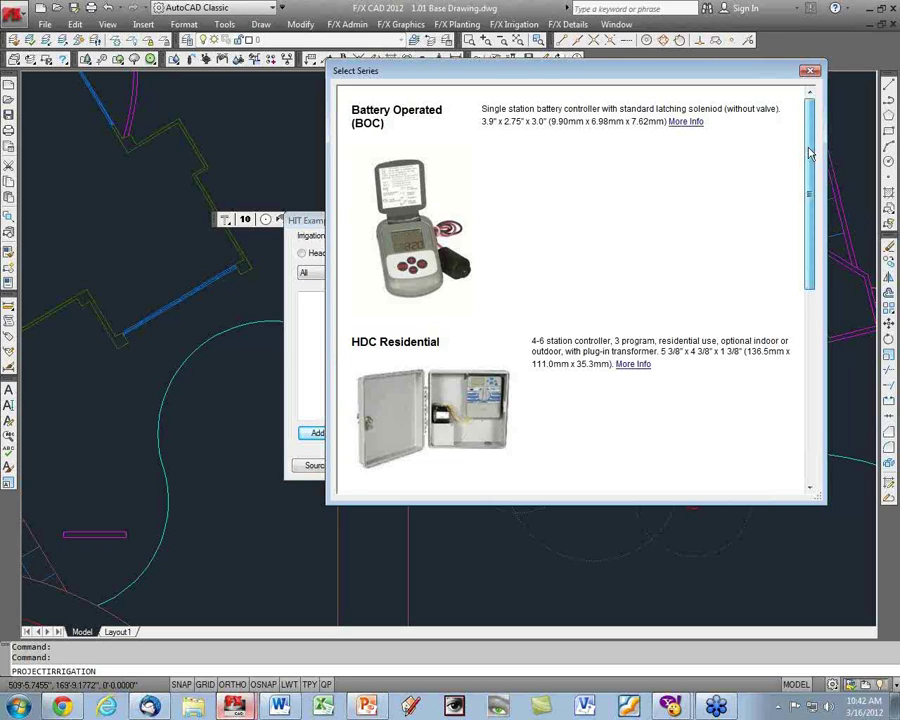
{"action": "left_click_drag", "start_coordinate": [810, 152], "coordinate": [813, 248]}
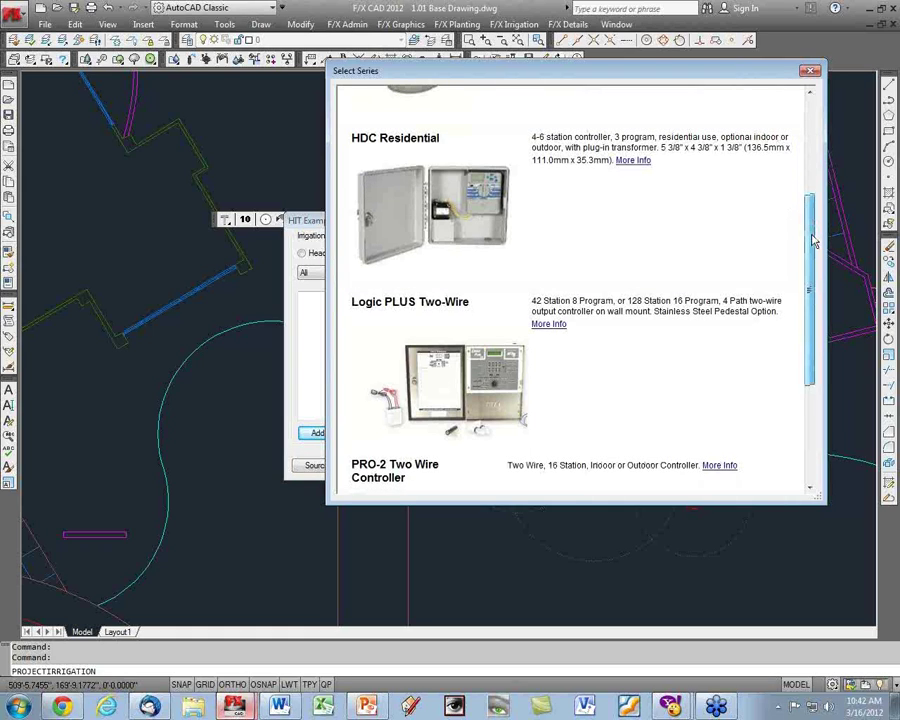
{"action": "left_click_drag", "start_coordinate": [814, 240], "coordinate": [812, 334]}
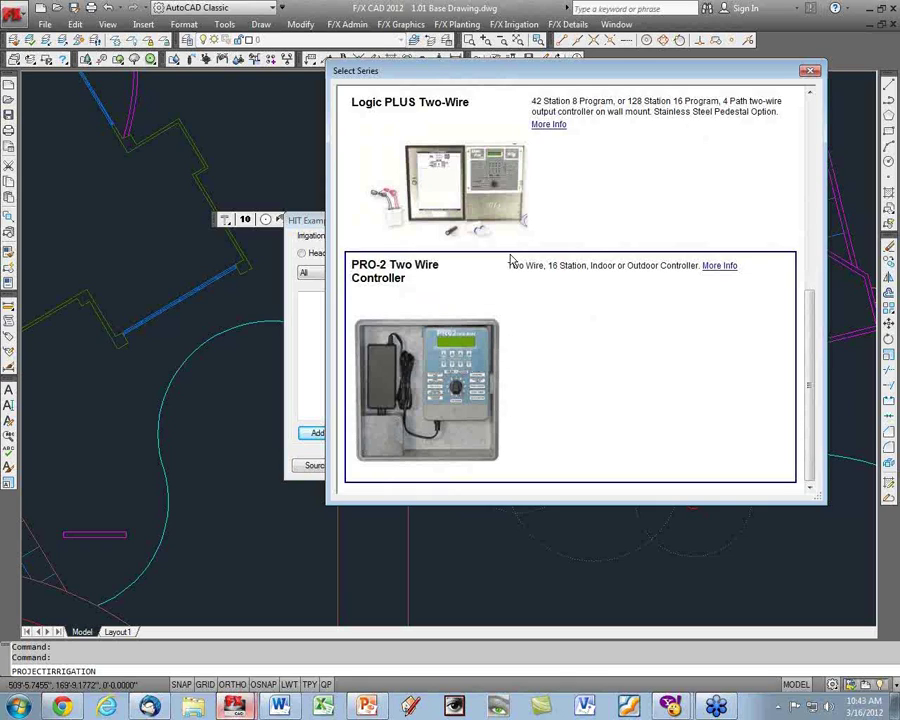
{"action": "left_click", "coordinate": [477, 163]}
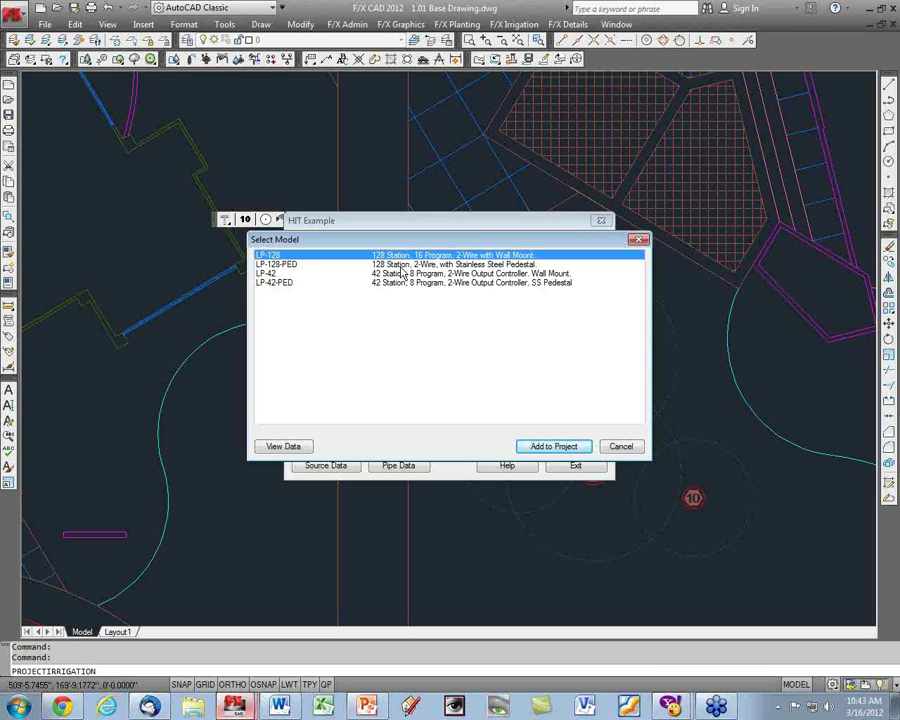
{"action": "left_click", "coordinate": [463, 265]}
{"action": "left_click", "coordinate": [560, 447]}
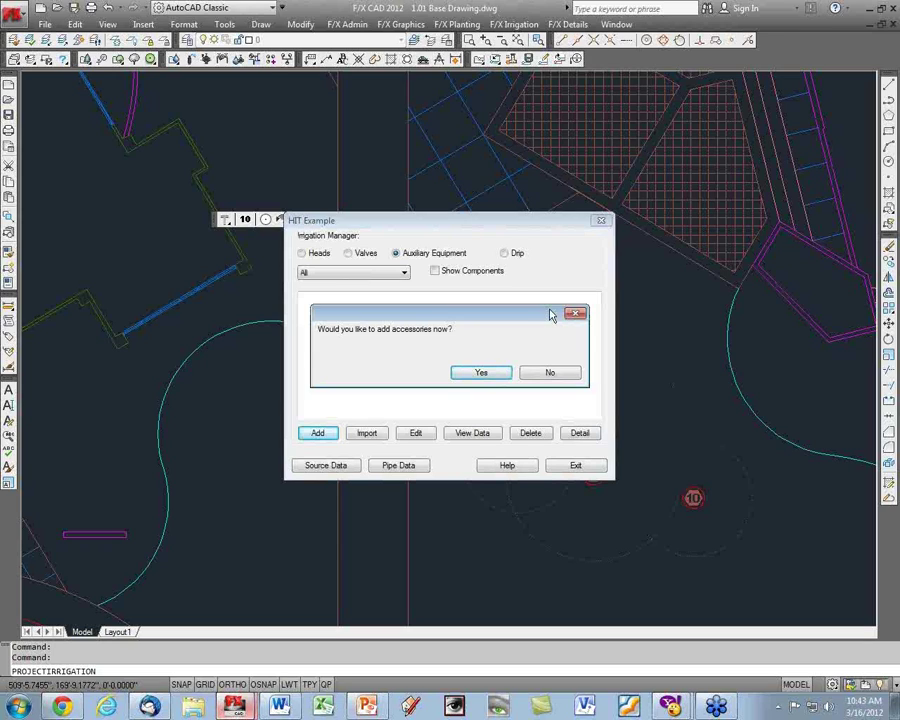
Choose to include controller accessories and add the LP-RP model from the LP Programmable Receiver series.
{"action": "left_click", "coordinate": [482, 373]}
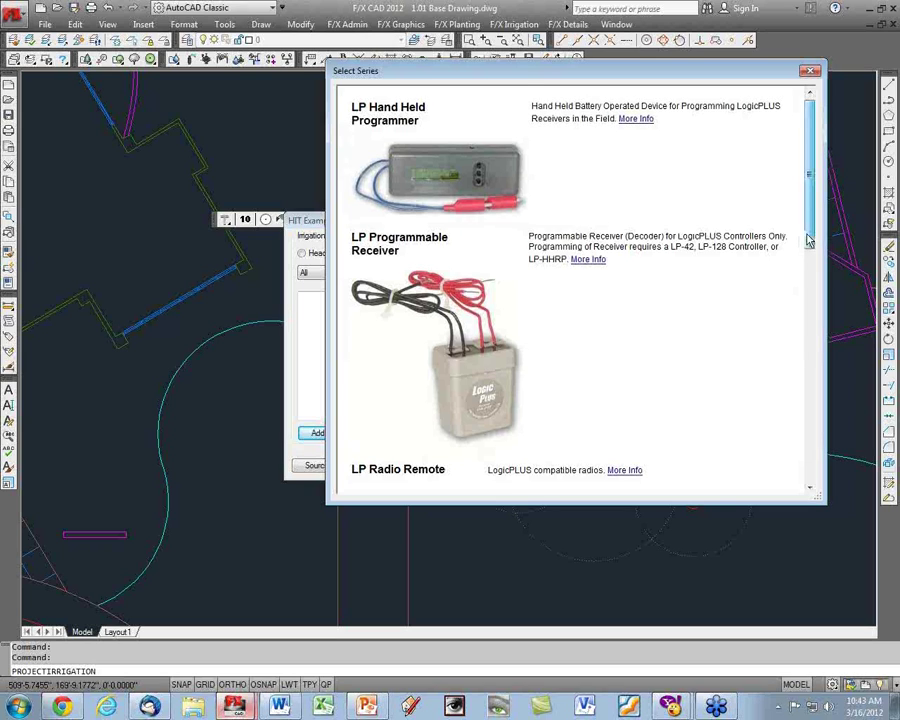
{"action": "left_click_drag", "start_coordinate": [812, 232], "coordinate": [843, 489]}
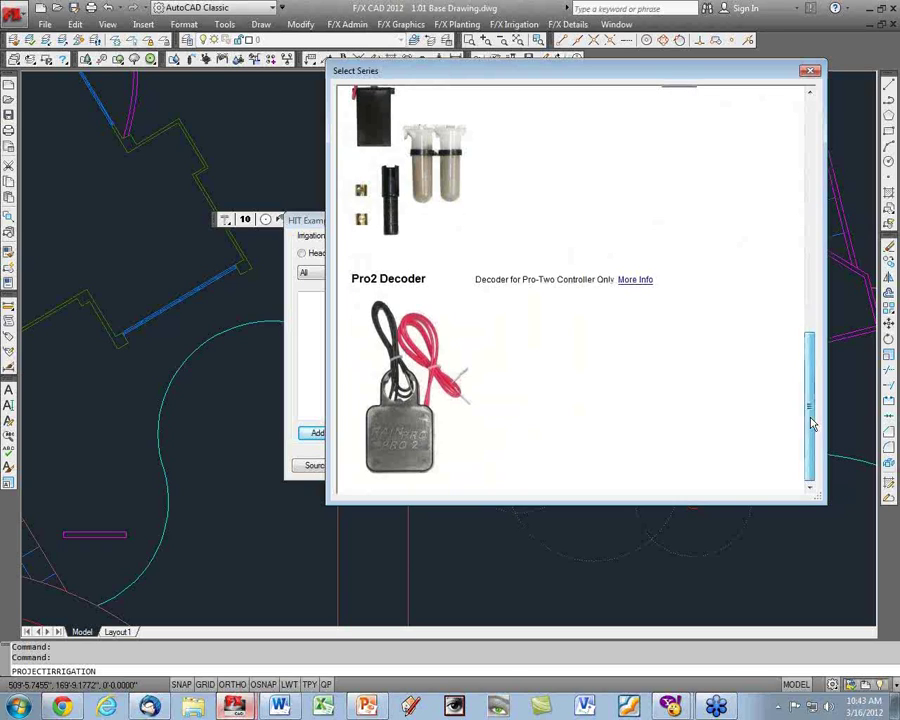
{"action": "left_click_drag", "start_coordinate": [812, 424], "coordinate": [816, 198]}
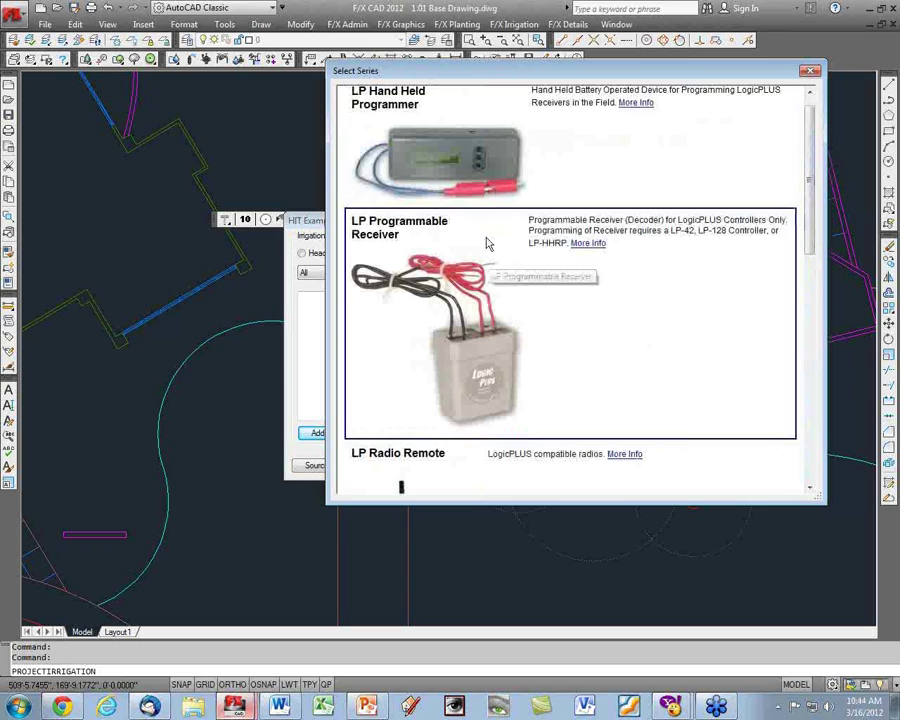
{"action": "left_click", "coordinate": [487, 243]}
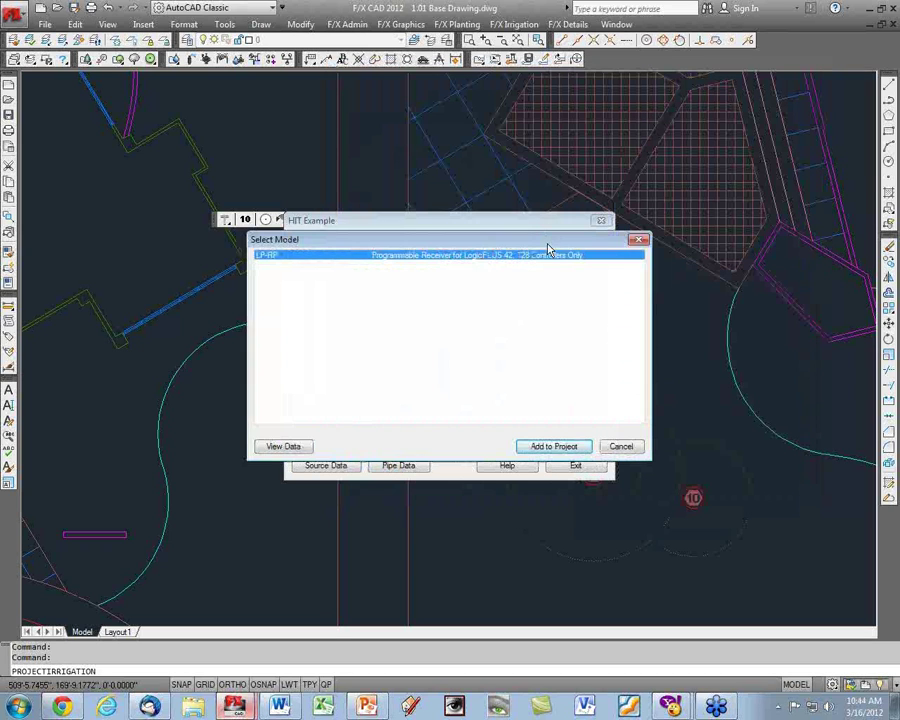
{"action": "left_click", "coordinate": [543, 450]}
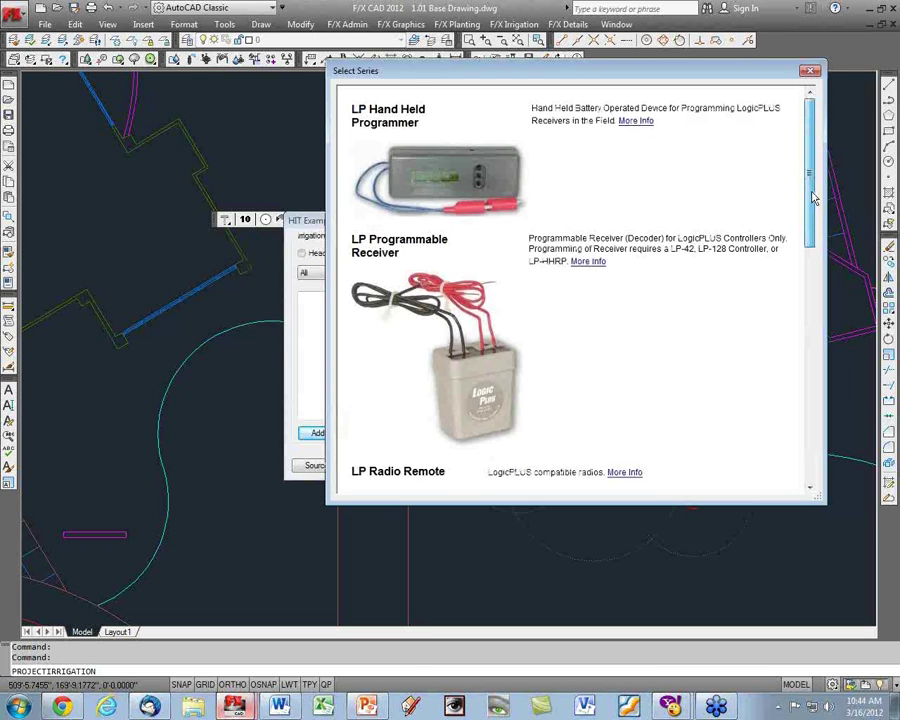
Review HIT's remaining controller accessory series, including LP Radio Remote and LP Surge Protection, and leave without adding another.
{"action": "left_click_drag", "start_coordinate": [813, 197], "coordinate": [818, 287]}
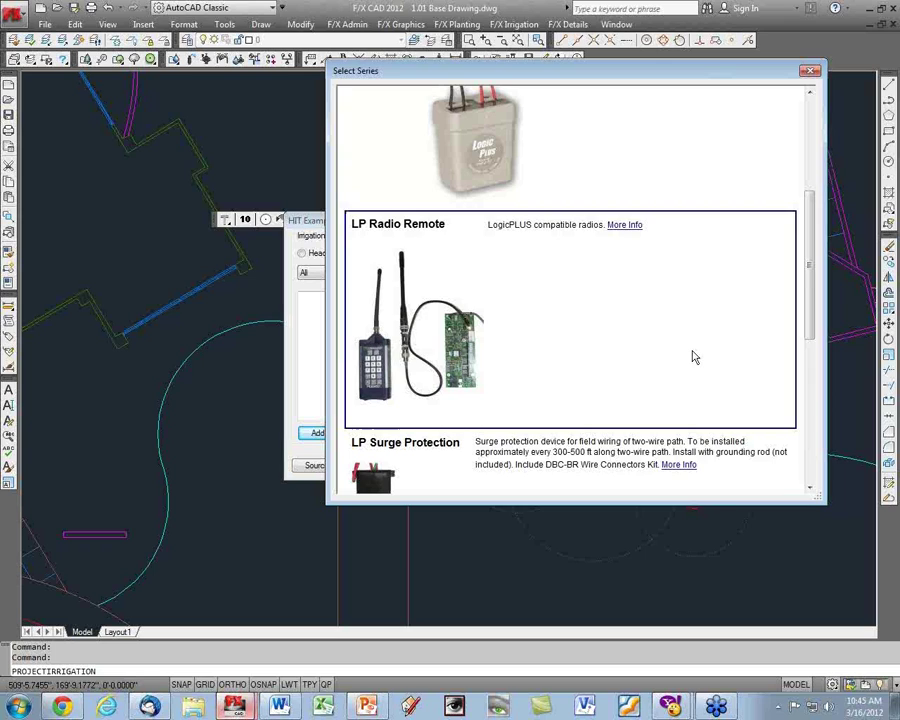
{"action": "scroll", "coordinate": [658, 356], "scroll_direction": "down", "scroll_amount": 1}
{"action": "scroll", "coordinate": [658, 356], "scroll_direction": "down", "scroll_amount": 3}
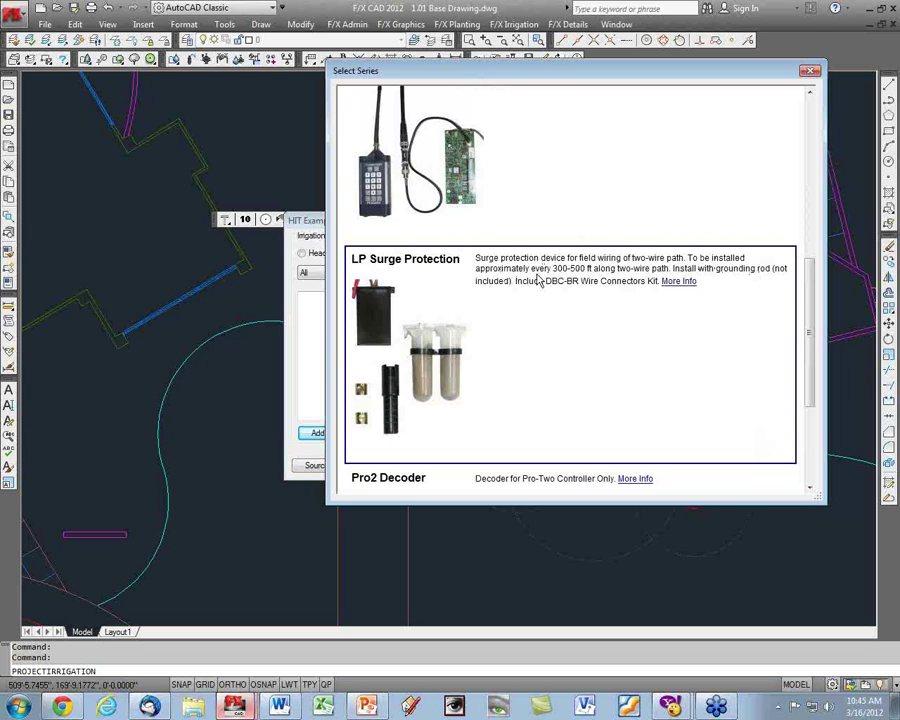
{"action": "left_click", "coordinate": [594, 287]}
{"action": "left_click", "coordinate": [540, 444]}
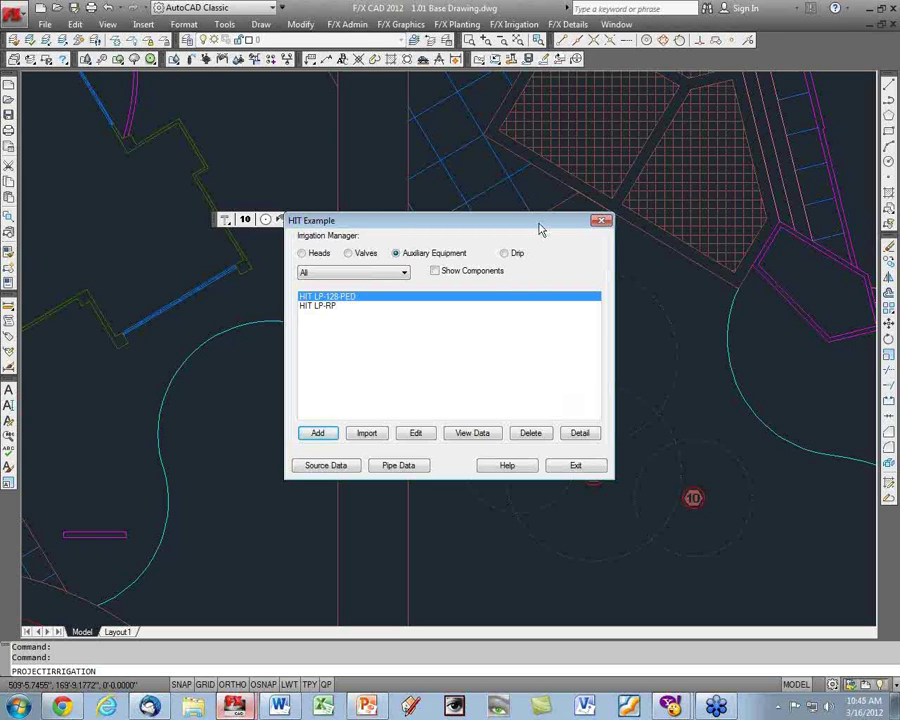
{"action": "left_click_drag", "start_coordinate": [539, 222], "coordinate": [684, 172]}
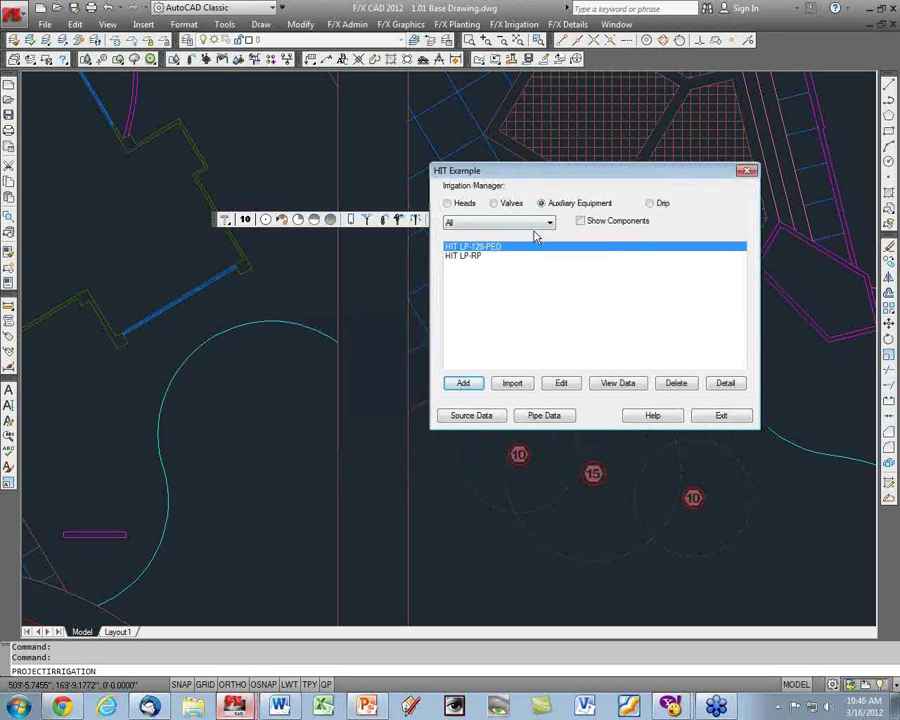
{"action": "left_click", "coordinate": [729, 416]}
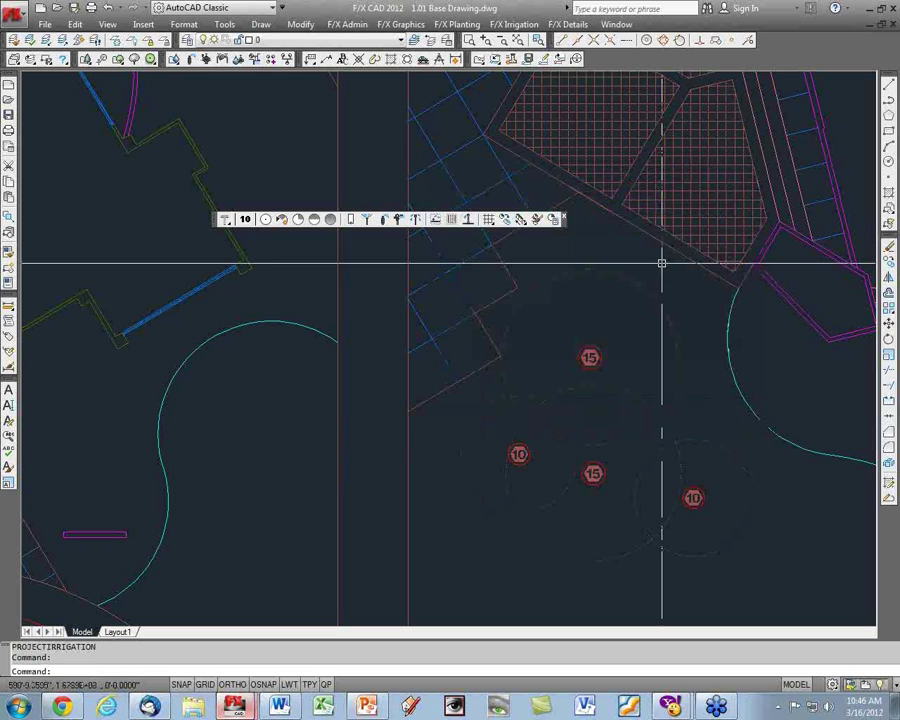
Place the HIT LP-128-PED controller beside the curved drive, up the plan from the paved plaza, with identifier C.
{"action": "middle_click_drag", "start_coordinate": [661, 263], "coordinate": [456, 191]}
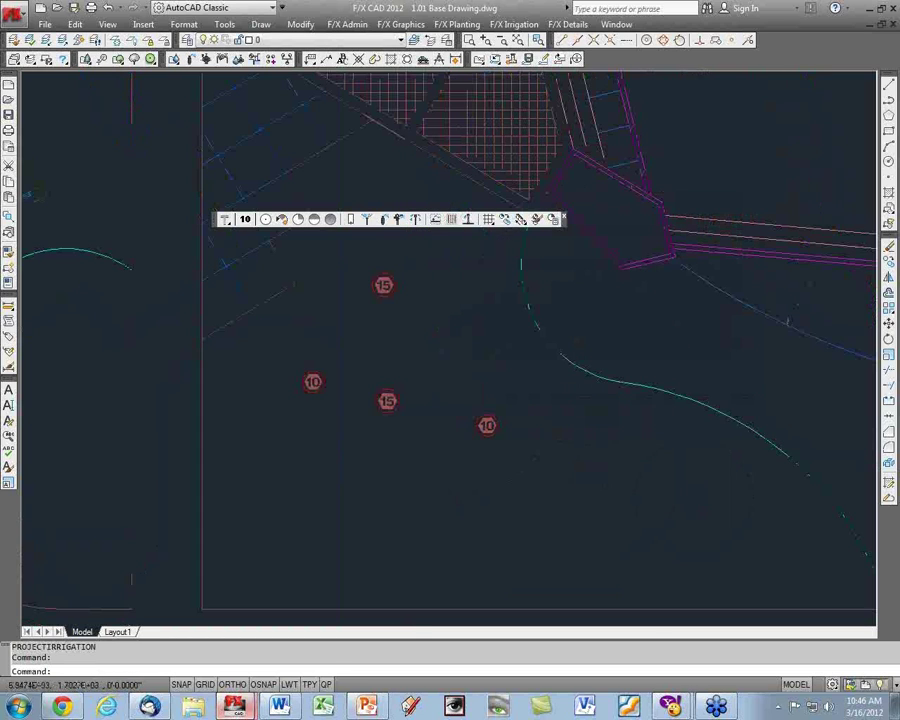
{"action": "left_click", "coordinate": [207, 58]}
{"action": "left_click", "coordinate": [458, 418]}
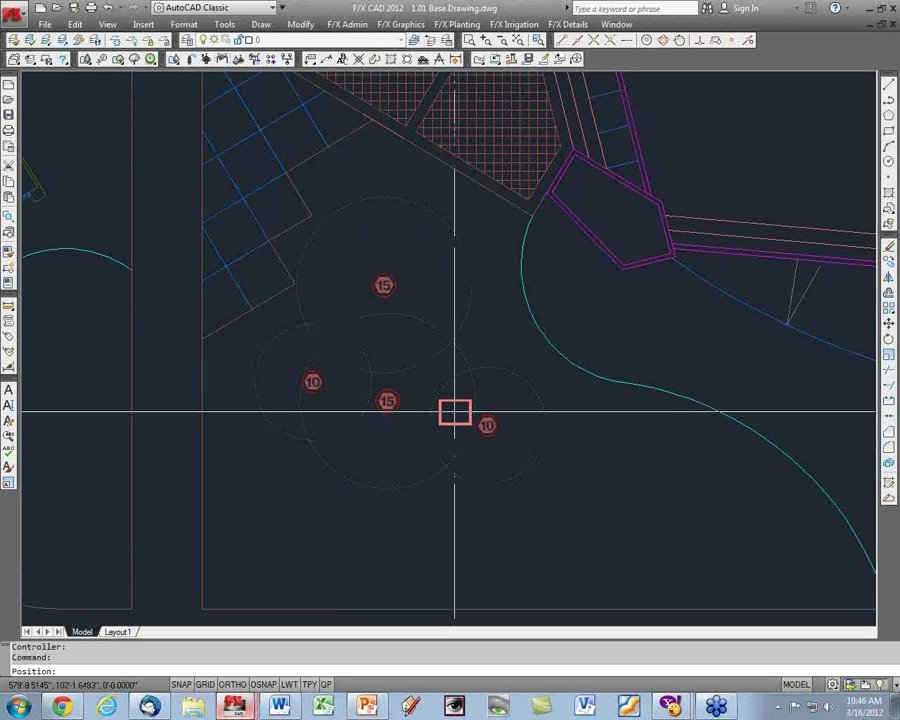
{"action": "scroll", "coordinate": [389, 456], "scroll_direction": "down", "scroll_amount": 2}
{"action": "scroll", "coordinate": [389, 456], "scroll_direction": "down", "scroll_amount": 2}
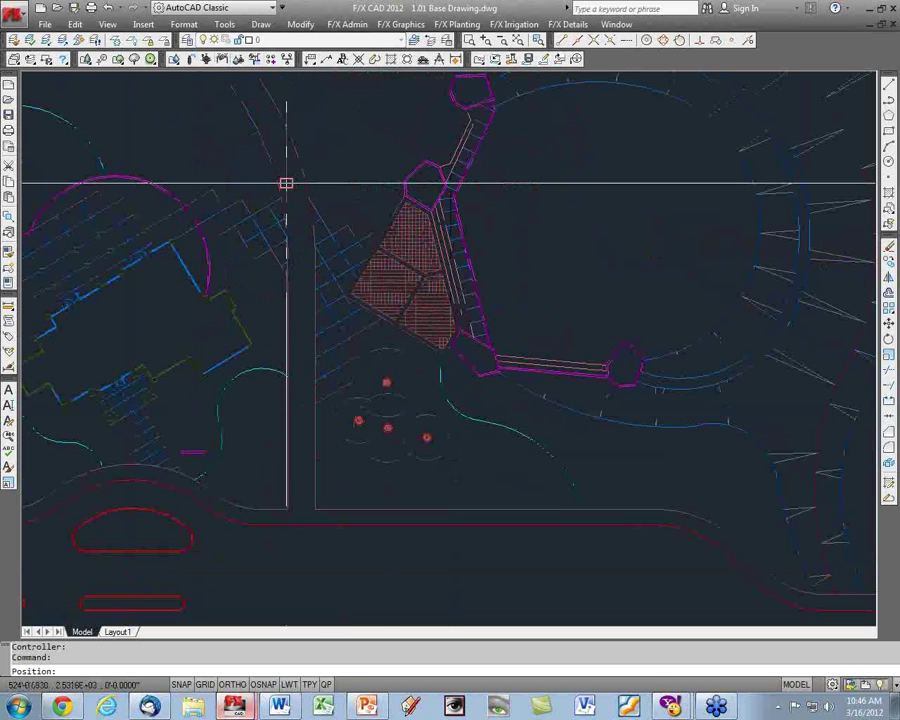
{"action": "left_click", "coordinate": [316, 160]}
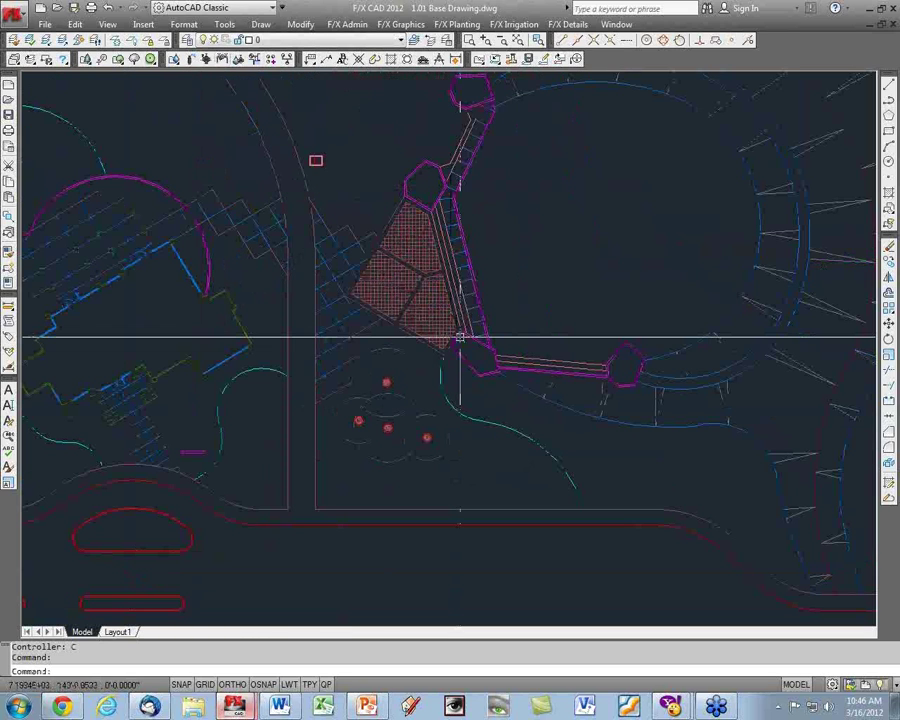
Check the equipment models offered for placement, then look at HIT's LP Programmable Receiver series under controller accessories without adding one.
{"action": "scroll", "coordinate": [371, 390], "scroll_direction": "up", "scroll_amount": 3}
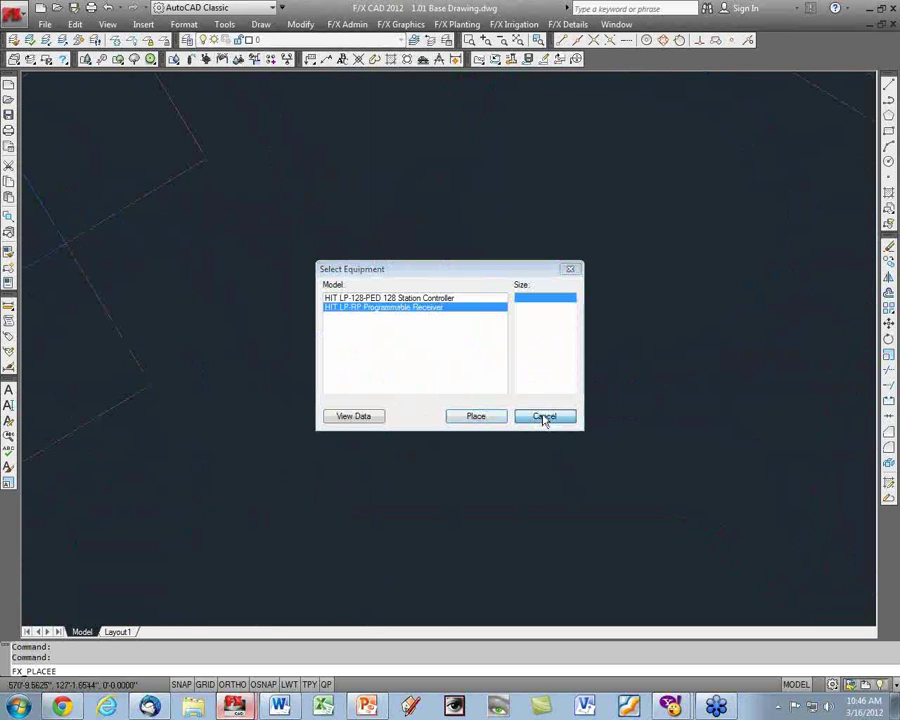
{"action": "left_click", "coordinate": [544, 418]}
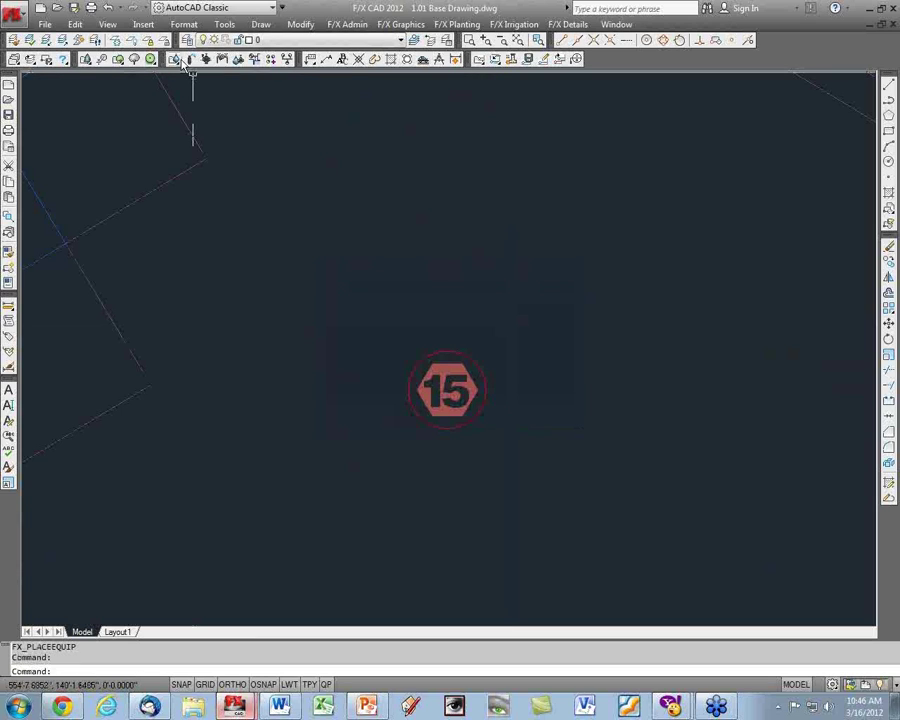
{"action": "left_click", "coordinate": [183, 62]}
{"action": "left_click", "coordinate": [316, 432]}
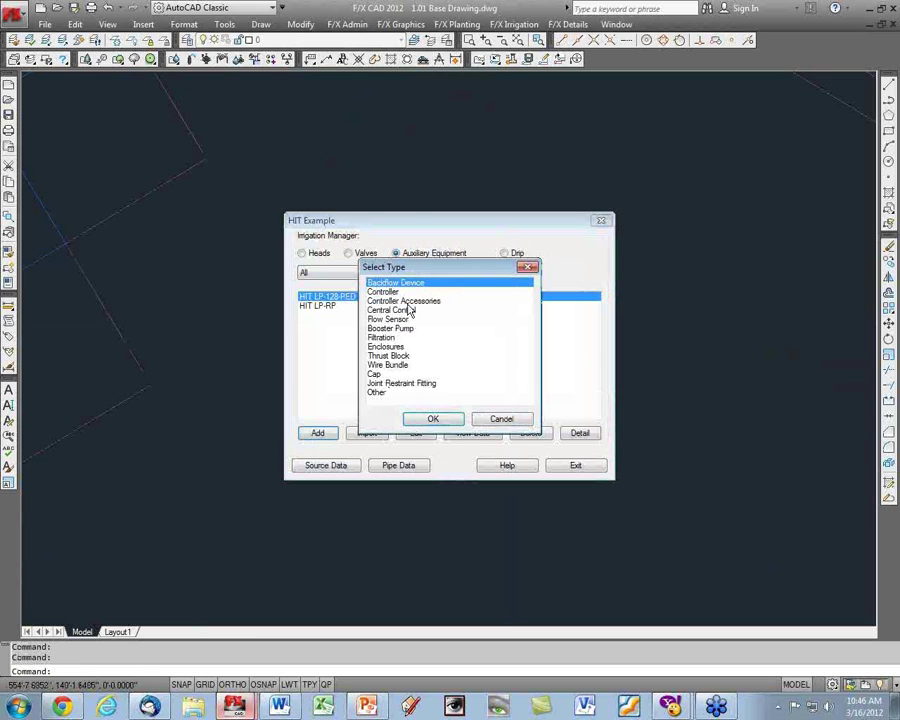
{"action": "left_click", "coordinate": [407, 301]}
{"action": "left_click", "coordinate": [430, 418]}
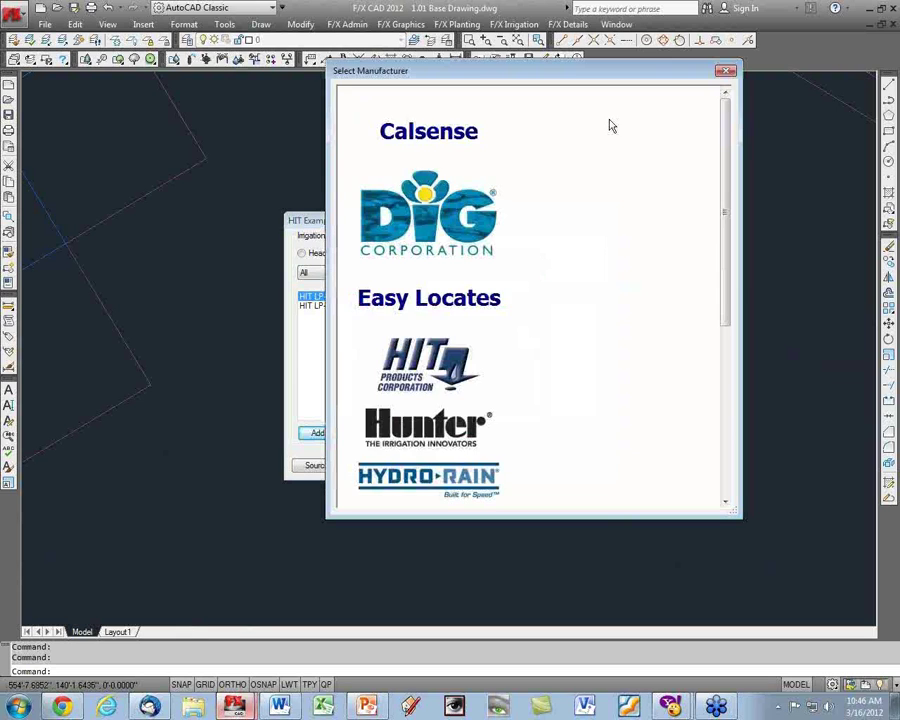
{"action": "left_click", "coordinate": [546, 205]}
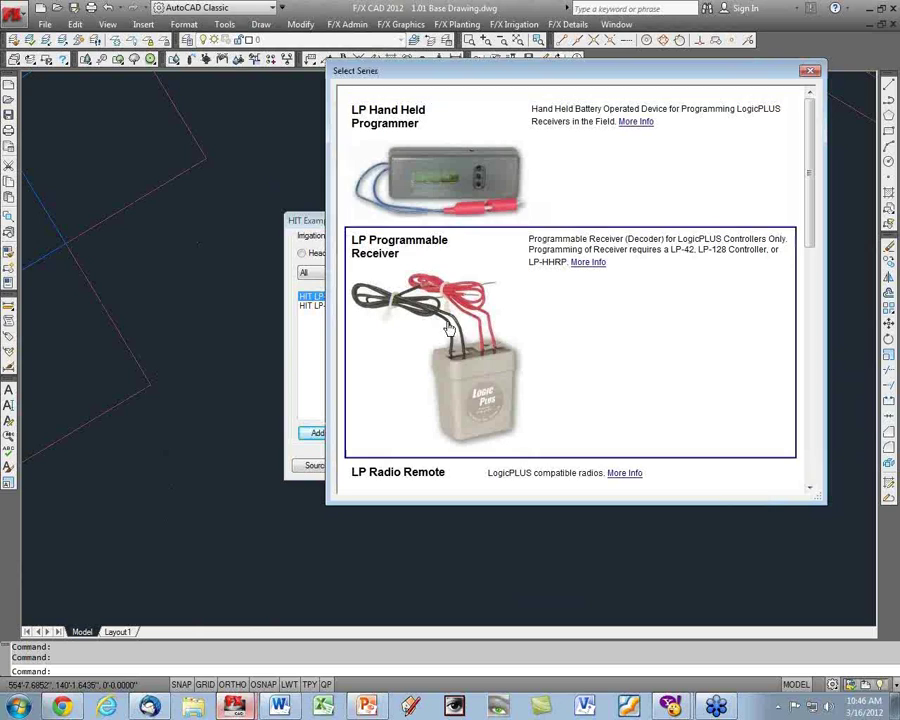
{"action": "left_click", "coordinate": [320, 341]}
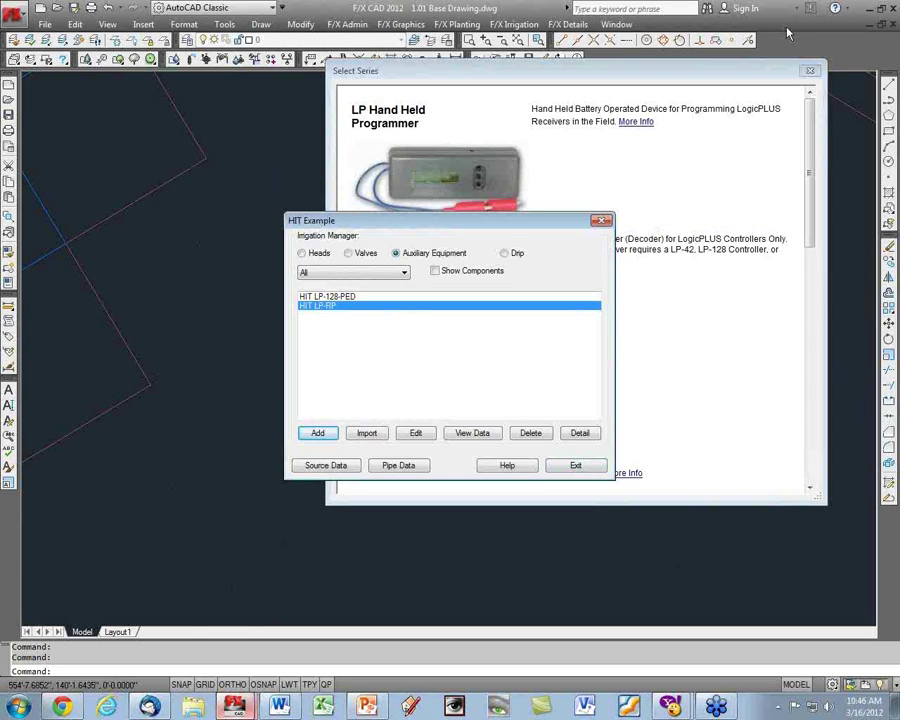
{"action": "left_click", "coordinate": [812, 73]}
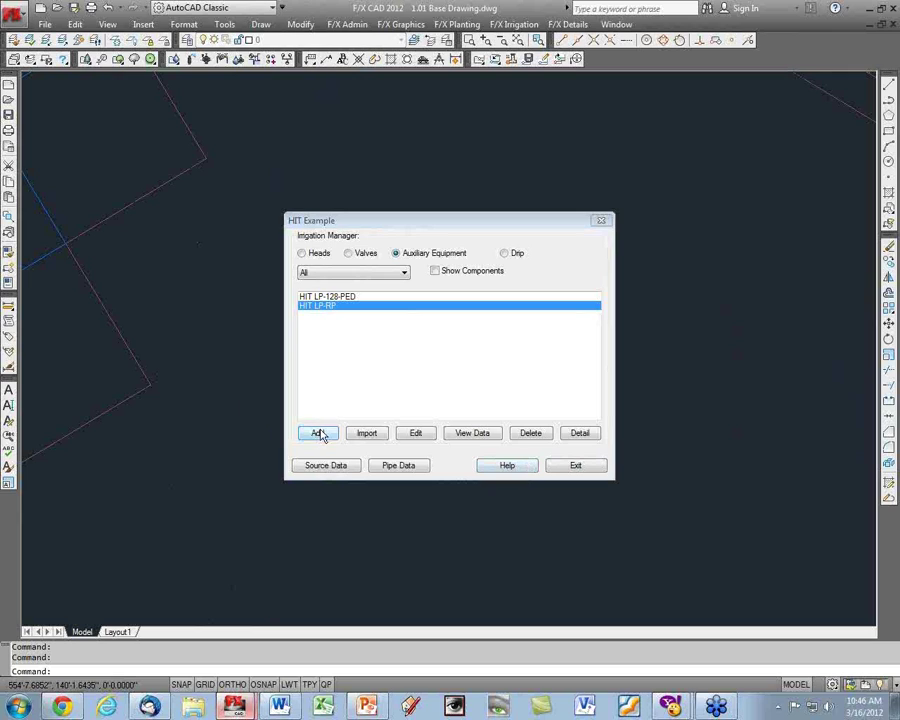
{"action": "left_click", "coordinate": [602, 224]}
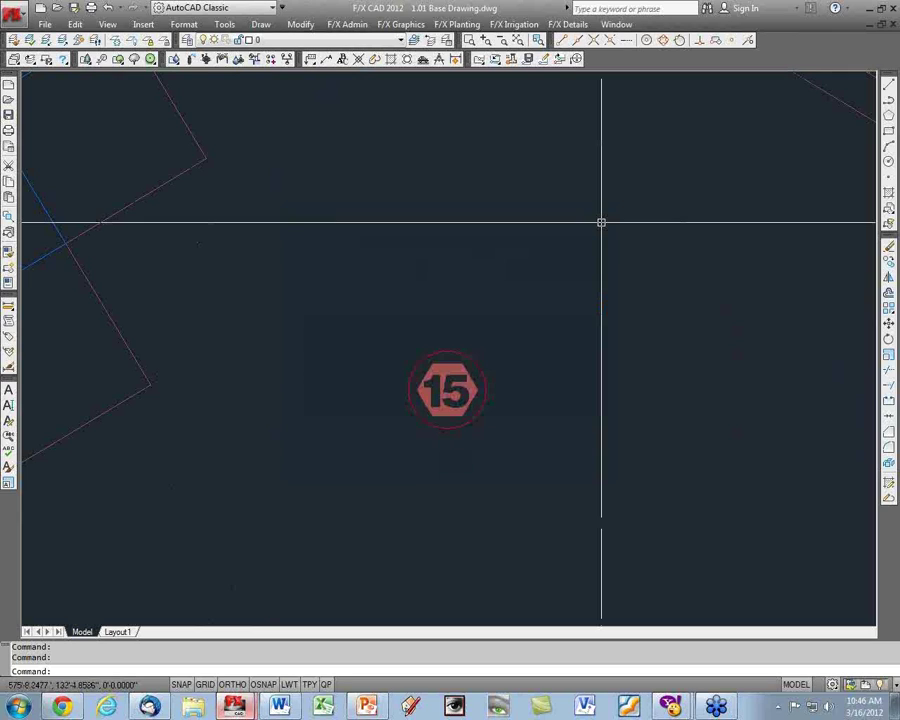
Place the HIT LP-RP Programmable Receiver next to the uppermost 15 symbol with identifier D.
{"action": "left_click", "coordinate": [213, 60]}
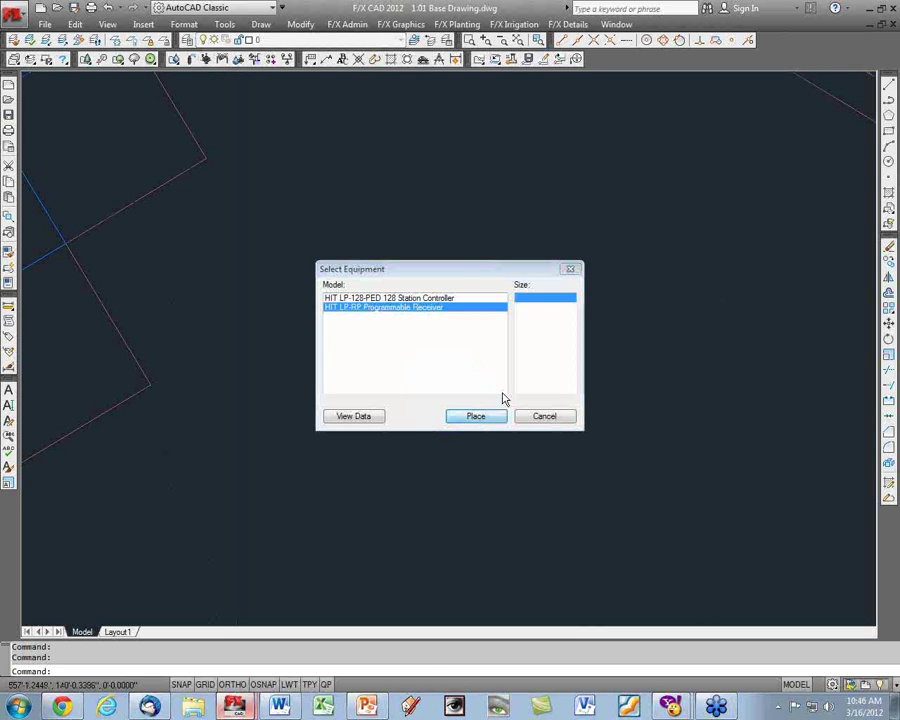
{"action": "left_click", "coordinate": [475, 416]}
{"action": "left_click", "coordinate": [495, 297]}
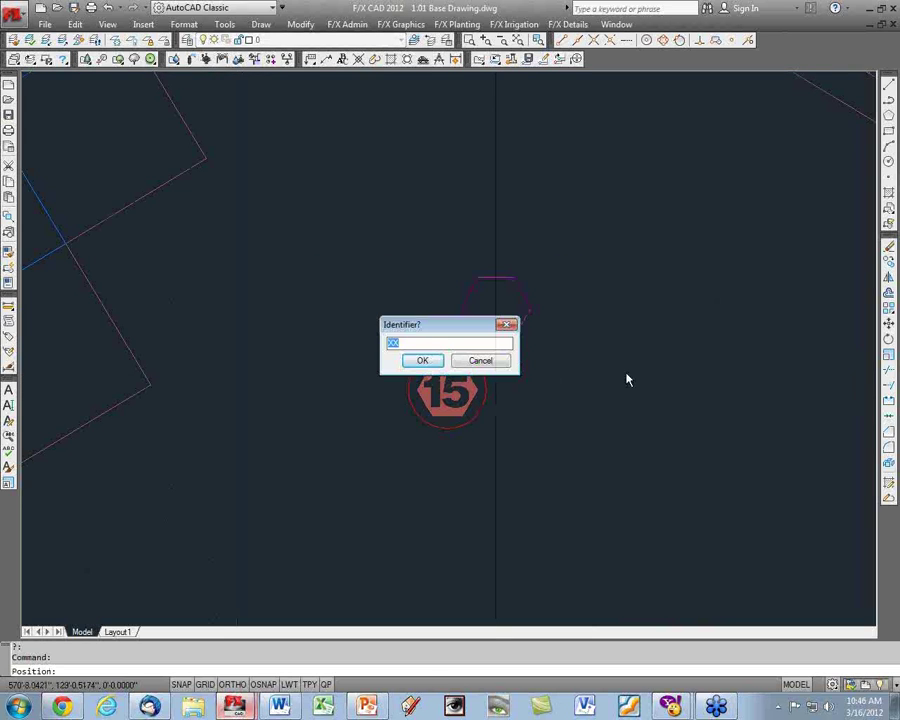
{"action": "type", "text": "D"}
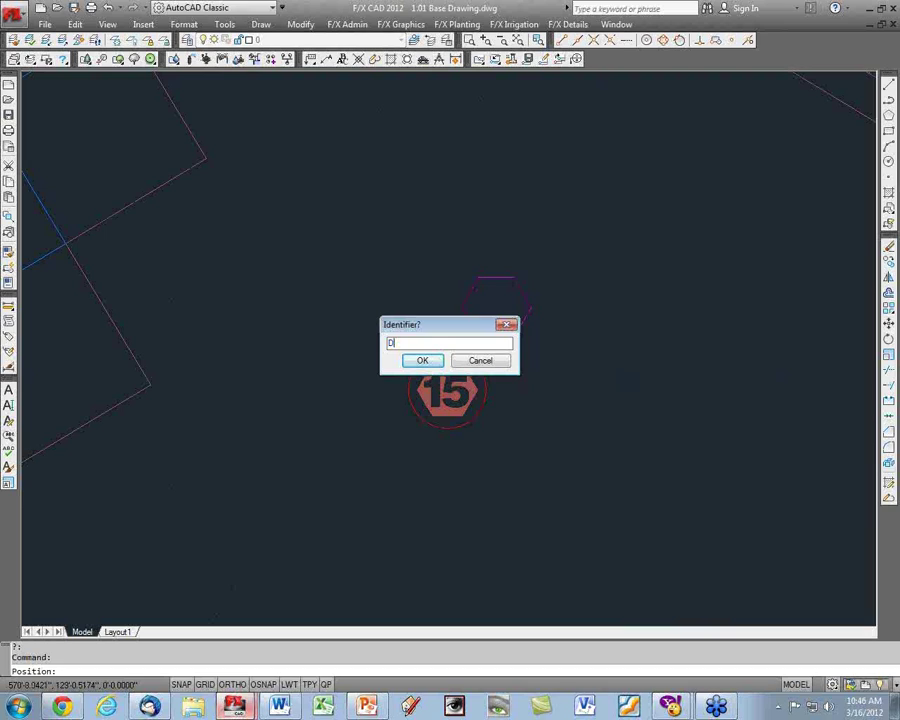
{"action": "key", "text": "Return"}
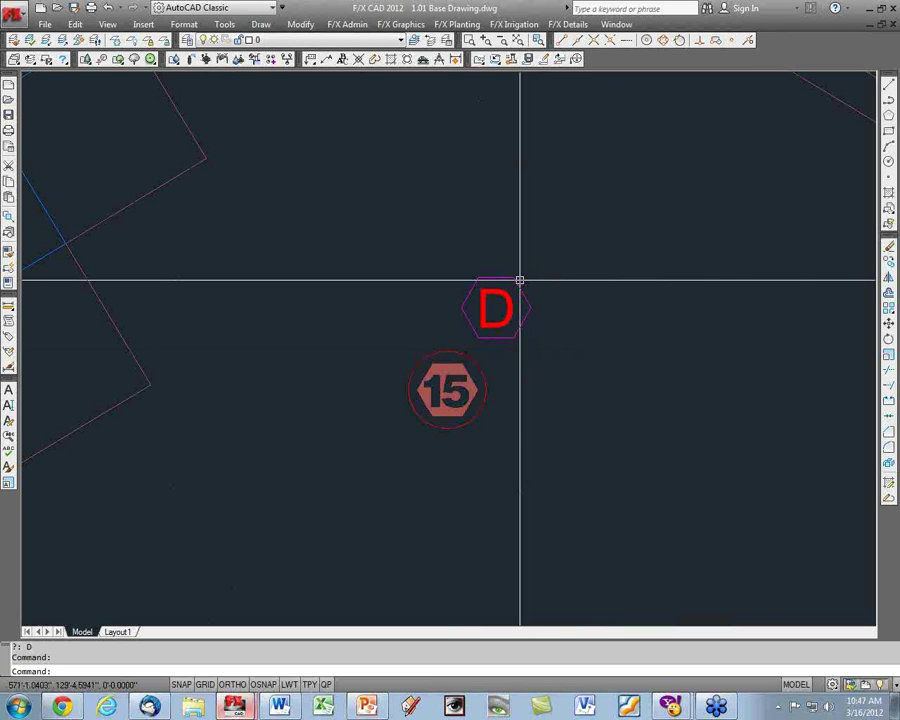
Inspect the receiver symbol D and its location in the plan relative to the controller symbol.
{"action": "scroll", "coordinate": [519, 281], "scroll_direction": "down", "scroll_amount": 2}
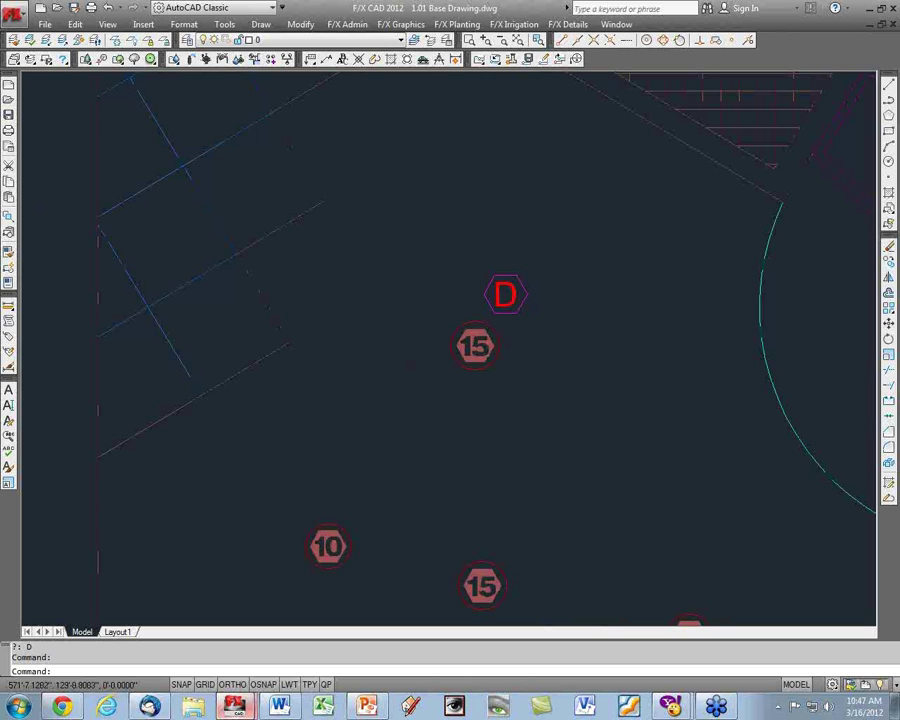
{"action": "scroll", "coordinate": [522, 268], "scroll_direction": "down", "scroll_amount": 3}
{"action": "middle_click_drag", "start_coordinate": [522, 269], "coordinate": [485, 569]}
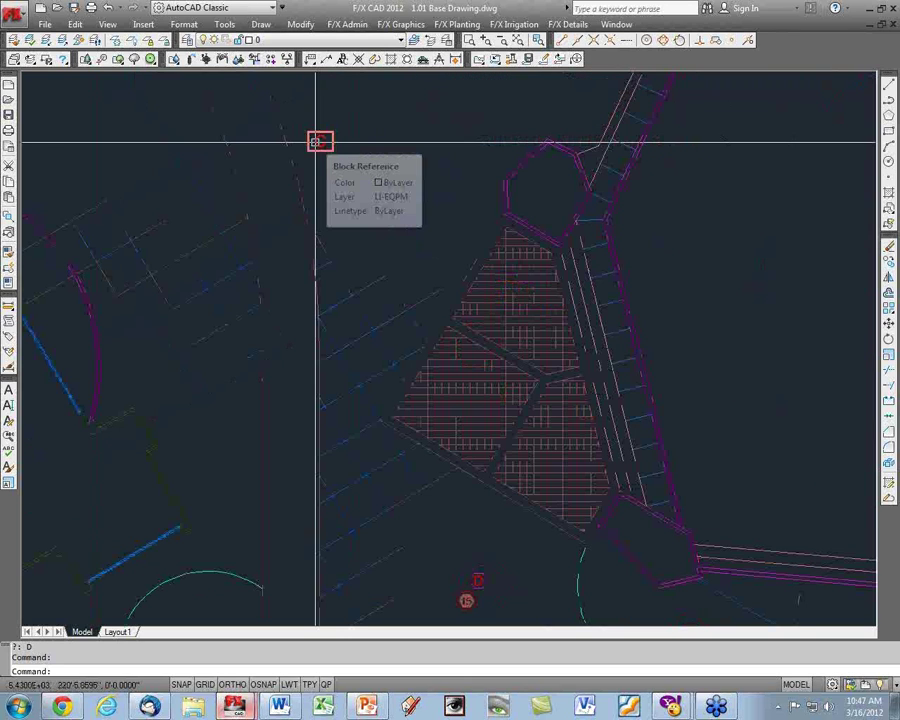
{"action": "middle_click_drag", "start_coordinate": [470, 520], "coordinate": [443, 294]}
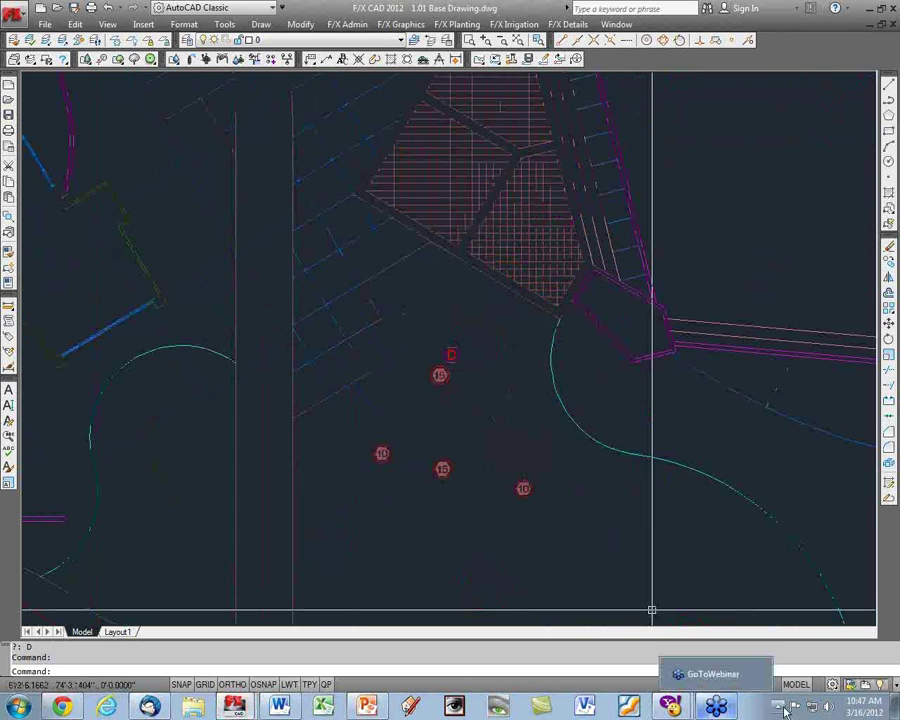
{"action": "scroll", "coordinate": [450, 280], "scroll_direction": "up", "scroll_amount": 4}
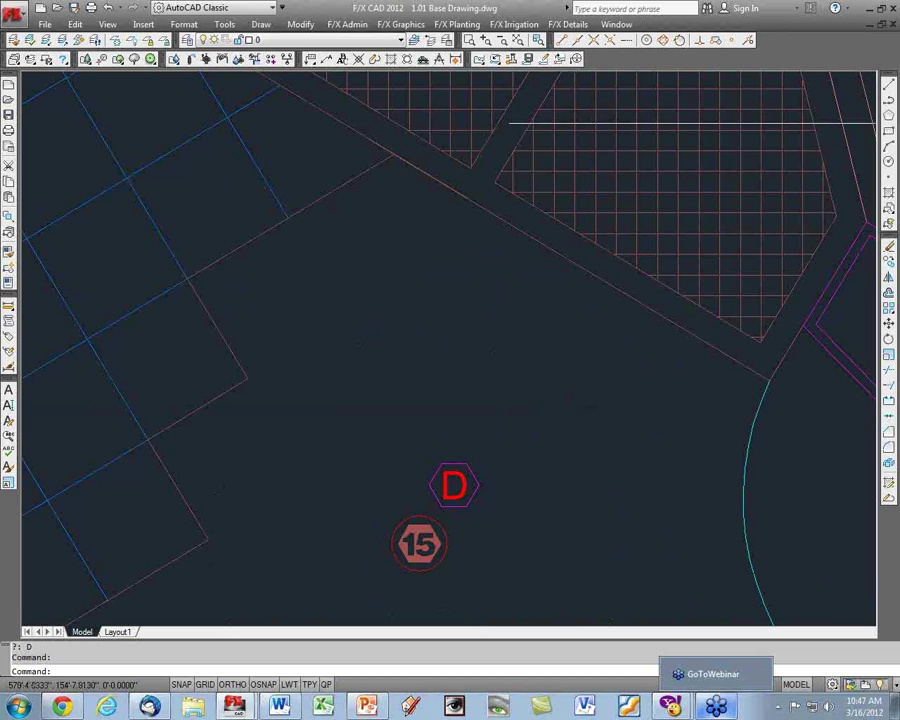
Start adding a drip emitter to the project and show HIT's drip emitter series.
{"action": "left_click", "coordinate": [172, 61]}
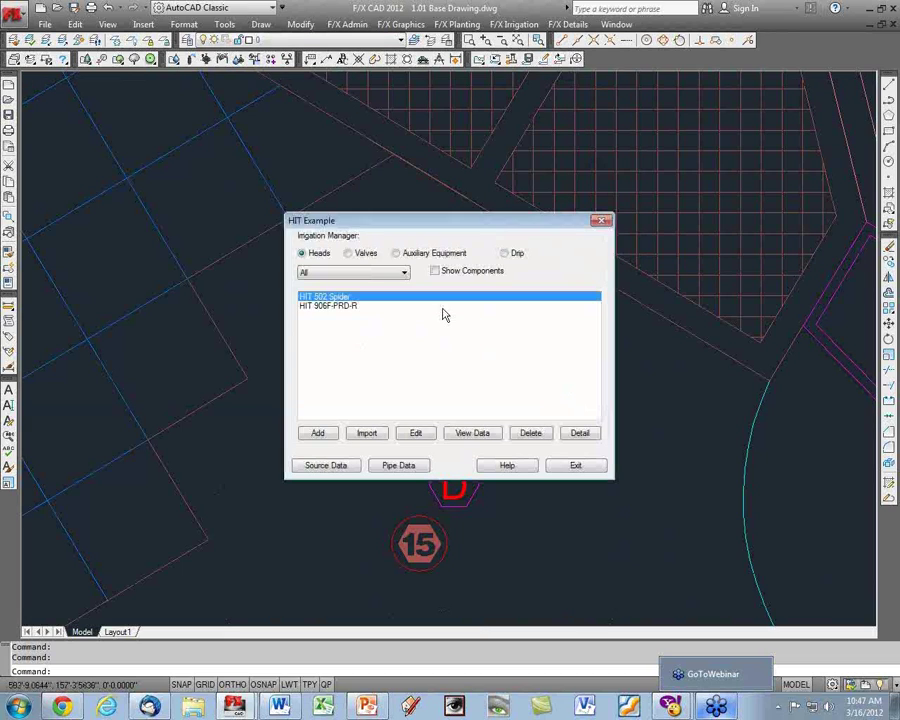
{"action": "left_click", "coordinate": [504, 253]}
{"action": "left_click", "coordinate": [318, 433]}
{"action": "left_click", "coordinate": [387, 319]}
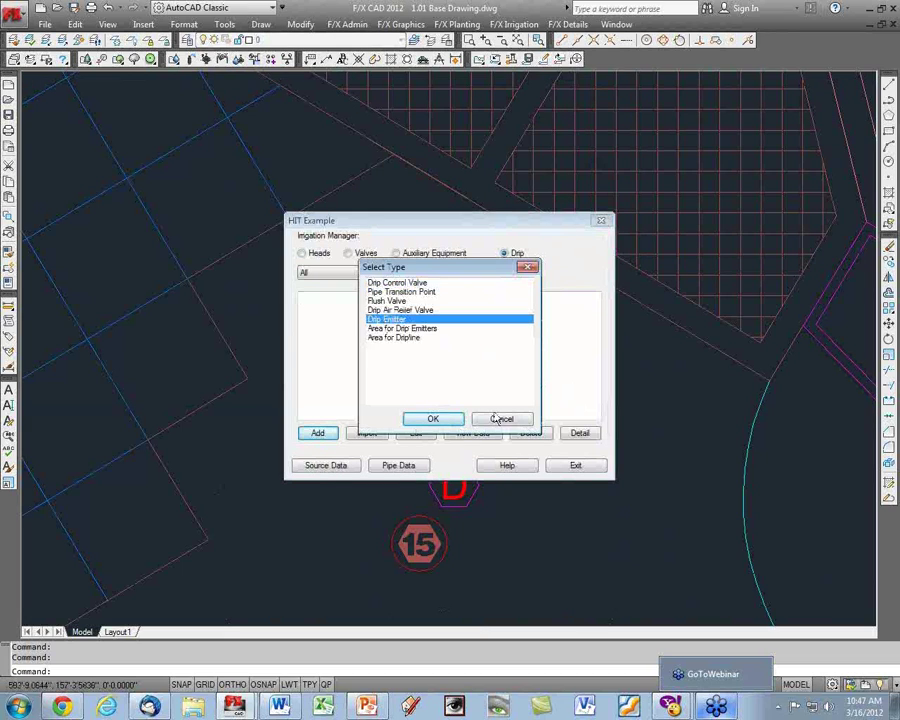
{"action": "left_click", "coordinate": [433, 420]}
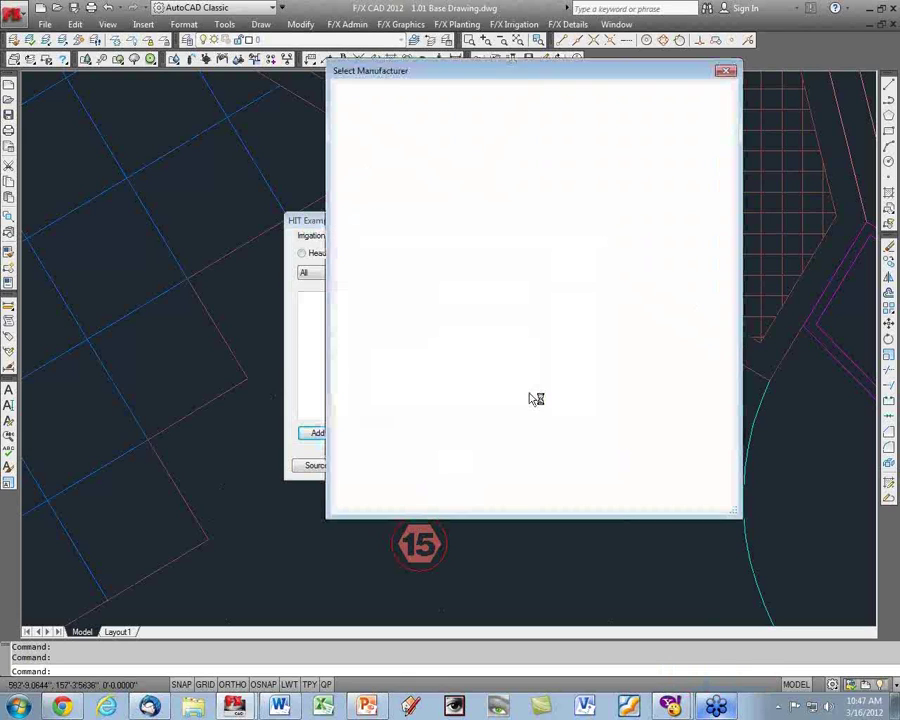
{"action": "left_click", "coordinate": [432, 410]}
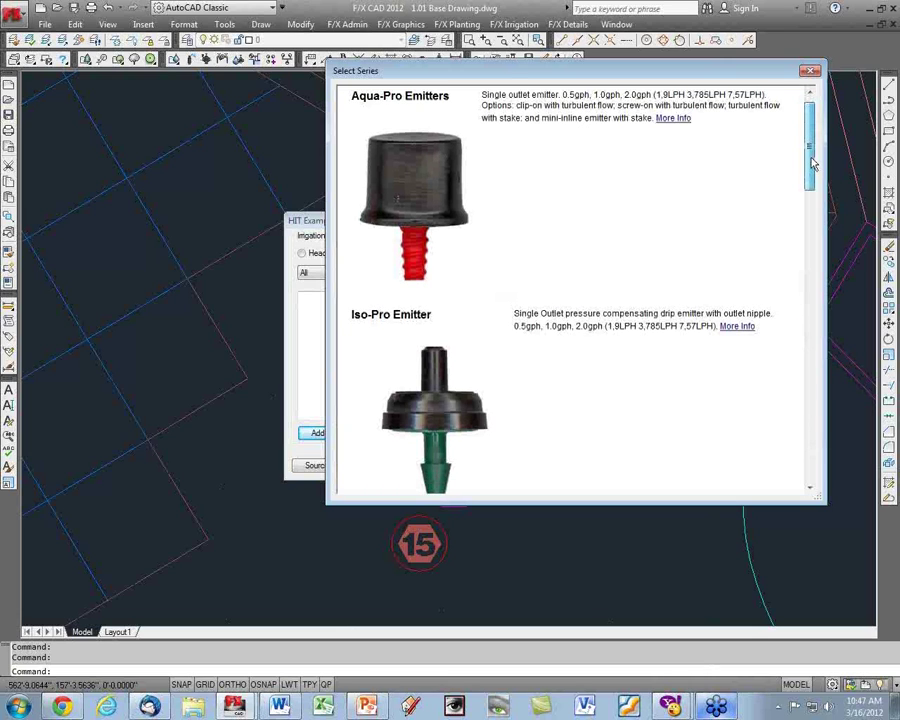
Examine the drip emitter series from Aqua-Pro to Super-Pro, leave without adding one, and return to the auxiliary equipment list.
{"action": "left_click_drag", "start_coordinate": [812, 163], "coordinate": [803, 268]}
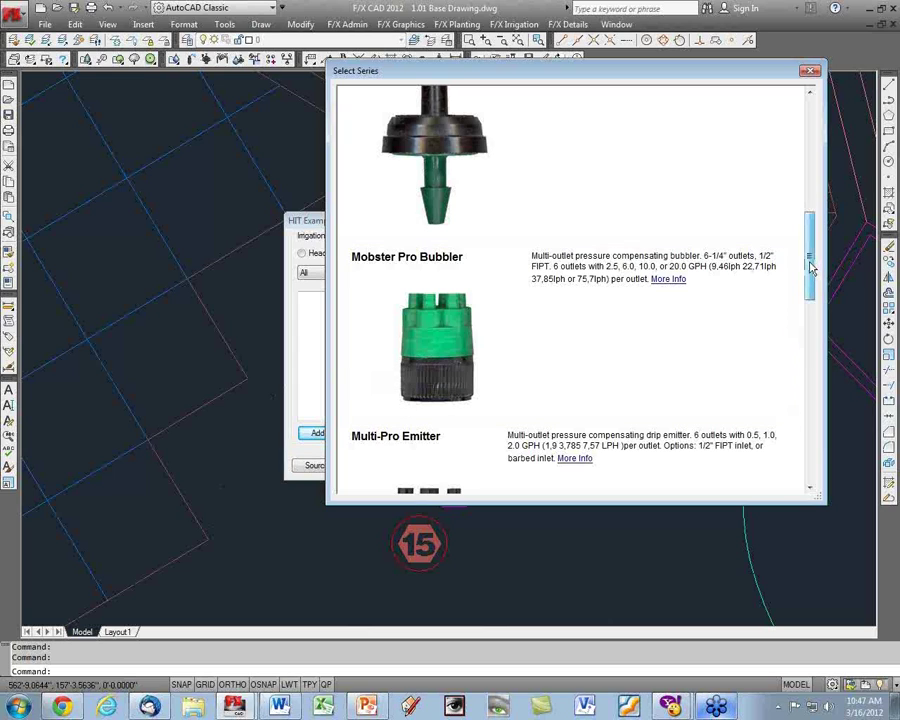
{"action": "left_click_drag", "start_coordinate": [810, 262], "coordinate": [812, 298]}
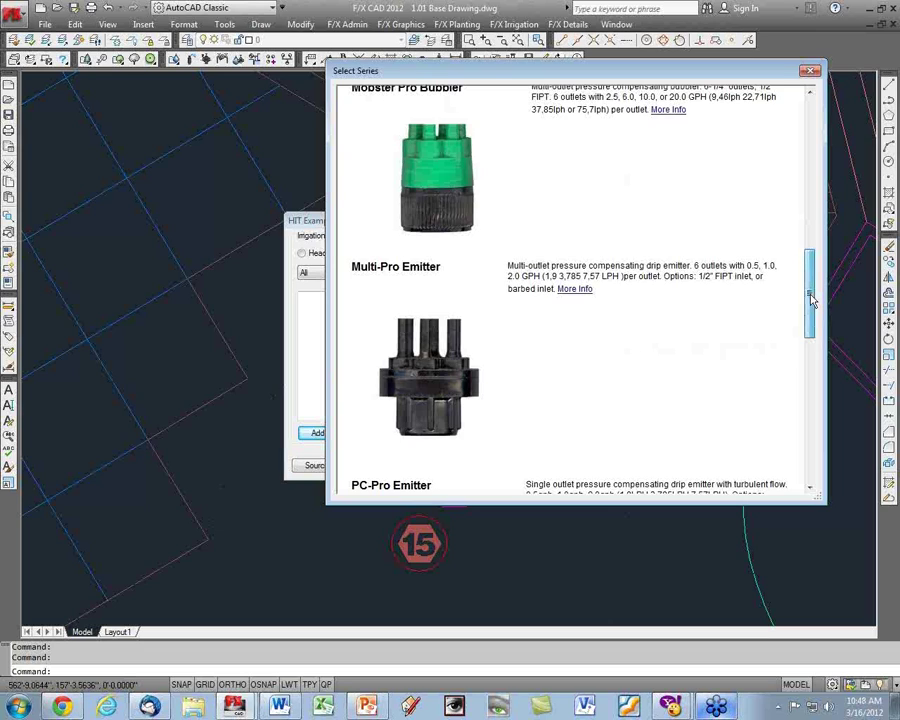
{"action": "left_click_drag", "start_coordinate": [812, 299], "coordinate": [817, 353]}
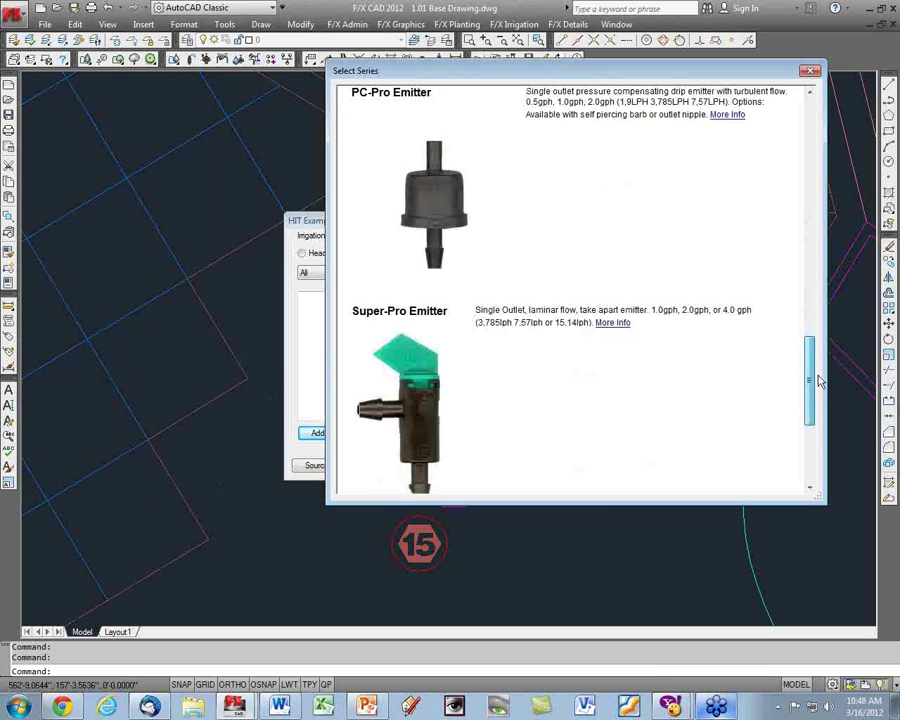
{"action": "left_click_drag", "start_coordinate": [818, 381], "coordinate": [817, 140]}
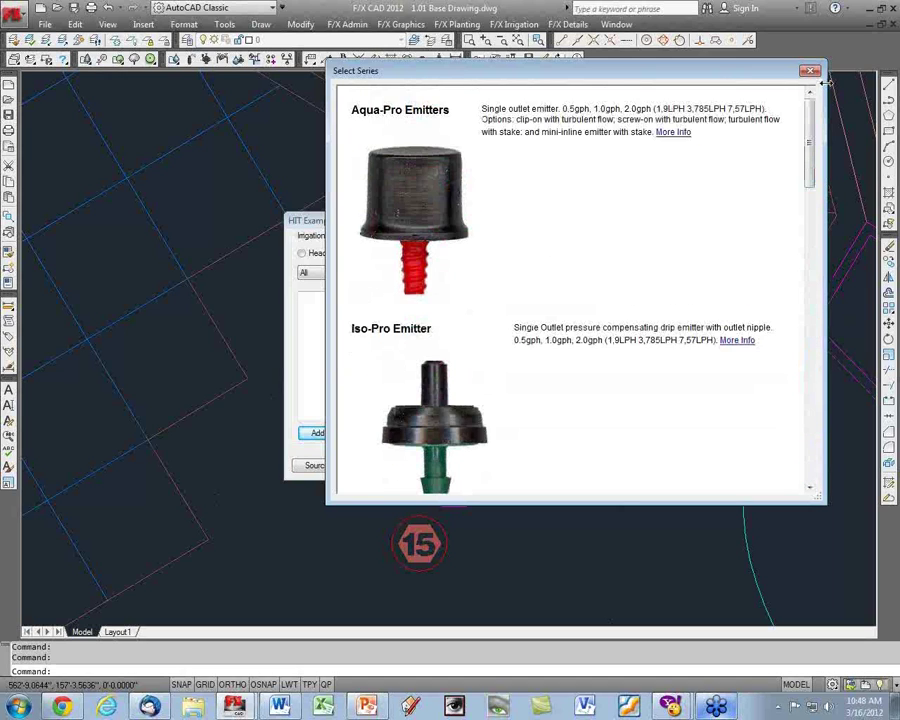
{"action": "left_click", "coordinate": [811, 71]}
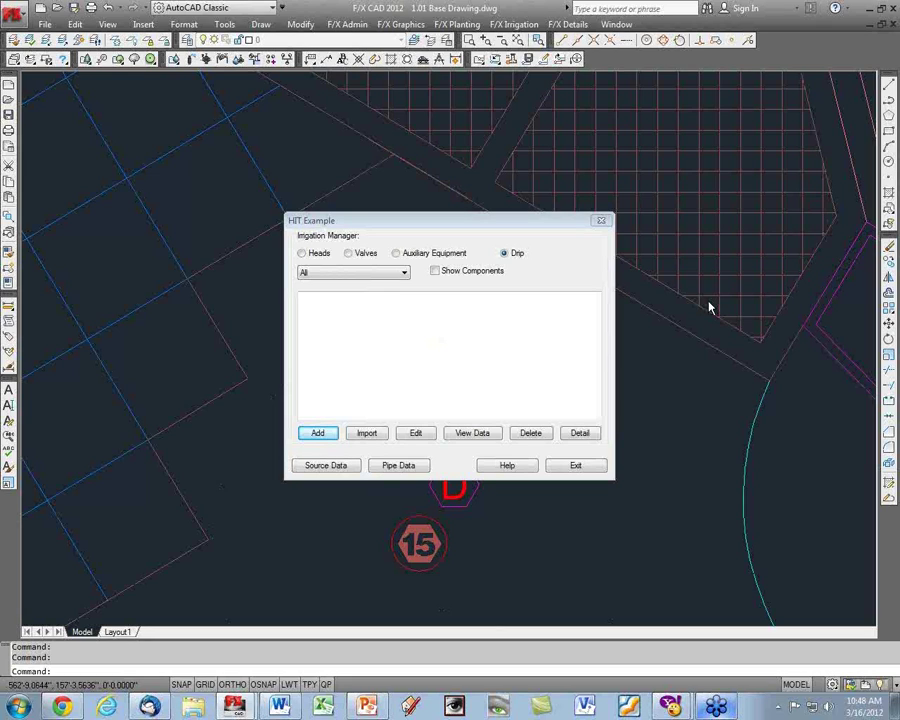
{"action": "left_click", "coordinate": [398, 255]}
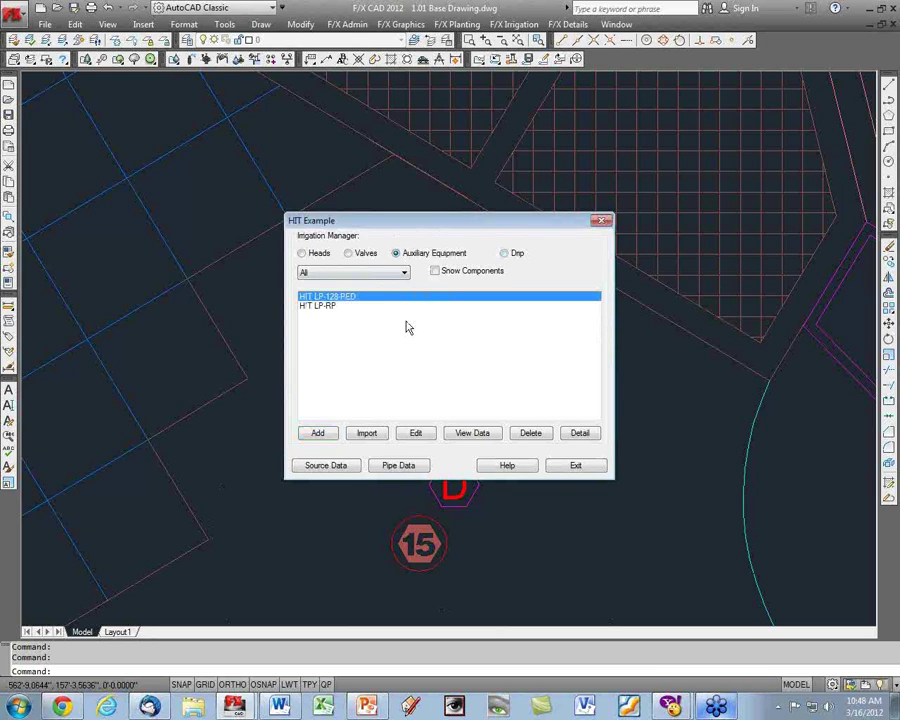
Examine HIT's controller accessory series, including the LP Hand Held Programmer and LP Programmable Receiver, without adding one, and close the irrigation manager.
{"action": "left_click", "coordinate": [318, 433]}
{"action": "left_click", "coordinate": [386, 291]}
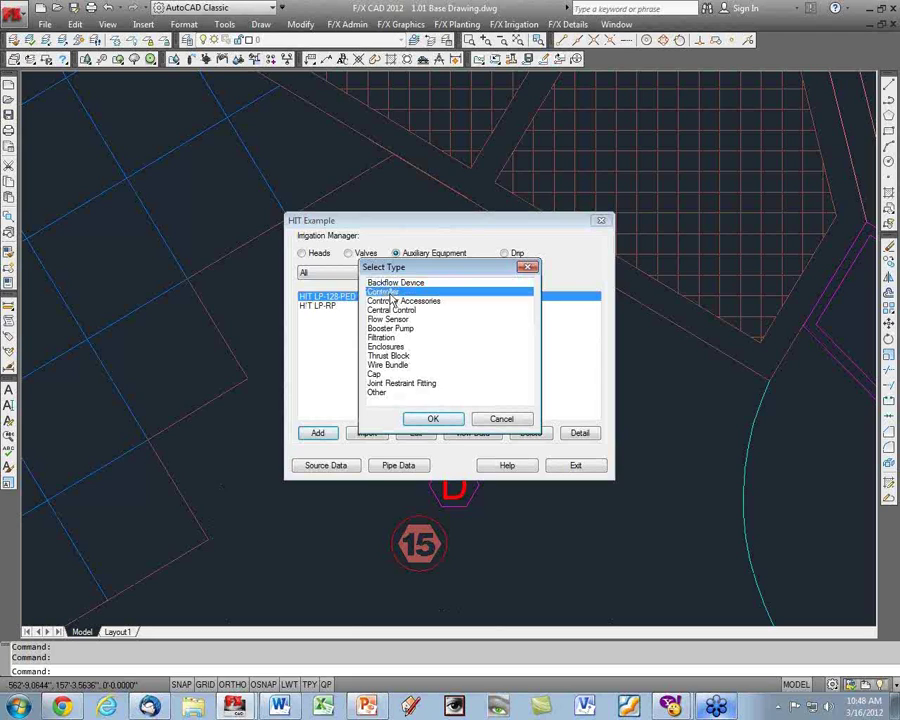
{"action": "left_click", "coordinate": [395, 301]}
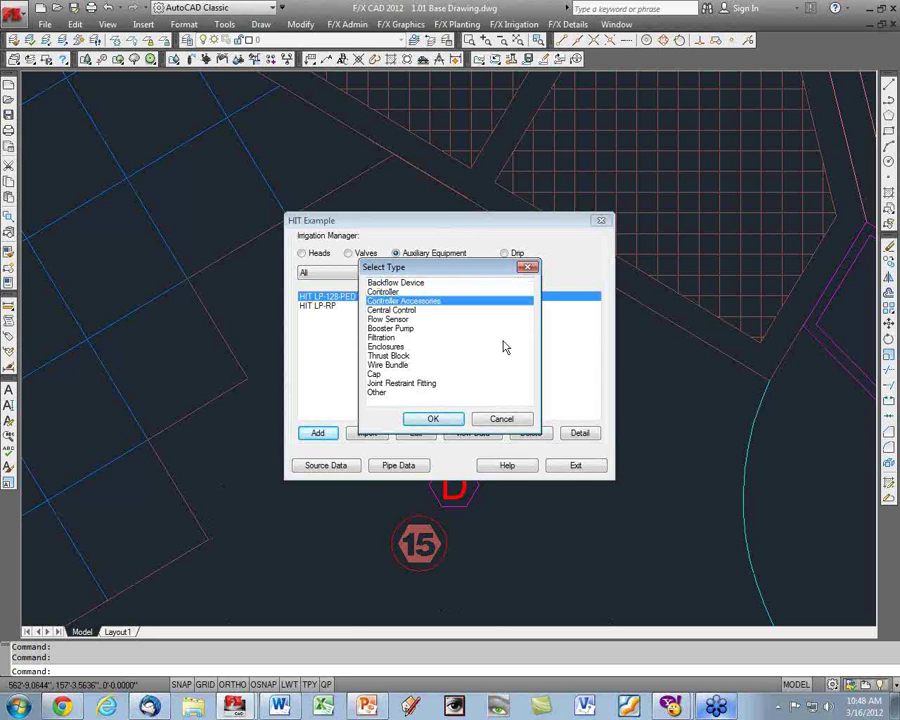
{"action": "left_click", "coordinate": [433, 419]}
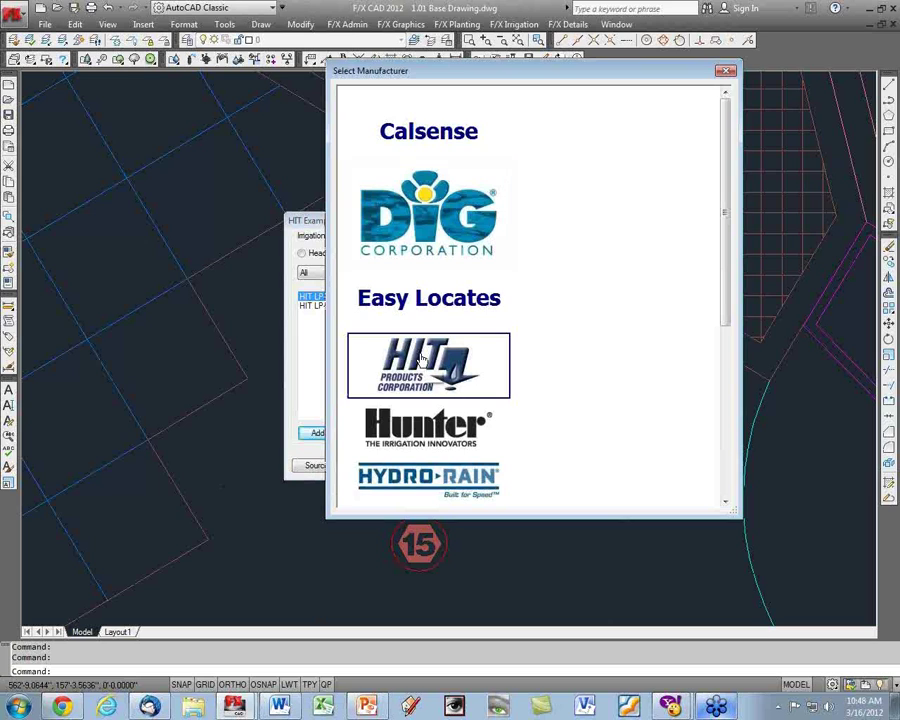
{"action": "left_click", "coordinate": [420, 358]}
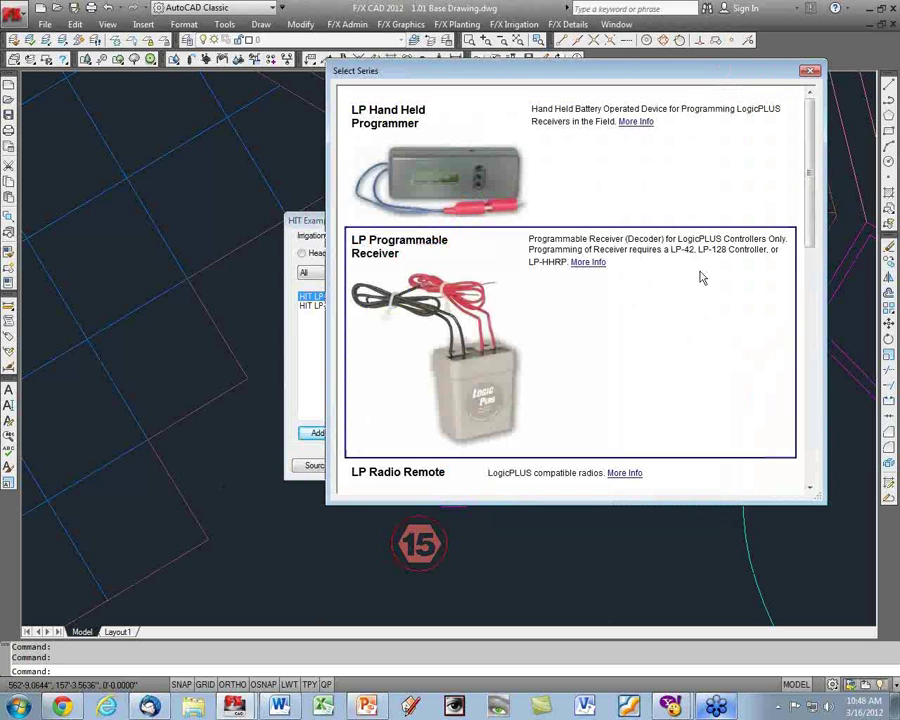
{"action": "mouse_move", "coordinate": [812, 183]}
{"action": "left_mouse_down"}
{"action": "mouse_move", "coordinate": [822, 279]}
{"action": "mouse_move", "coordinate": [816, 446]}
{"action": "mouse_move", "coordinate": [800, 404]}
{"action": "mouse_move", "coordinate": [796, 180]}
{"action": "left_mouse_up"}
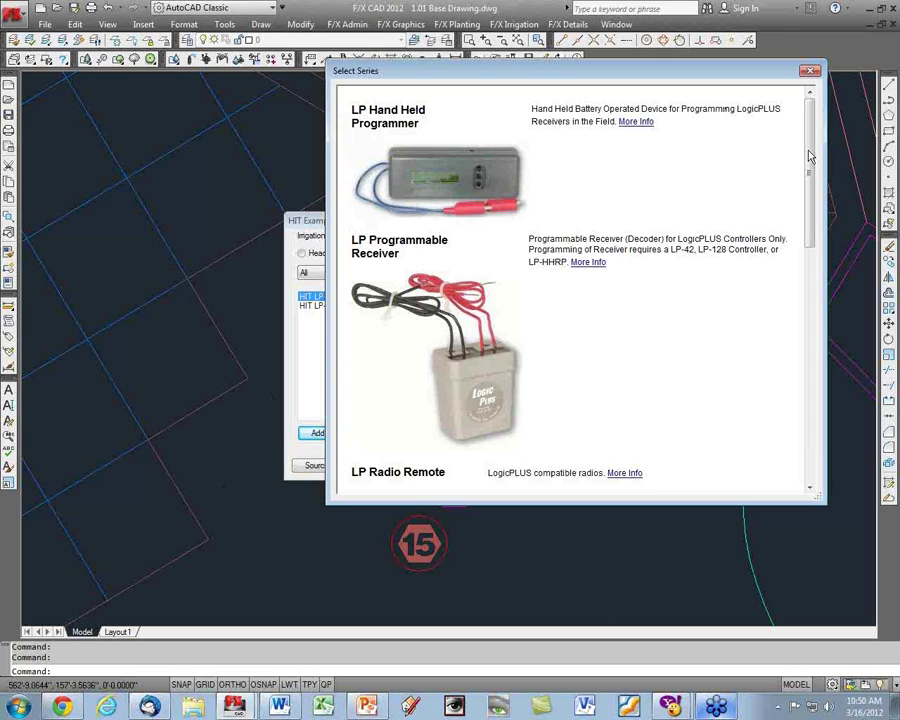
{"action": "left_click", "coordinate": [812, 74]}
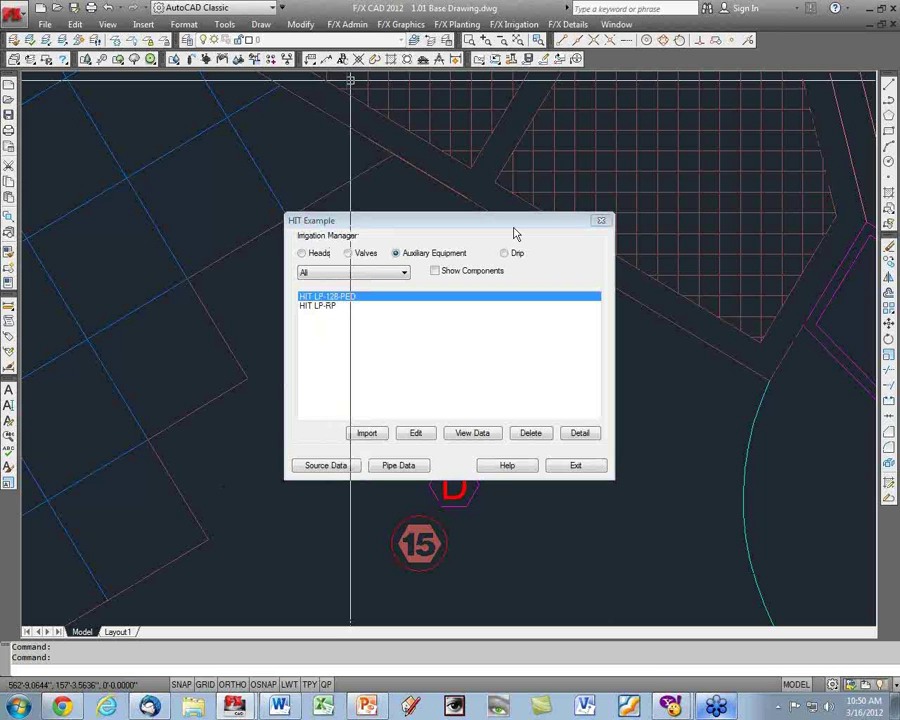
Inspect the location of controller symbol C in the overall site plan.
{"action": "scroll", "coordinate": [505, 307], "scroll_direction": "down", "scroll_amount": 6}
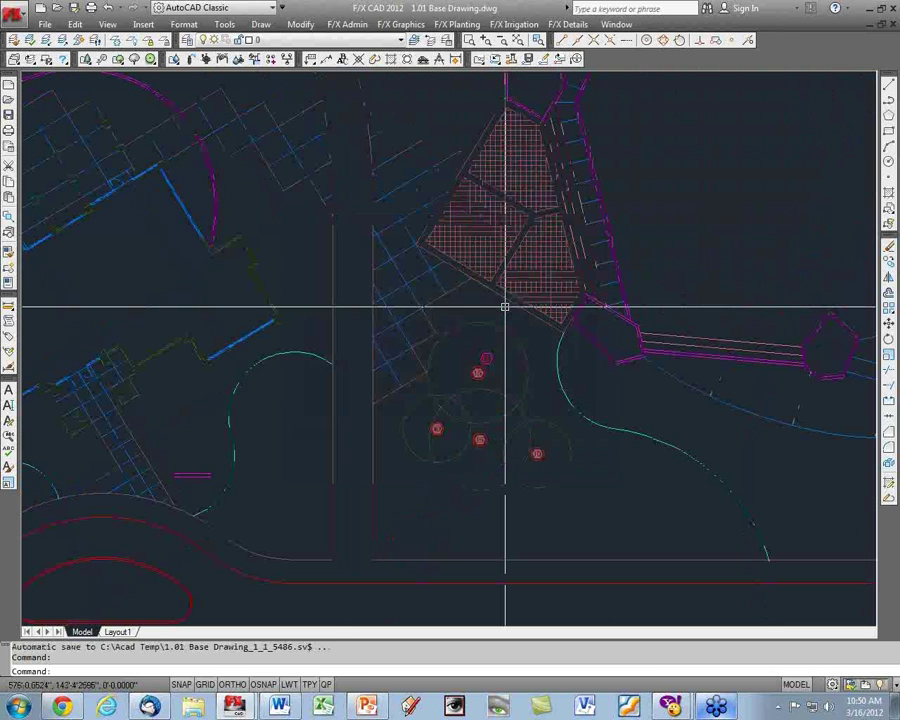
{"action": "scroll", "coordinate": [402, 275], "scroll_direction": "down", "scroll_amount": 5}
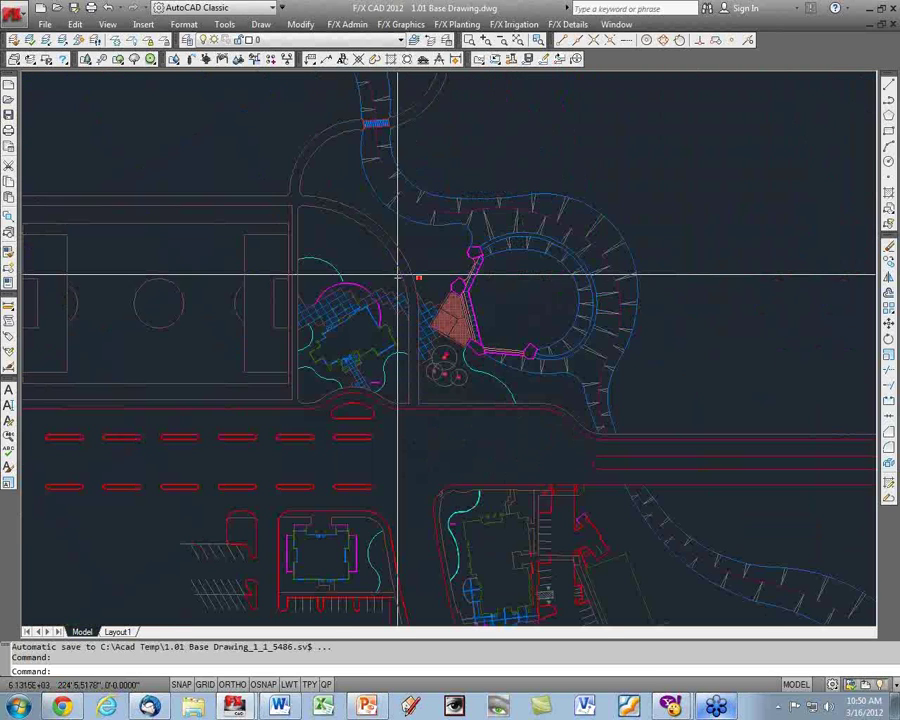
{"action": "scroll", "coordinate": [405, 275], "scroll_direction": "up", "scroll_amount": 6}
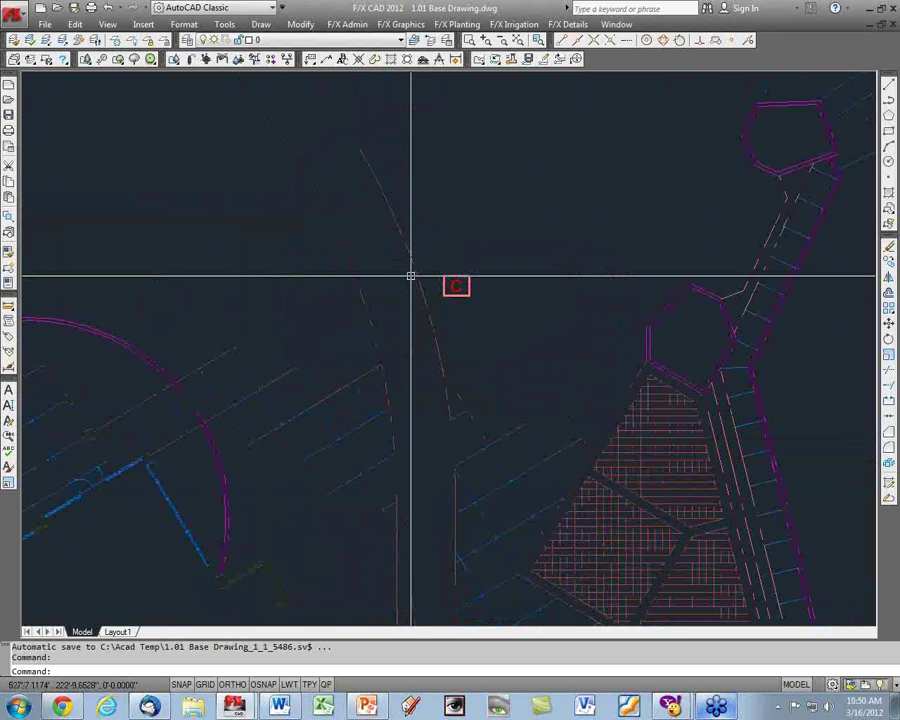